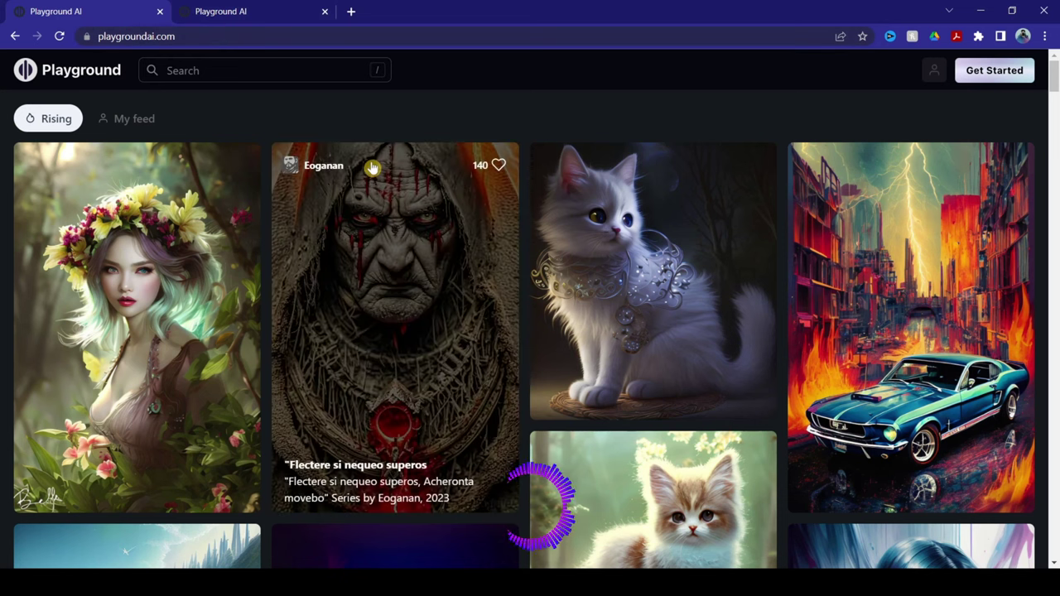
Step: Log in to Playground AI from the account menu using Continue with Google
{"action": "scroll", "coordinate": [743, 275], "scroll_direction": "down", "scroll_amount": 3}
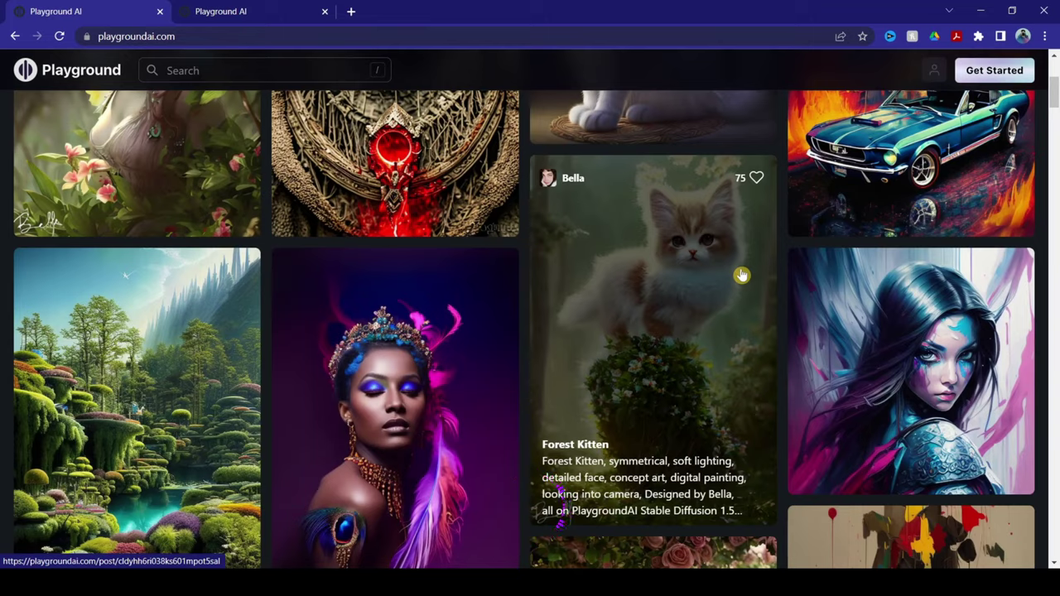
{"action": "scroll", "coordinate": [737, 274], "scroll_direction": "up", "scroll_amount": 3}
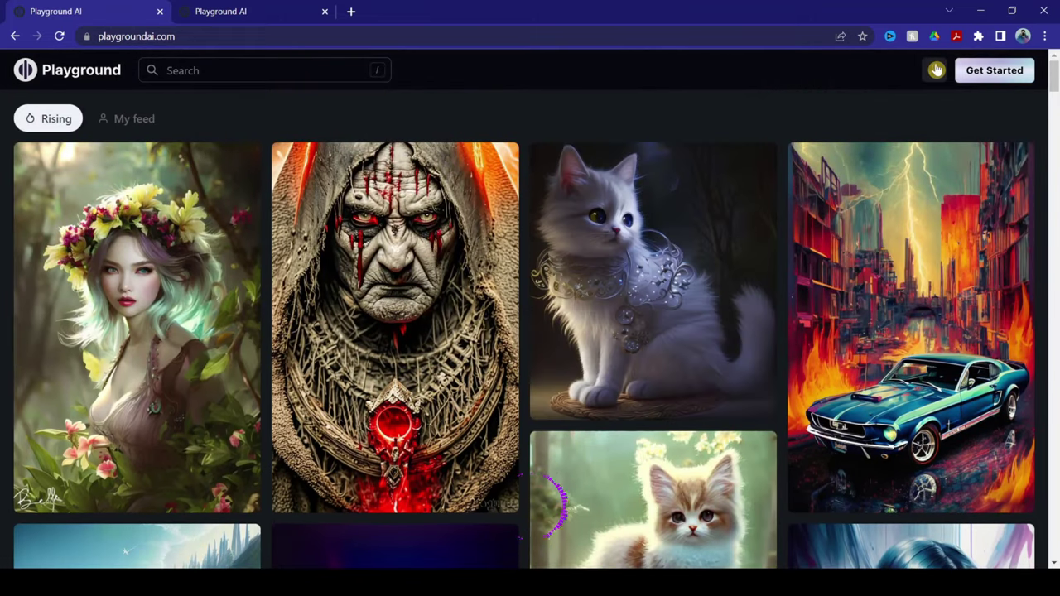
{"action": "left_click", "coordinate": [936, 71]}
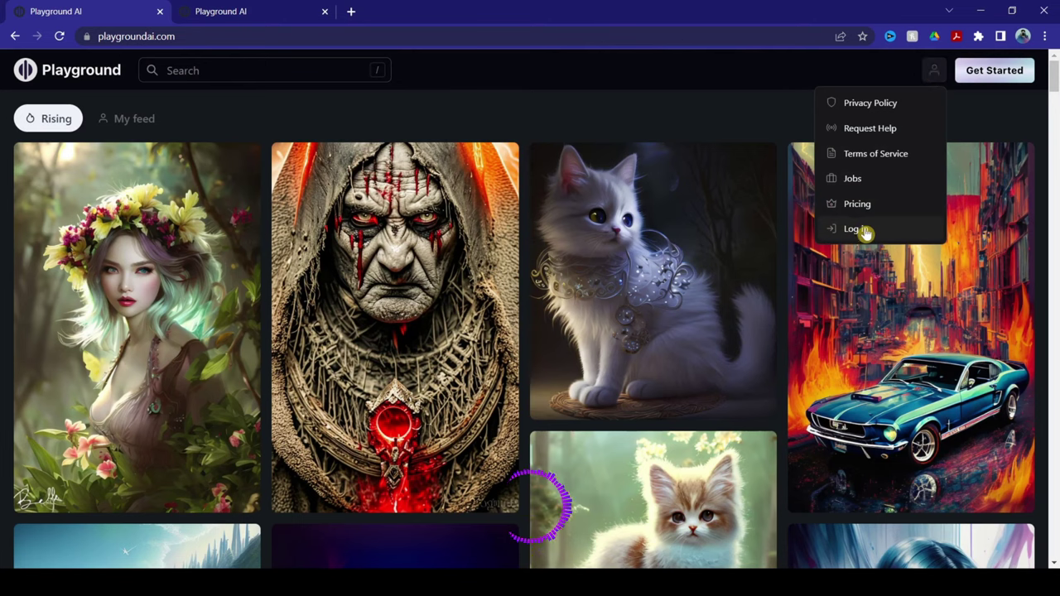
{"action": "left_click", "coordinate": [861, 230]}
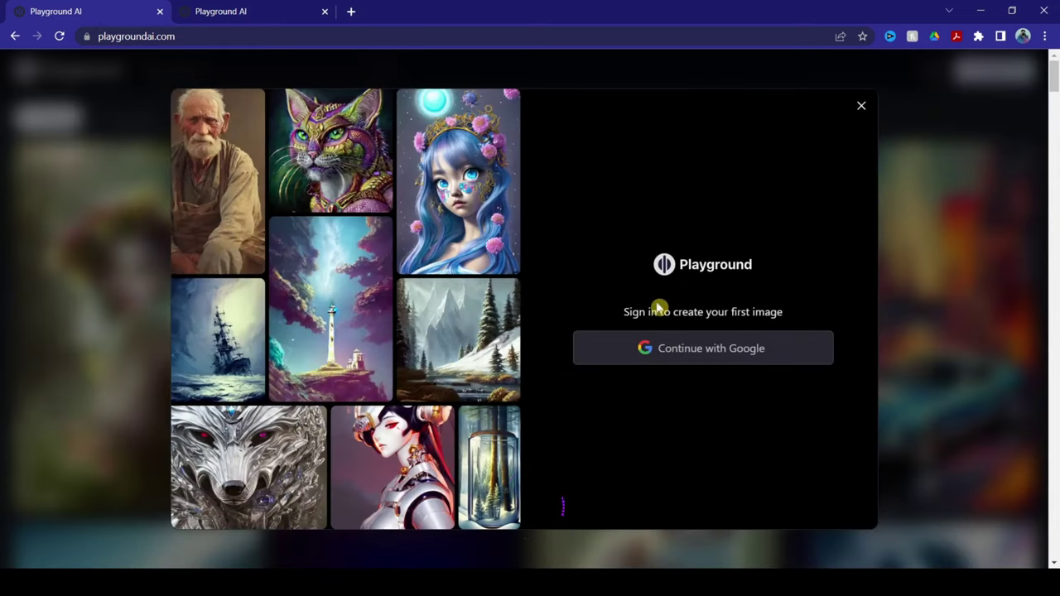
{"action": "left_click", "coordinate": [619, 355]}
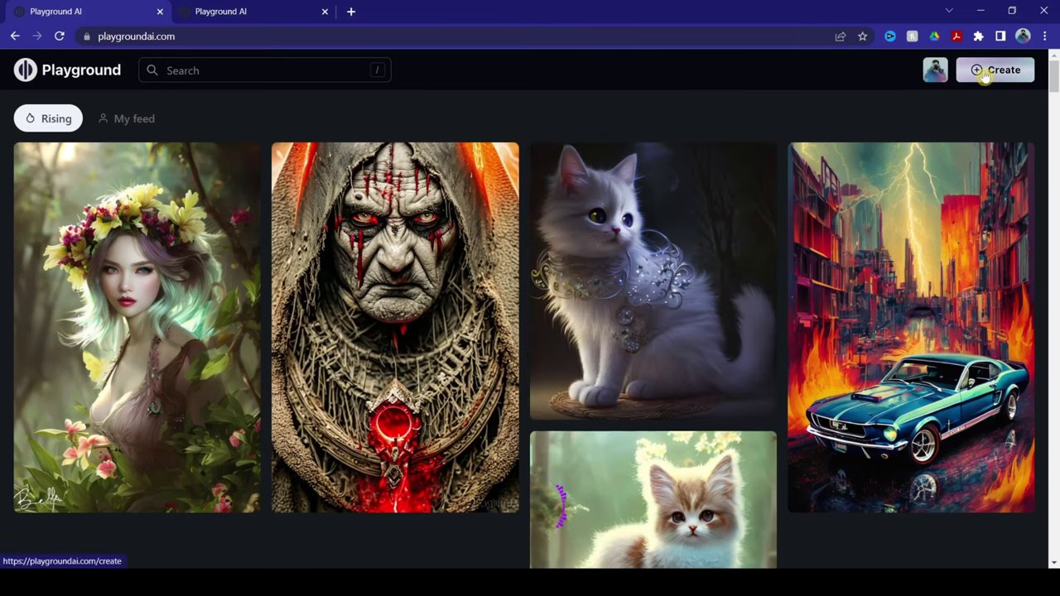
Step: Go to the image creation page and browse style filters, leaving Filter at None
{"action": "left_click", "coordinate": [985, 73]}
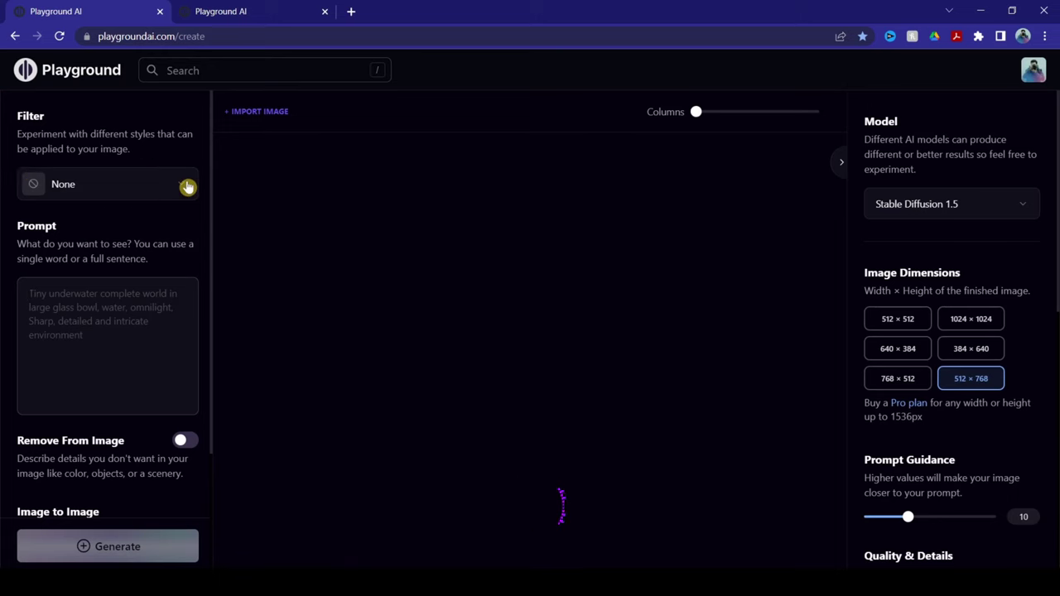
{"action": "left_click", "coordinate": [188, 188]}
{"action": "scroll", "coordinate": [372, 333], "scroll_direction": "down", "scroll_amount": 5}
{"action": "scroll", "coordinate": [373, 333], "scroll_direction": "down", "scroll_amount": 3}
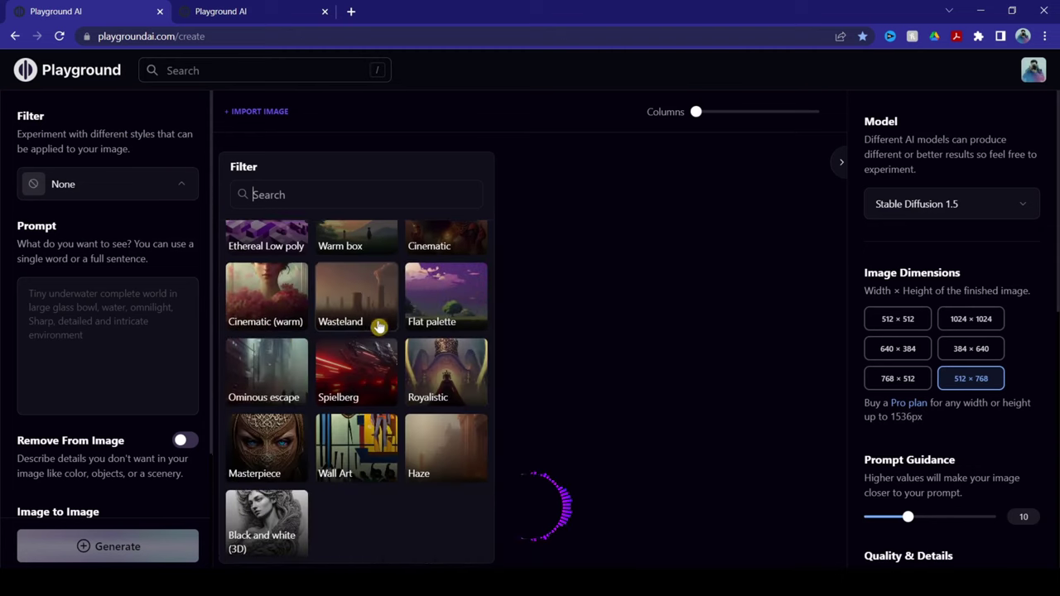
{"action": "scroll", "coordinate": [327, 377], "scroll_direction": "up", "scroll_amount": 8}
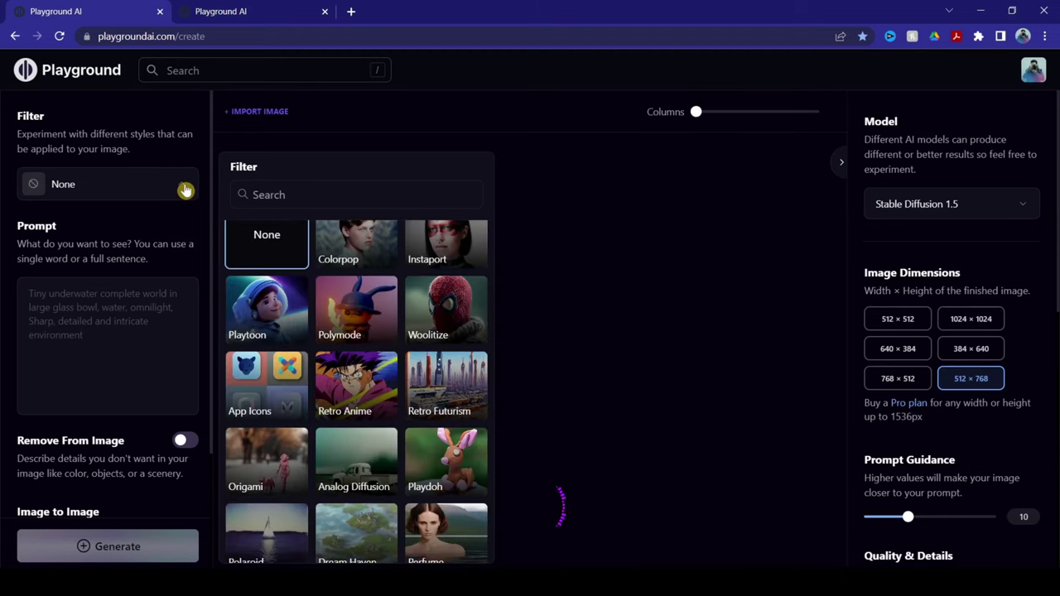
{"action": "left_click", "coordinate": [172, 220]}
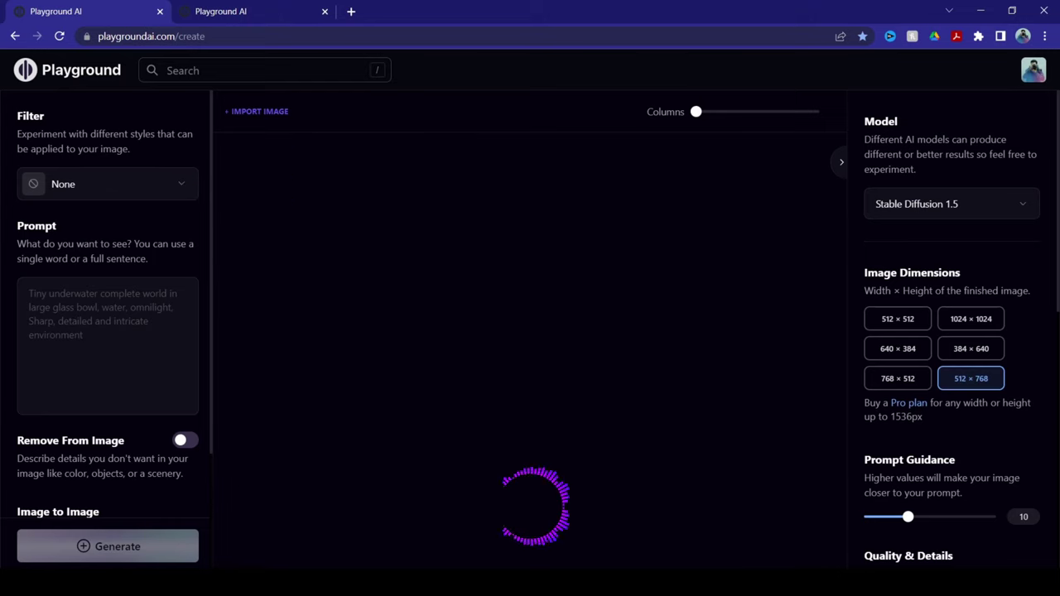
Step: Switch Remove From Image on and back off, leaving it disabled
{"action": "scroll", "coordinate": [86, 306], "scroll_direction": "down", "scroll_amount": 2}
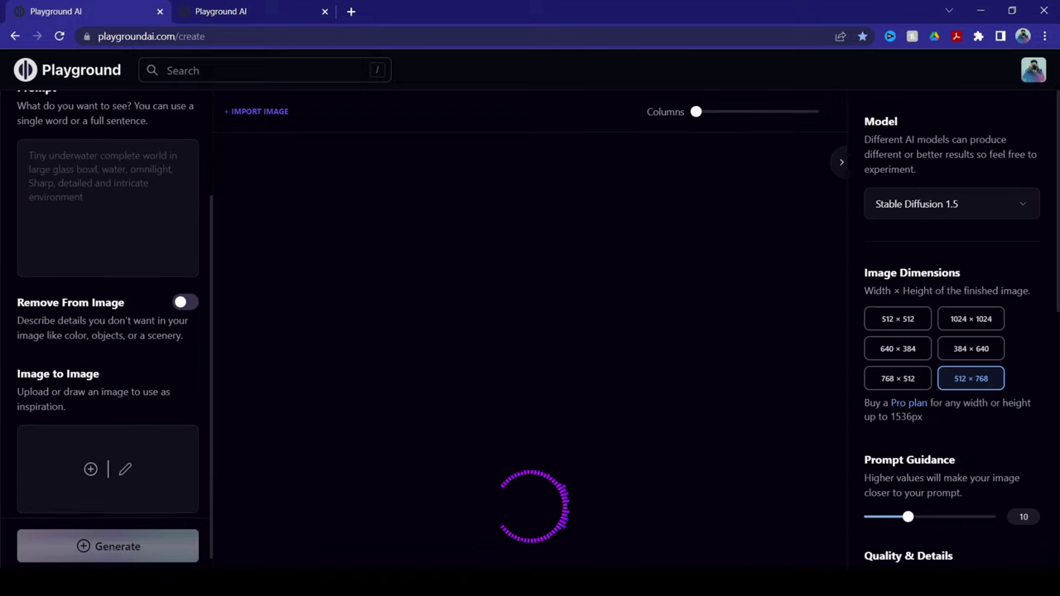
{"action": "left_click", "coordinate": [183, 303]}
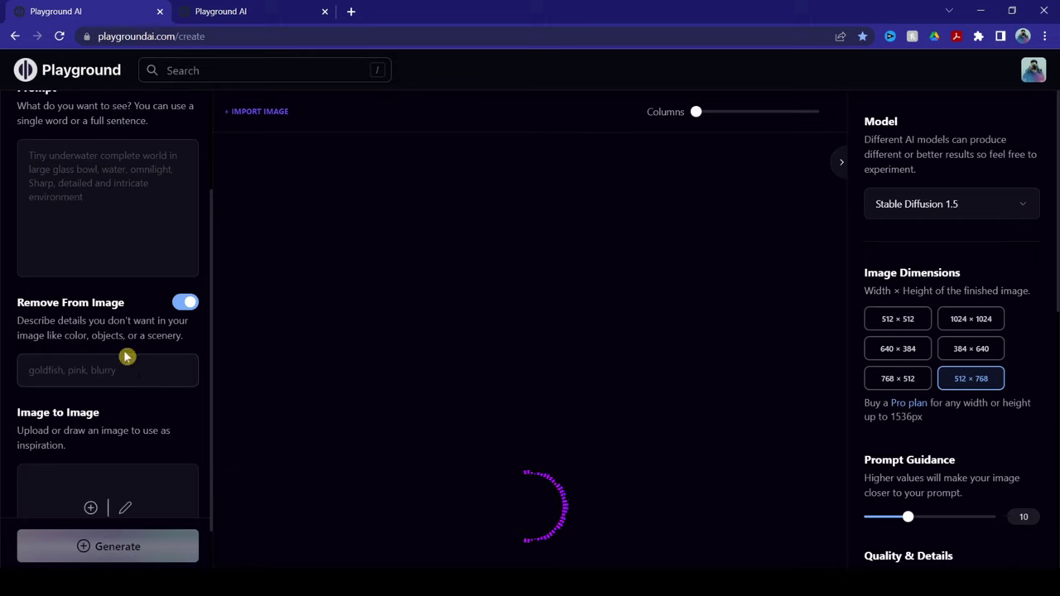
{"action": "scroll", "coordinate": [145, 282], "scroll_direction": "down", "scroll_amount": 1}
{"action": "left_click", "coordinate": [183, 252]}
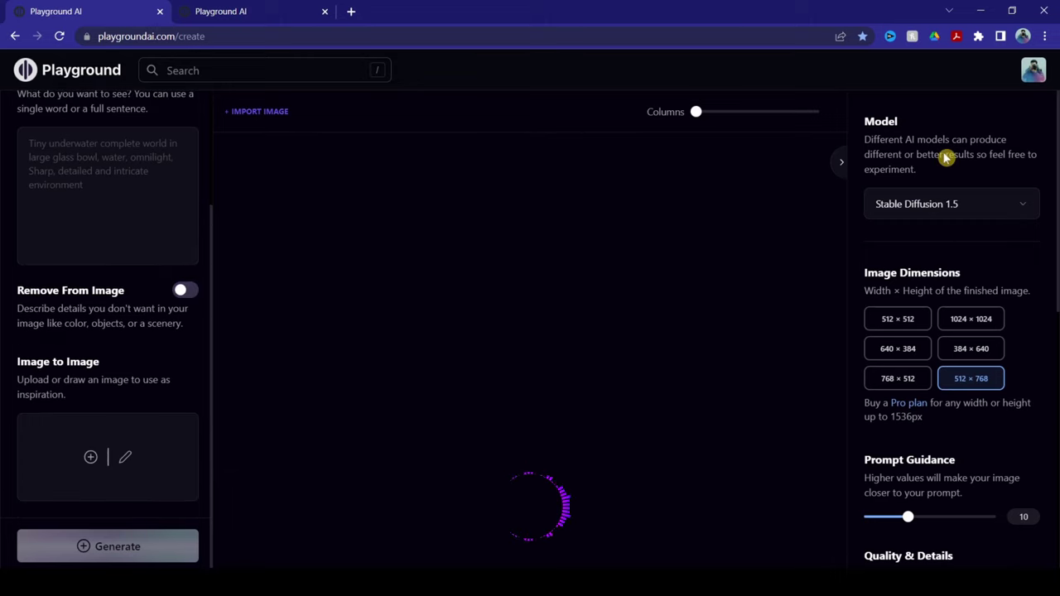
{"action": "scroll", "coordinate": [946, 157], "scroll_direction": "down", "scroll_amount": 7}
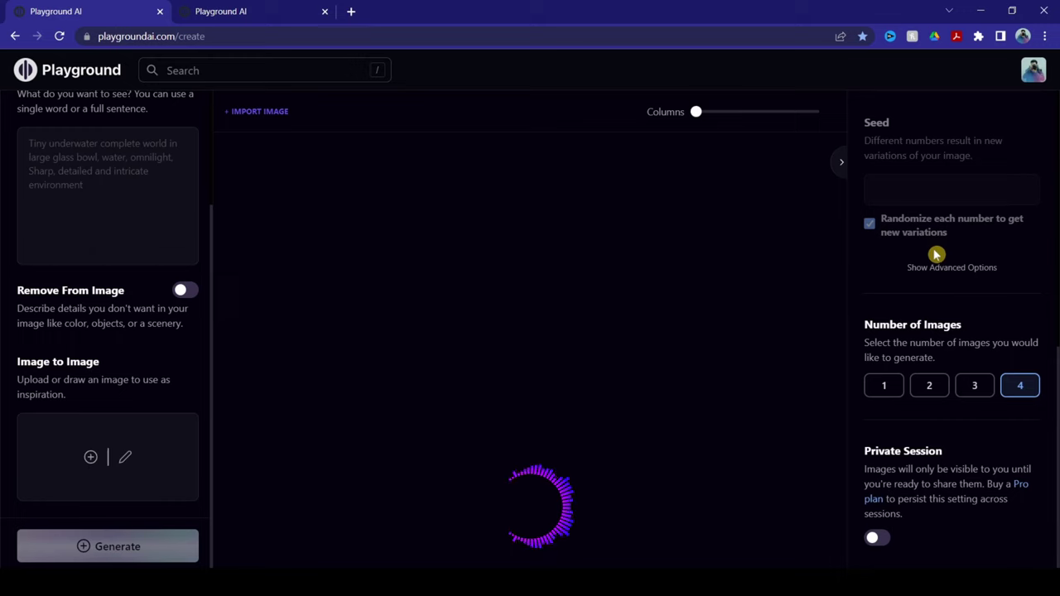
Step: Switch on Private Session in the right settings panel
{"action": "scroll", "coordinate": [937, 251], "scroll_direction": "up", "scroll_amount": 4}
{"action": "scroll", "coordinate": [938, 251], "scroll_direction": "down", "scroll_amount": 4}
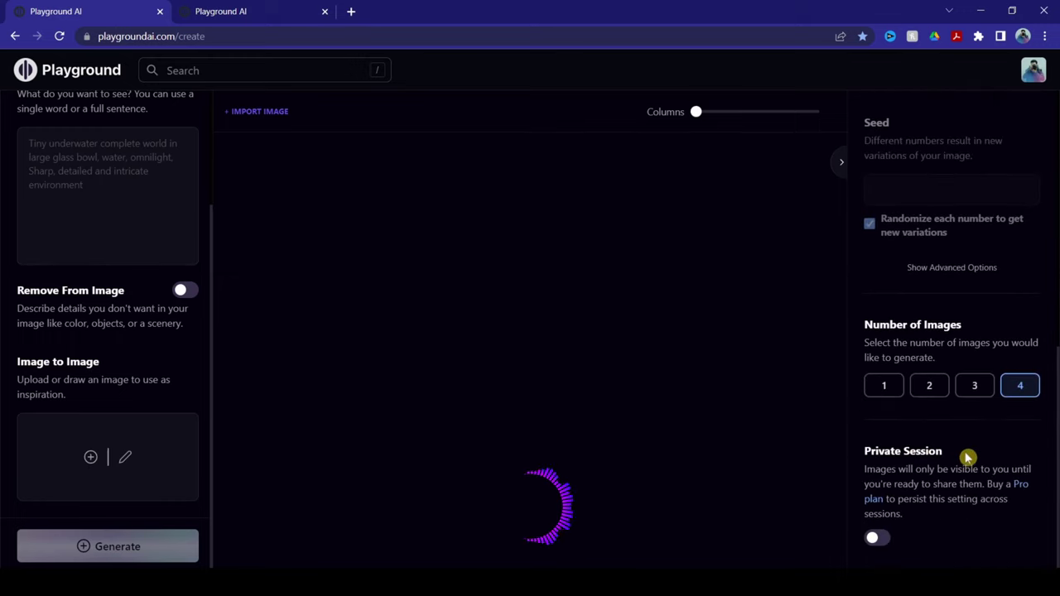
{"action": "left_click", "coordinate": [879, 540]}
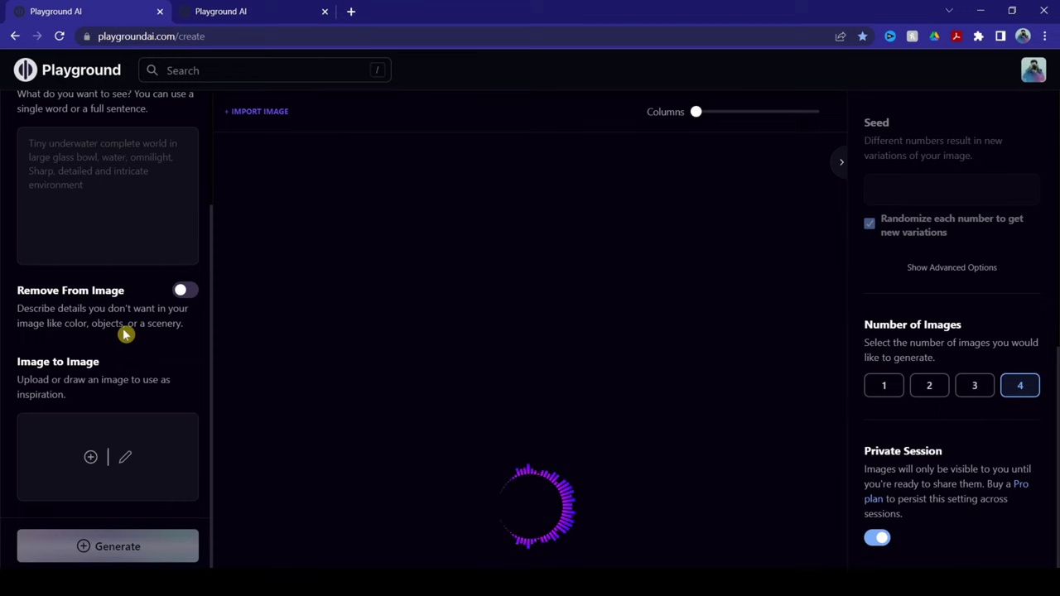
{"action": "scroll", "coordinate": [107, 315], "scroll_direction": "up", "scroll_amount": 2}
{"action": "scroll", "coordinate": [120, 269], "scroll_direction": "down", "scroll_amount": 2}
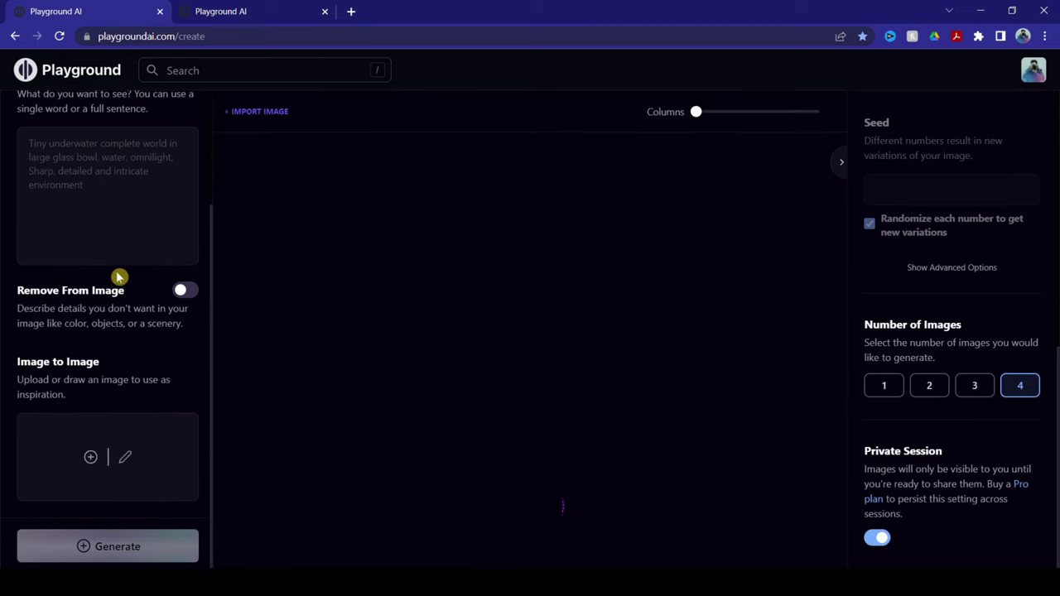
Step: Upload the blonde woman's portrait from Downloads as the Image to Image reference
{"action": "left_click", "coordinate": [90, 459]}
{"action": "scroll", "coordinate": [315, 183], "scroll_direction": "down", "scroll_amount": 2}
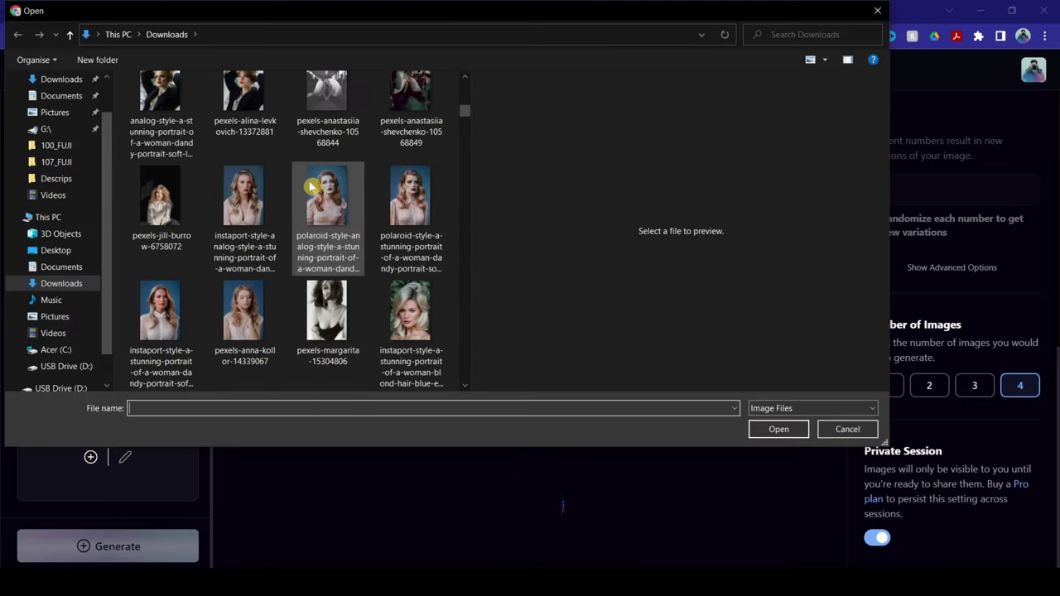
{"action": "scroll", "coordinate": [310, 189], "scroll_direction": "down", "scroll_amount": 1}
{"action": "left_click", "coordinate": [159, 331]}
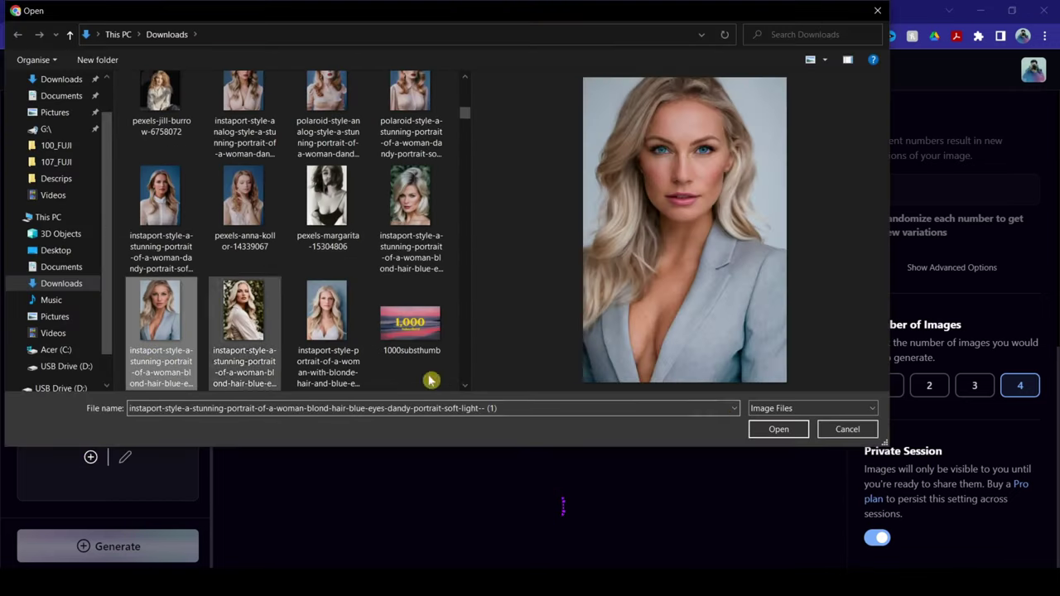
{"action": "left_click", "coordinate": [778, 429]}
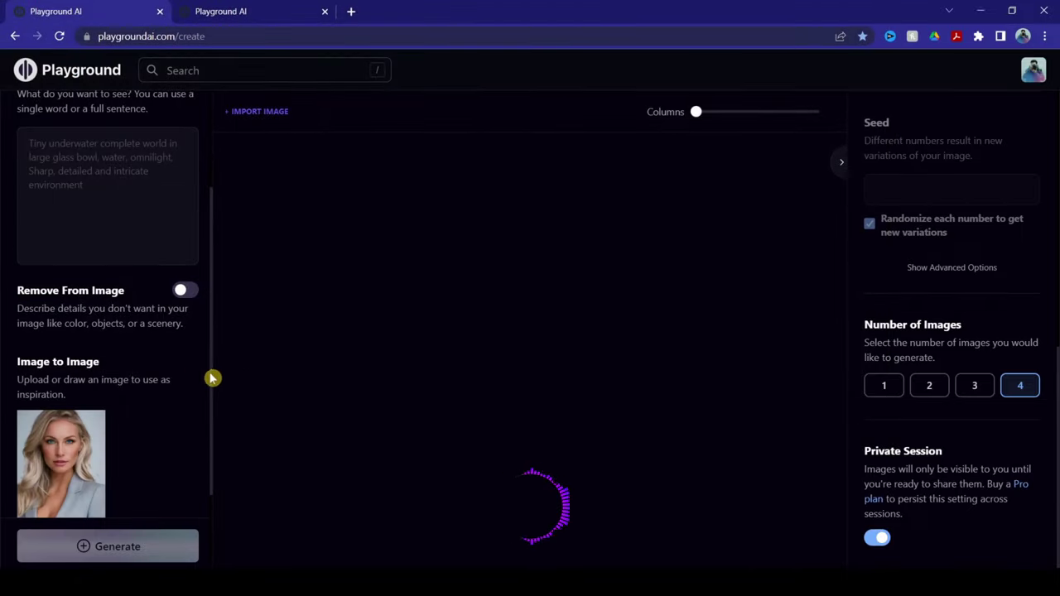
Step: Raise the Image strength slider to 85
{"action": "scroll", "coordinate": [197, 370], "scroll_direction": "down", "scroll_amount": 2}
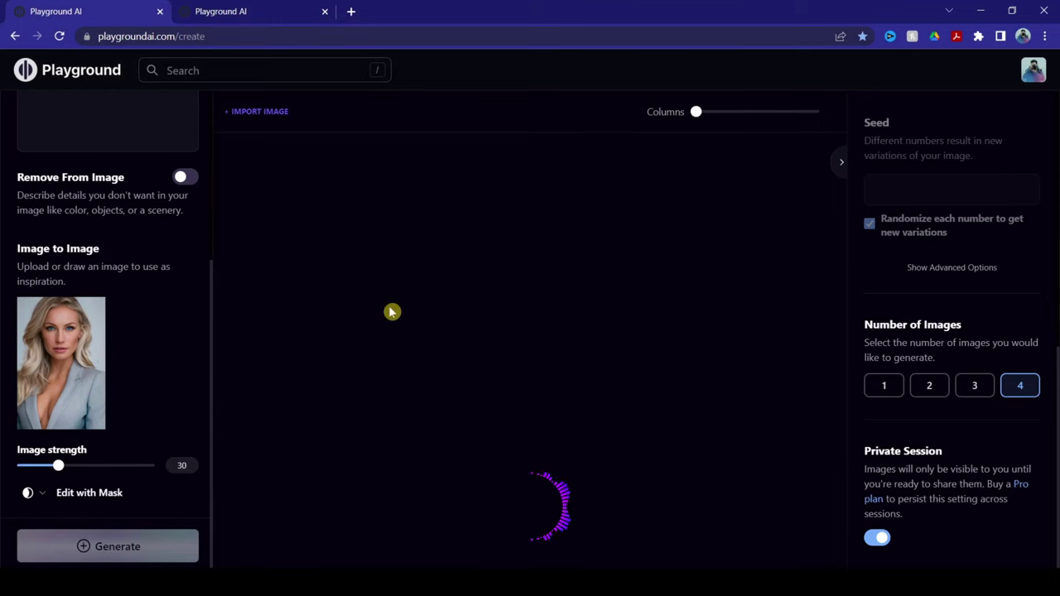
{"action": "left_click_drag", "start_coordinate": [58, 465], "coordinate": [62, 468]}
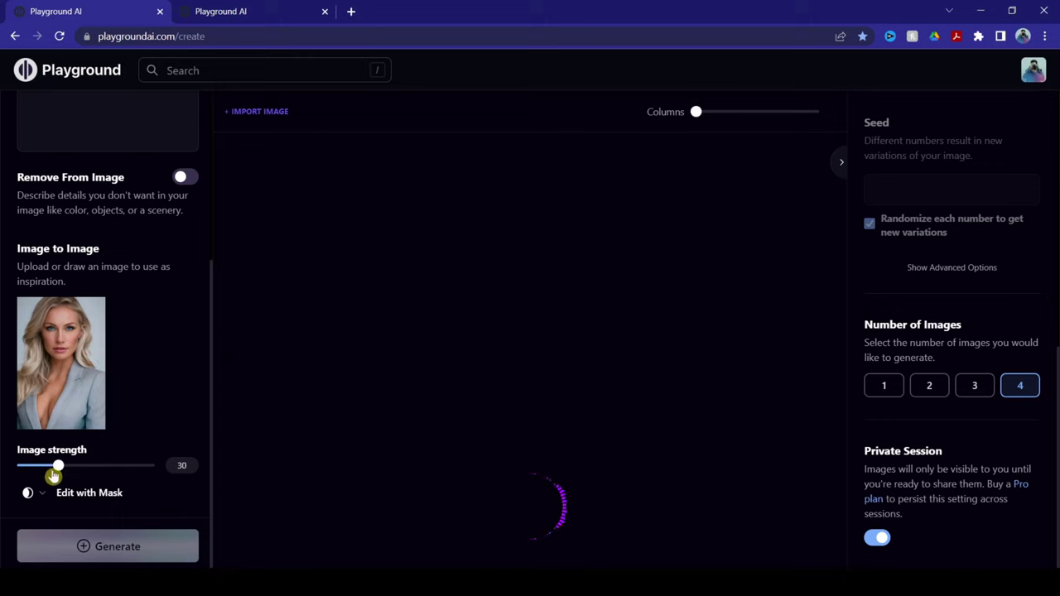
{"action": "left_click_drag", "start_coordinate": [58, 469], "coordinate": [130, 470]}
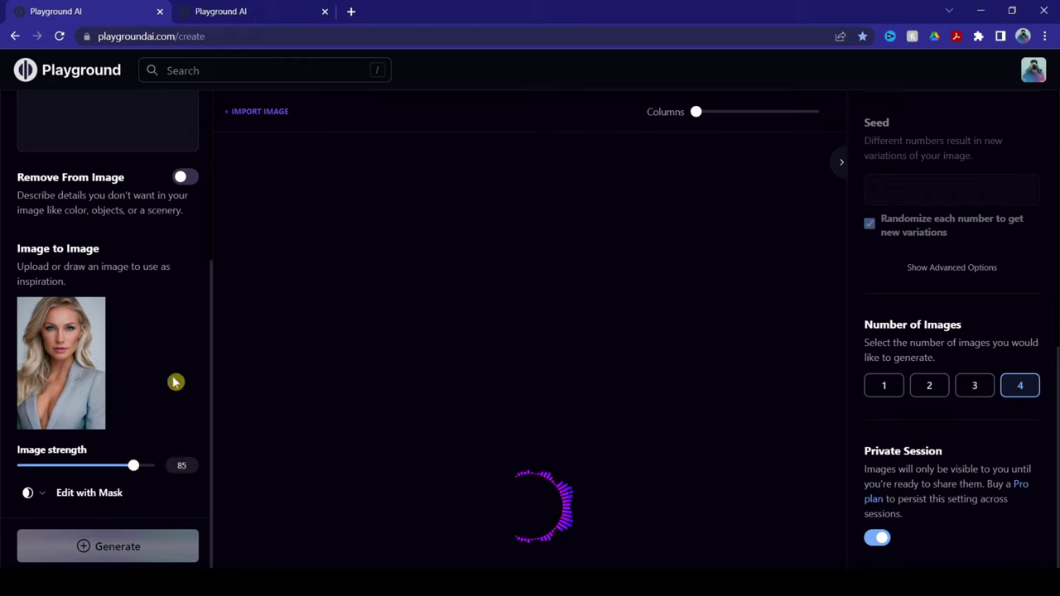
Step: Set Number of Images to 1
{"action": "left_click", "coordinate": [886, 385]}
{"action": "scroll", "coordinate": [988, 368], "scroll_direction": "up", "scroll_amount": 3}
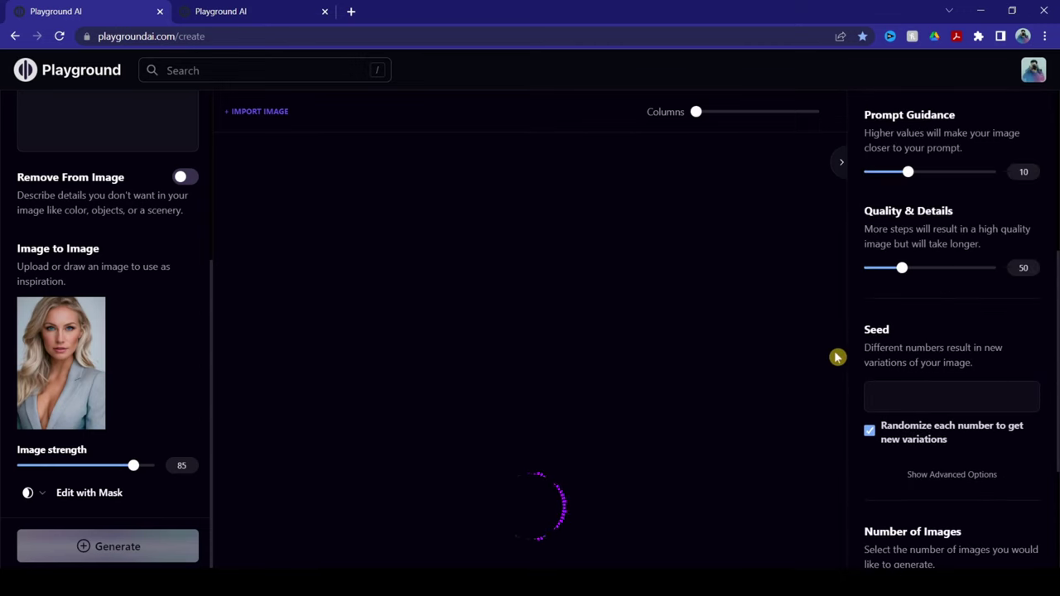
{"action": "scroll", "coordinate": [891, 331], "scroll_direction": "down", "scroll_amount": 2}
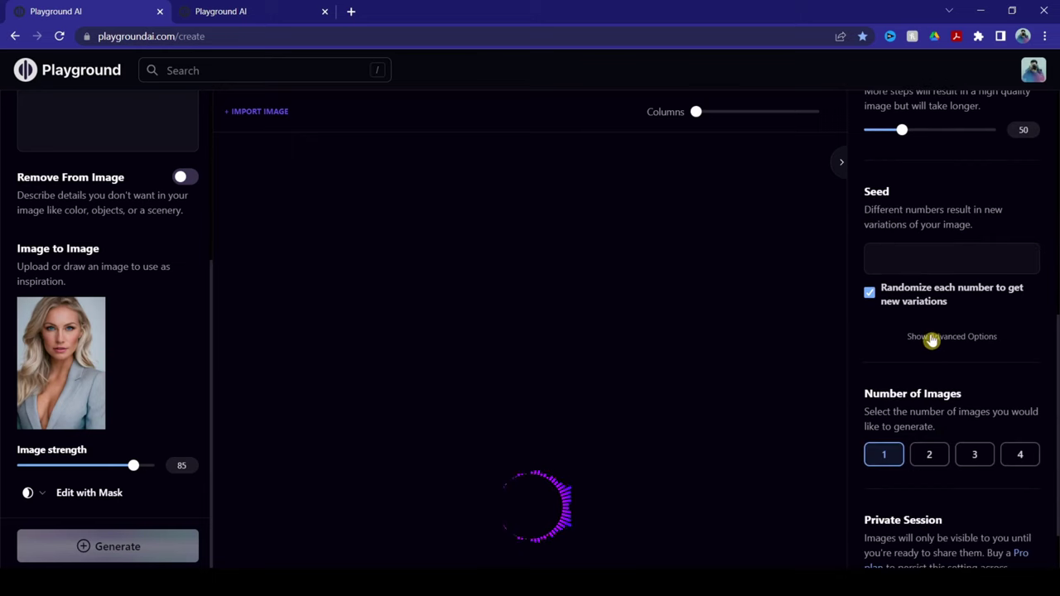
Step: Show Advanced Options and keep the sampler at k_euler_ancestral
{"action": "left_click", "coordinate": [929, 337]}
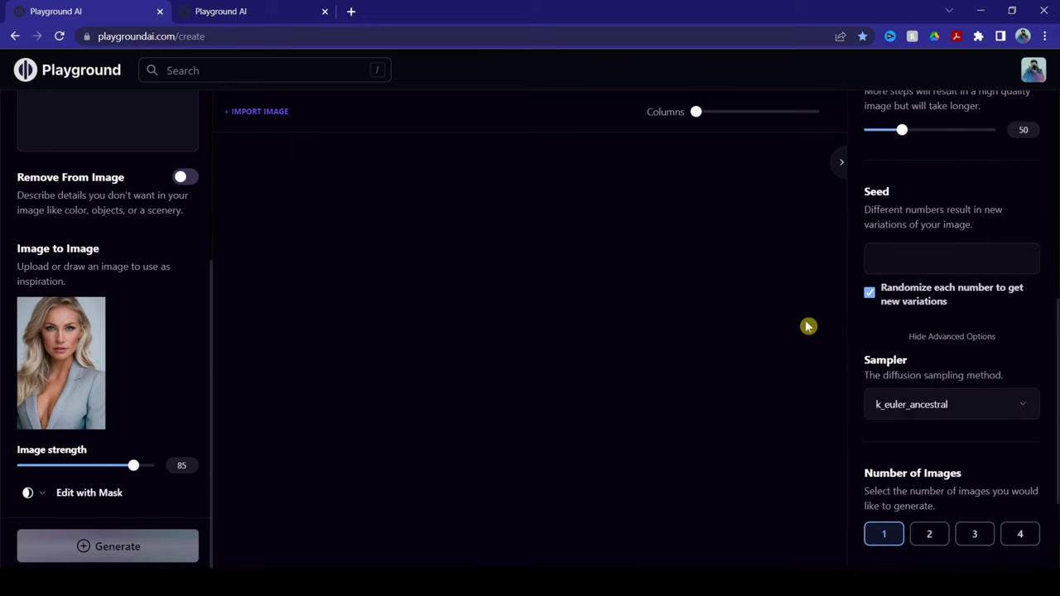
{"action": "left_click", "coordinate": [940, 404]}
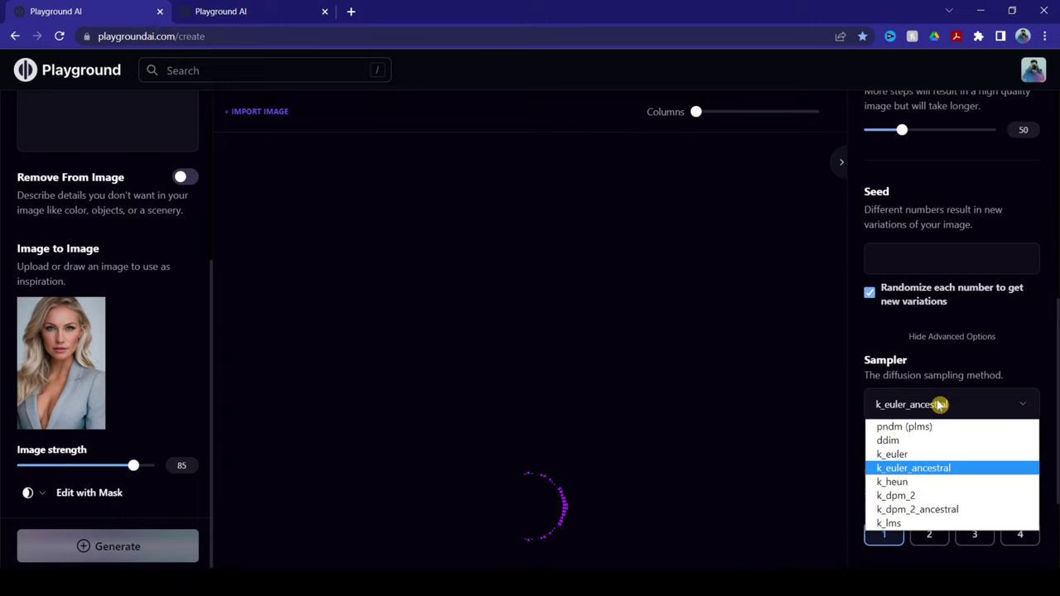
{"action": "left_click", "coordinate": [919, 468]}
{"action": "scroll", "coordinate": [917, 338], "scroll_direction": "up", "scroll_amount": 5}
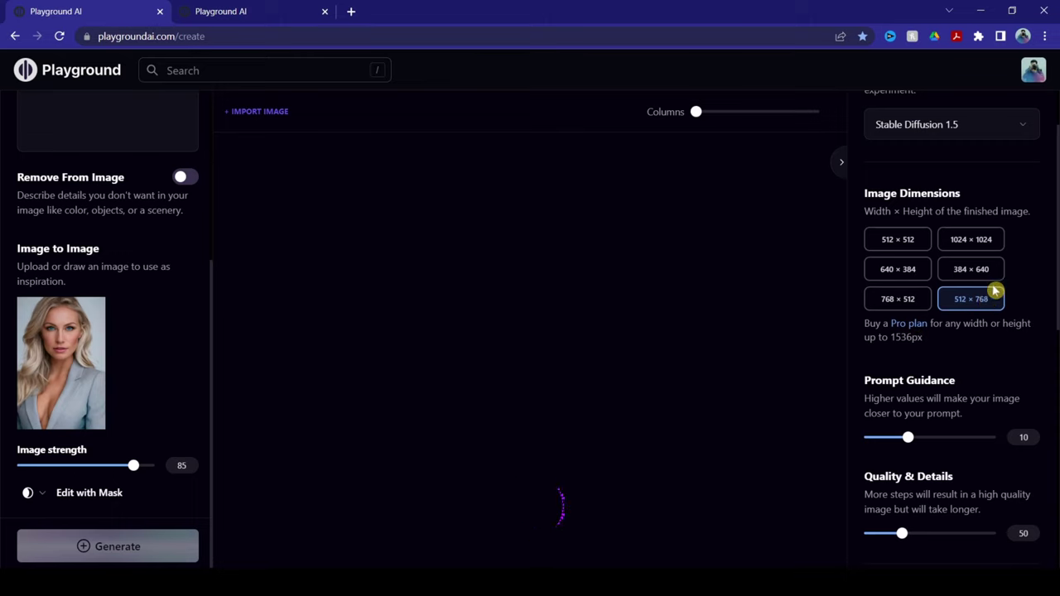
{"action": "scroll", "coordinate": [966, 331], "scroll_direction": "down", "scroll_amount": 1}
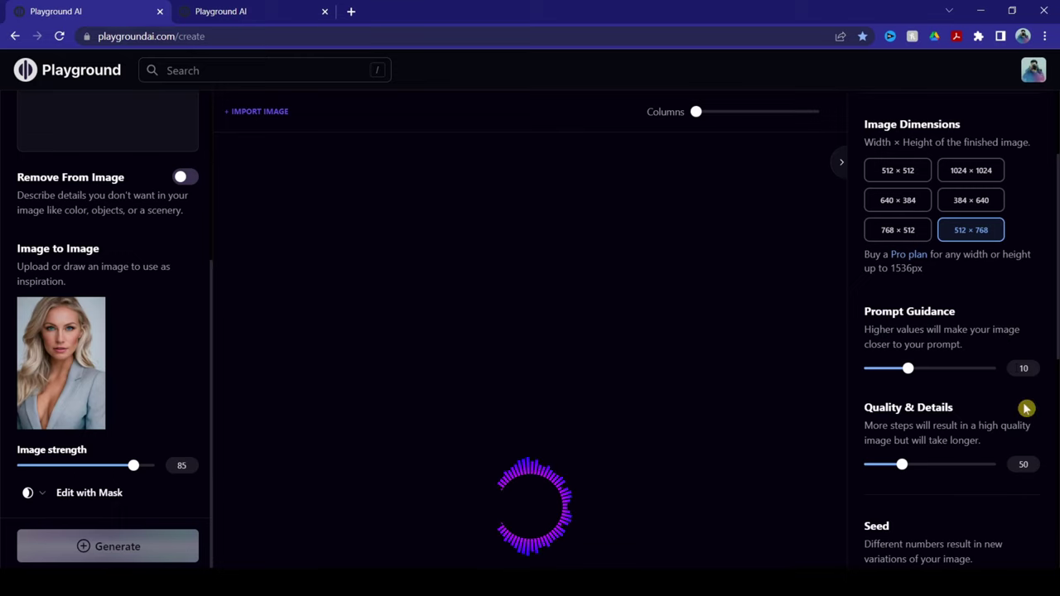
Step: Enter the prompt 'e' and generate an image from the blonde portrait reference
{"action": "scroll", "coordinate": [195, 340], "scroll_direction": "up", "scroll_amount": 3}
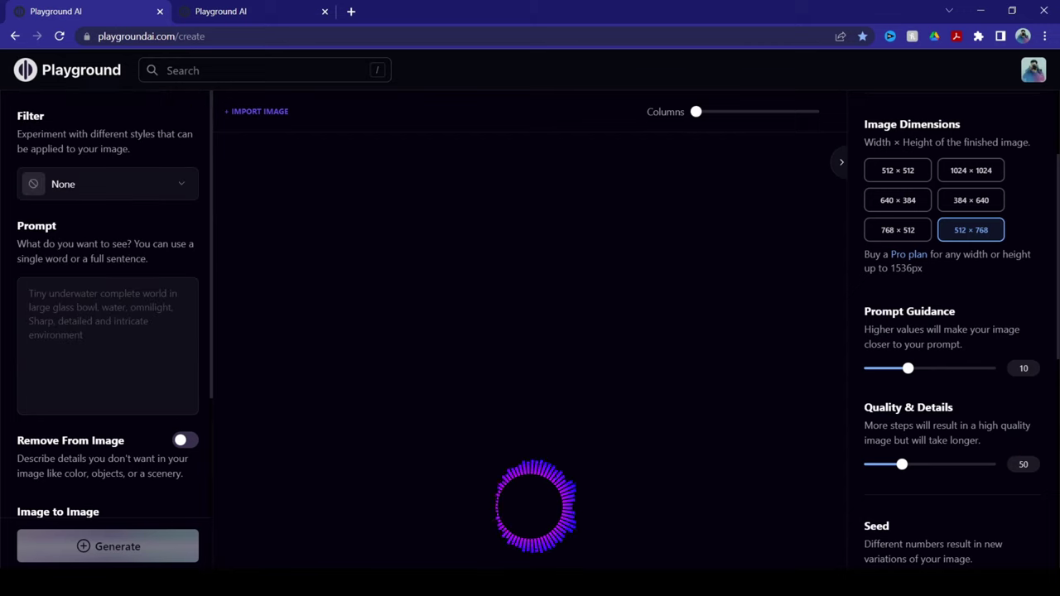
{"action": "scroll", "coordinate": [190, 323], "scroll_direction": "down", "scroll_amount": 3}
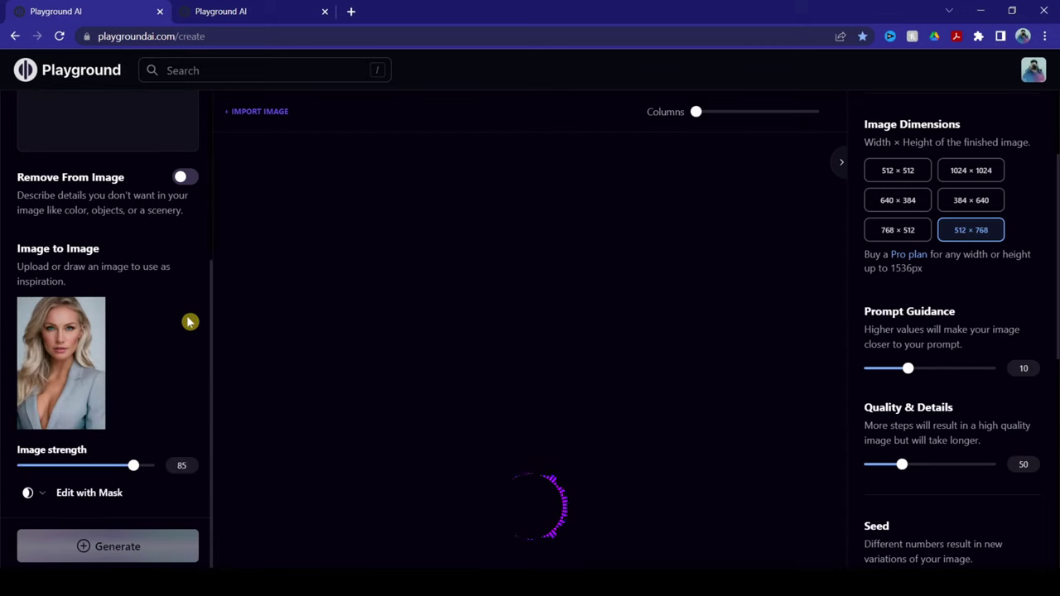
{"action": "scroll", "coordinate": [188, 311], "scroll_direction": "up", "scroll_amount": 3}
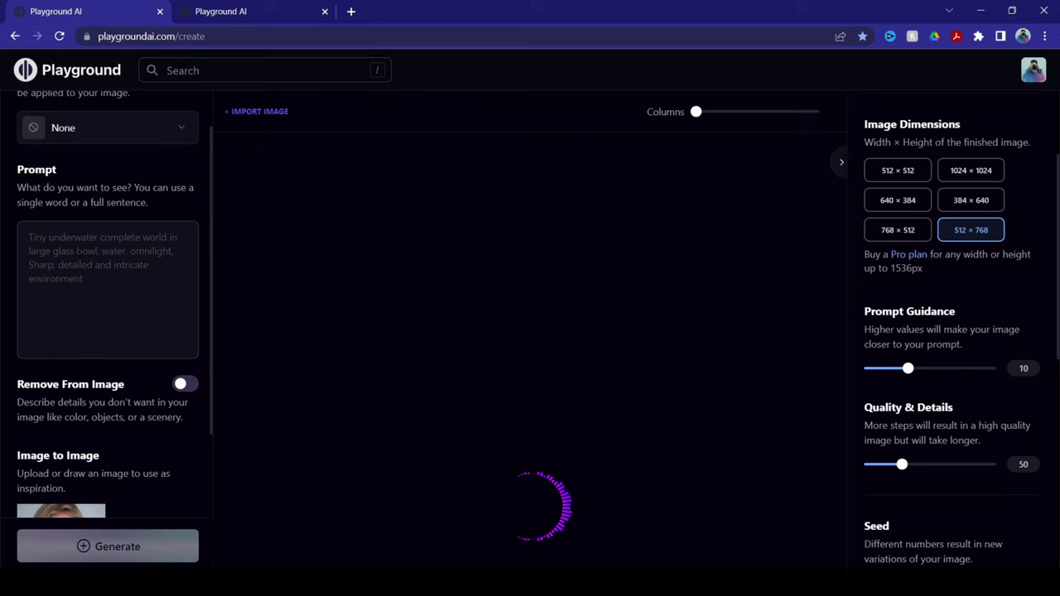
{"action": "type", "text": "e"}
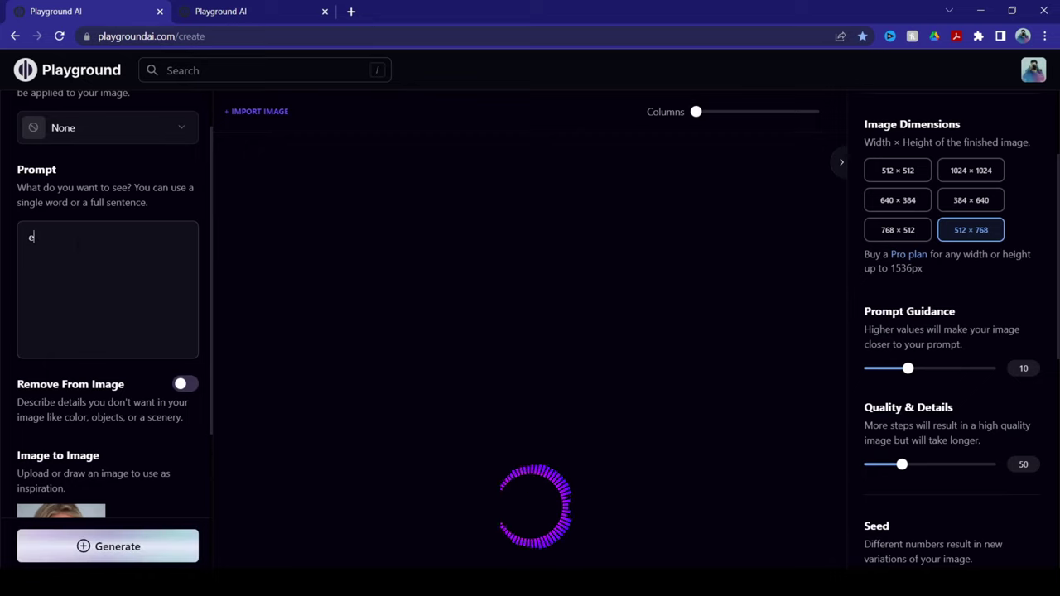
{"action": "scroll", "coordinate": [206, 357], "scroll_direction": "down", "scroll_amount": 5}
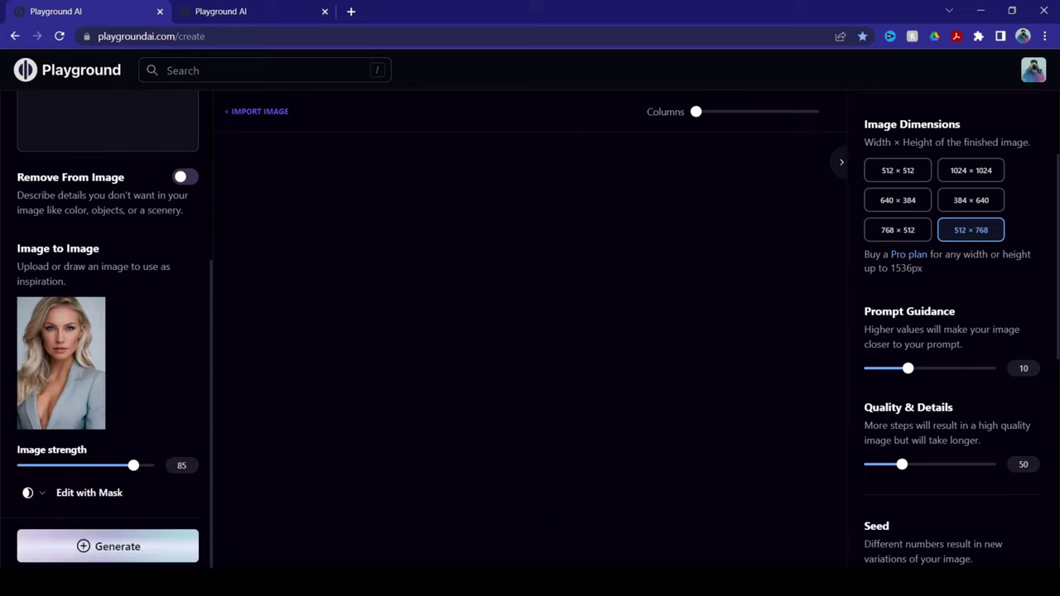
{"action": "left_click", "coordinate": [106, 545]}
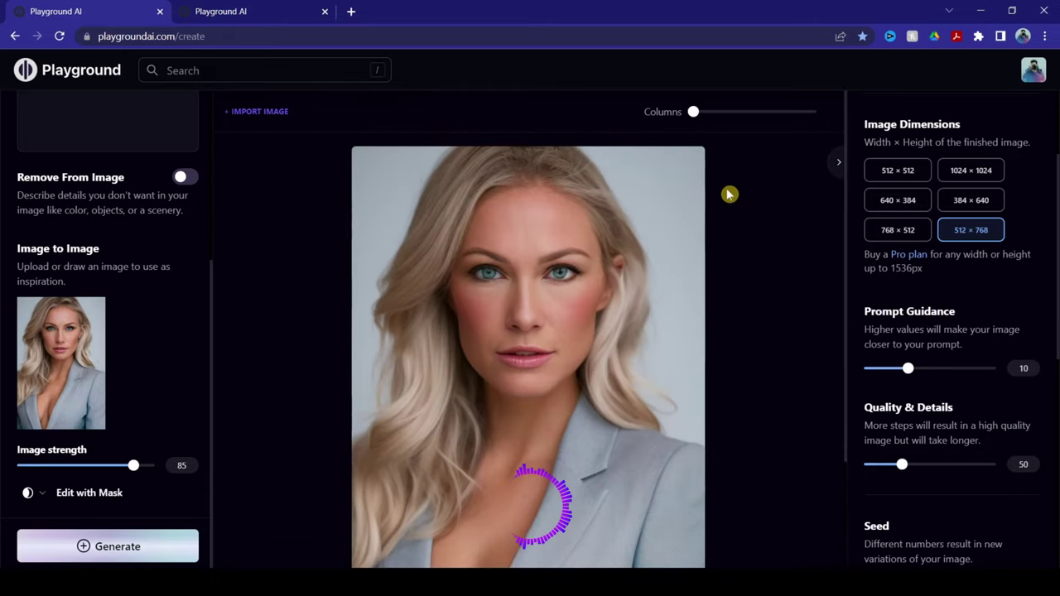
Step: Open Inpaint from the portrait's Actions menu and enlarge the mask brush to about 70
{"action": "mouse_move", "coordinate": [623, 170]}
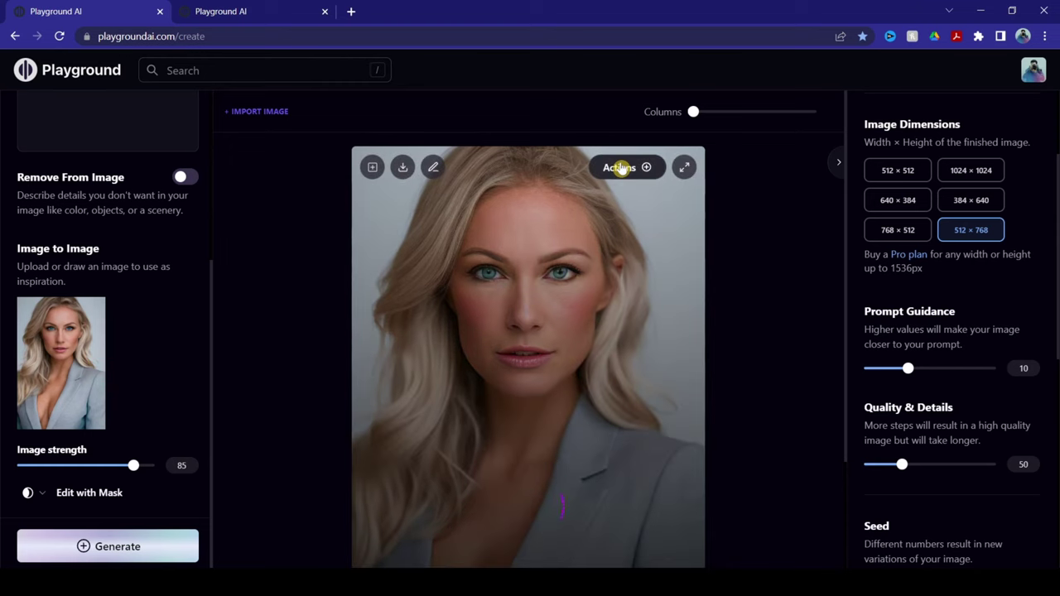
{"action": "left_click", "coordinate": [621, 168]}
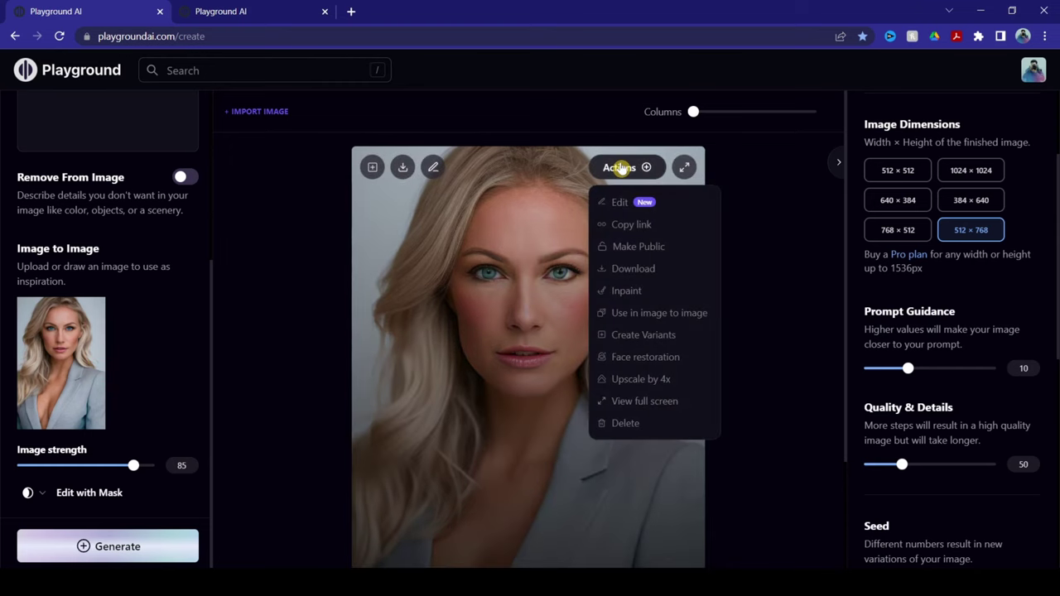
{"action": "left_click", "coordinate": [621, 291]}
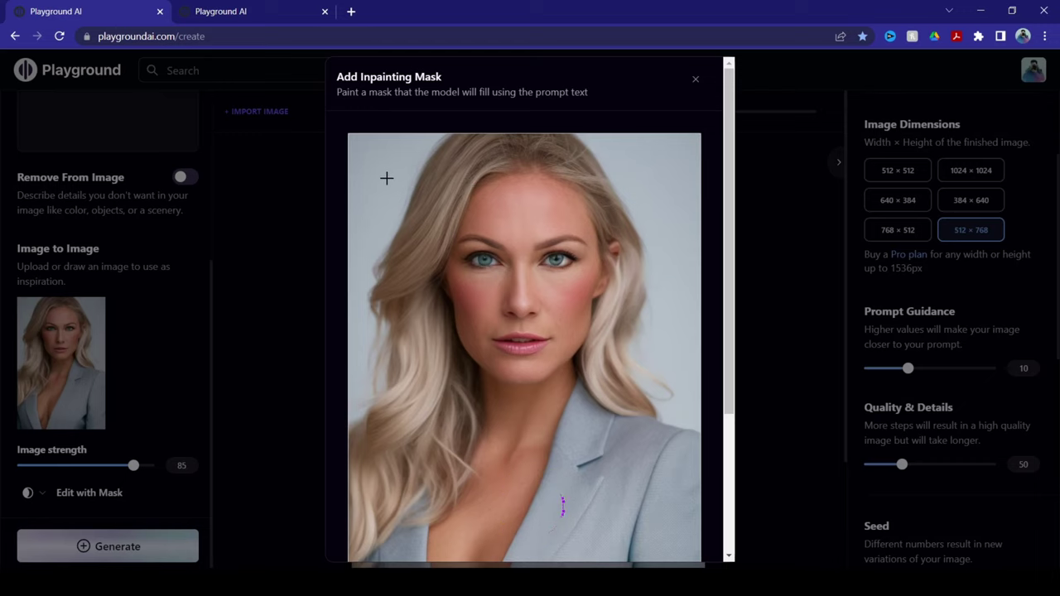
{"action": "scroll", "coordinate": [387, 203], "scroll_direction": "down", "scroll_amount": 3}
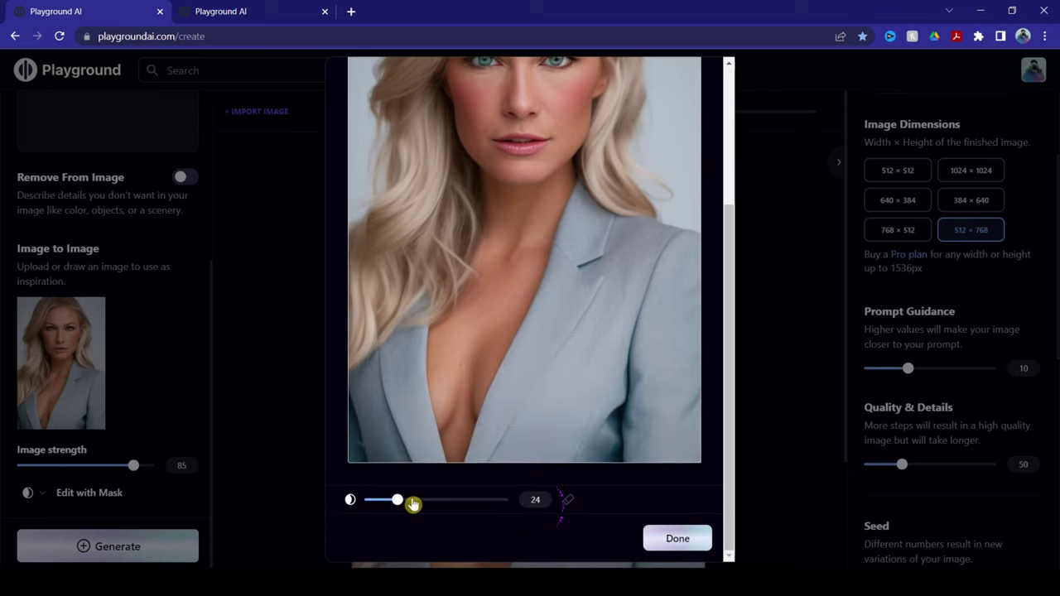
{"action": "left_click_drag", "start_coordinate": [400, 504], "coordinate": [469, 508]}
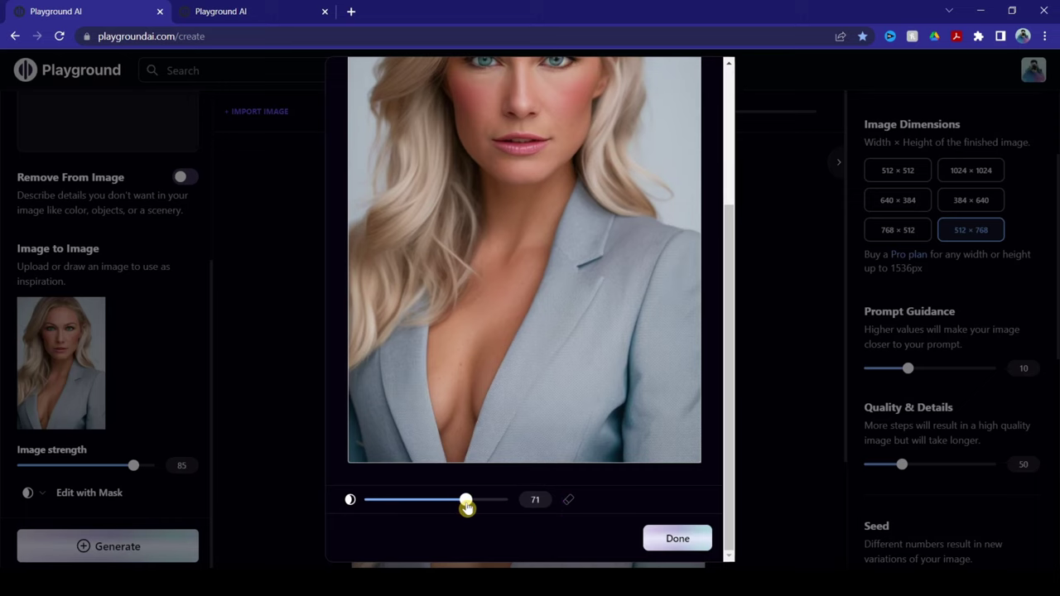
Step: Mask the top, left, bottom and right edges of the portrait around the face
{"action": "scroll", "coordinate": [661, 468], "scroll_direction": "up", "scroll_amount": 2}
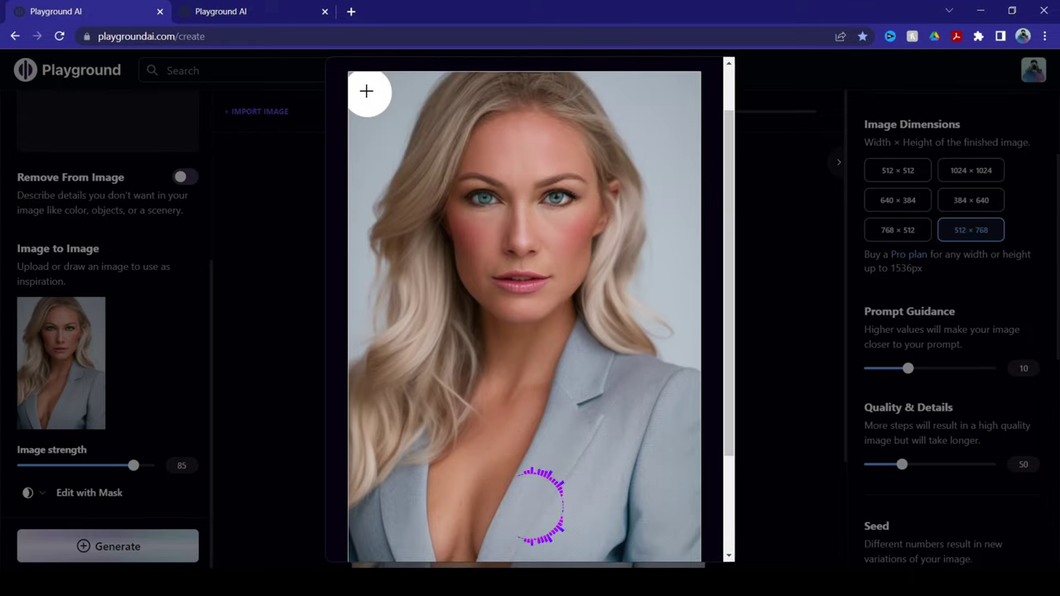
{"action": "mouse_move", "coordinate": [391, 83]}
{"action": "left_mouse_down"}
{"action": "mouse_move", "coordinate": [470, 82]}
{"action": "mouse_move", "coordinate": [383, 98]}
{"action": "mouse_move", "coordinate": [366, 131]}
{"action": "mouse_move", "coordinate": [375, 375]}
{"action": "mouse_move", "coordinate": [373, 456]}
{"action": "mouse_move", "coordinate": [361, 354]}
{"action": "mouse_move", "coordinate": [367, 483]}
{"action": "left_mouse_up"}
{"action": "scroll", "coordinate": [379, 468], "scroll_direction": "down", "scroll_amount": 2}
{"action": "mouse_move", "coordinate": [372, 435]}
{"action": "left_mouse_down"}
{"action": "mouse_move", "coordinate": [363, 519]}
{"action": "mouse_move", "coordinate": [692, 519]}
{"action": "mouse_move", "coordinate": [692, 127]}
{"action": "mouse_move", "coordinate": [679, 172]}
{"action": "mouse_move", "coordinate": [572, 156]}
{"action": "mouse_move", "coordinate": [687, 250]}
{"action": "mouse_move", "coordinate": [630, 252]}
{"action": "mouse_move", "coordinate": [560, 415]}
{"action": "mouse_move", "coordinate": [393, 271]}
{"action": "mouse_move", "coordinate": [460, 165]}
{"action": "mouse_move", "coordinate": [423, 229]}
{"action": "mouse_move", "coordinate": [395, 488]}
{"action": "mouse_move", "coordinate": [402, 419]}
{"action": "mouse_move", "coordinate": [391, 409]}
{"action": "mouse_move", "coordinate": [447, 382]}
{"action": "mouse_move", "coordinate": [515, 306]}
{"action": "mouse_move", "coordinate": [645, 240]}
{"action": "mouse_move", "coordinate": [458, 362]}
{"action": "mouse_move", "coordinate": [586, 404]}
{"action": "mouse_move", "coordinate": [426, 468]}
{"action": "mouse_move", "coordinate": [523, 489]}
{"action": "mouse_move", "coordinate": [604, 408]}
{"action": "mouse_move", "coordinate": [564, 476]}
{"action": "mouse_move", "coordinate": [643, 494]}
{"action": "left_mouse_up"}
{"action": "scroll", "coordinate": [682, 171], "scroll_direction": "up", "scroll_amount": 2}
{"action": "scroll", "coordinate": [392, 485], "scroll_direction": "down", "scroll_amount": 4}
{"action": "scroll", "coordinate": [554, 310], "scroll_direction": "down", "scroll_amount": 2}
{"action": "left_click_drag", "start_coordinate": [464, 500], "coordinate": [406, 499]}
{"action": "scroll", "coordinate": [448, 353], "scroll_direction": "up", "scroll_amount": 5}
{"action": "scroll", "coordinate": [448, 353], "scroll_direction": "up", "scroll_amount": 1}
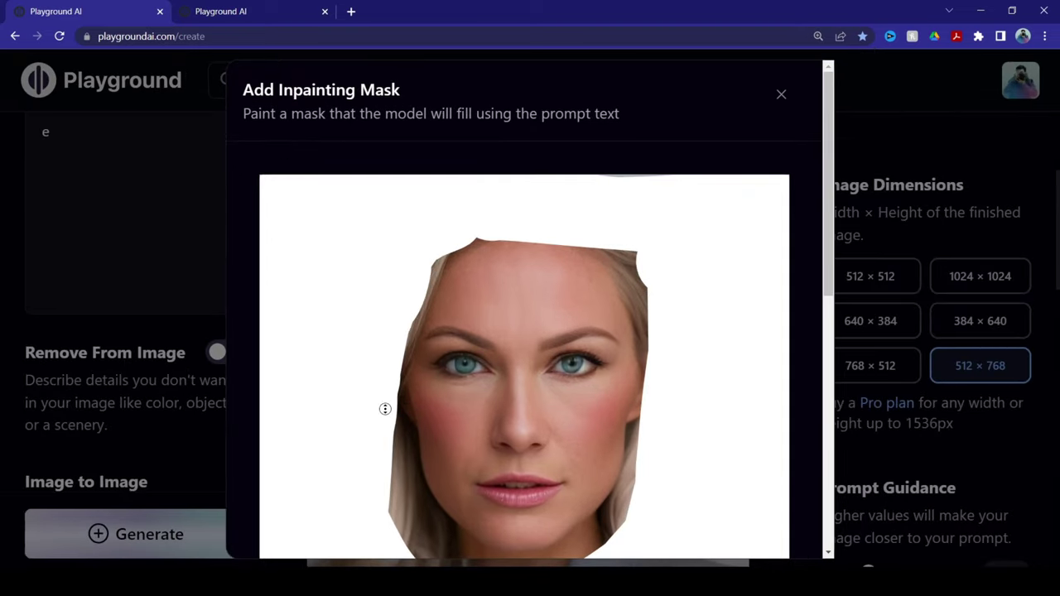
{"action": "scroll", "coordinate": [816, 228], "scroll_direction": "down", "scroll_amount": 3}
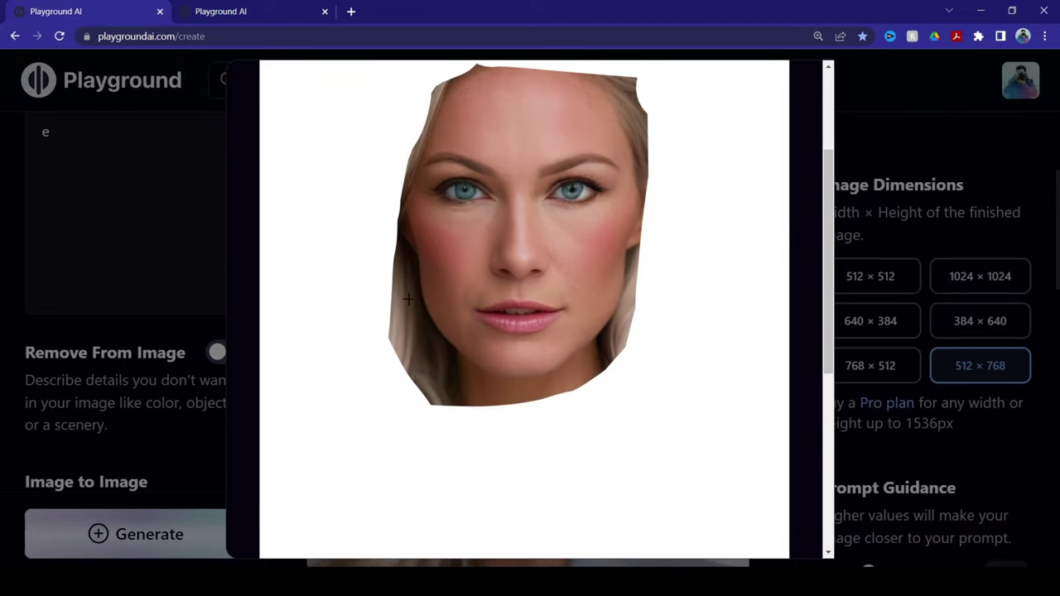
Step: Tidy the mask over leftover hair, chin and lower-left jaw, and reset page zoom
{"action": "mouse_move", "coordinate": [402, 295]}
{"action": "left_mouse_down"}
{"action": "mouse_move", "coordinate": [398, 214]}
{"action": "mouse_move", "coordinate": [418, 345]}
{"action": "mouse_move", "coordinate": [459, 405]}
{"action": "mouse_move", "coordinate": [388, 310]}
{"action": "mouse_move", "coordinate": [562, 399]}
{"action": "mouse_move", "coordinate": [585, 391]}
{"action": "mouse_move", "coordinate": [634, 298]}
{"action": "mouse_move", "coordinate": [654, 211]}
{"action": "mouse_move", "coordinate": [647, 91]}
{"action": "mouse_move", "coordinate": [606, 66]}
{"action": "mouse_move", "coordinate": [651, 220]}
{"action": "left_mouse_up"}
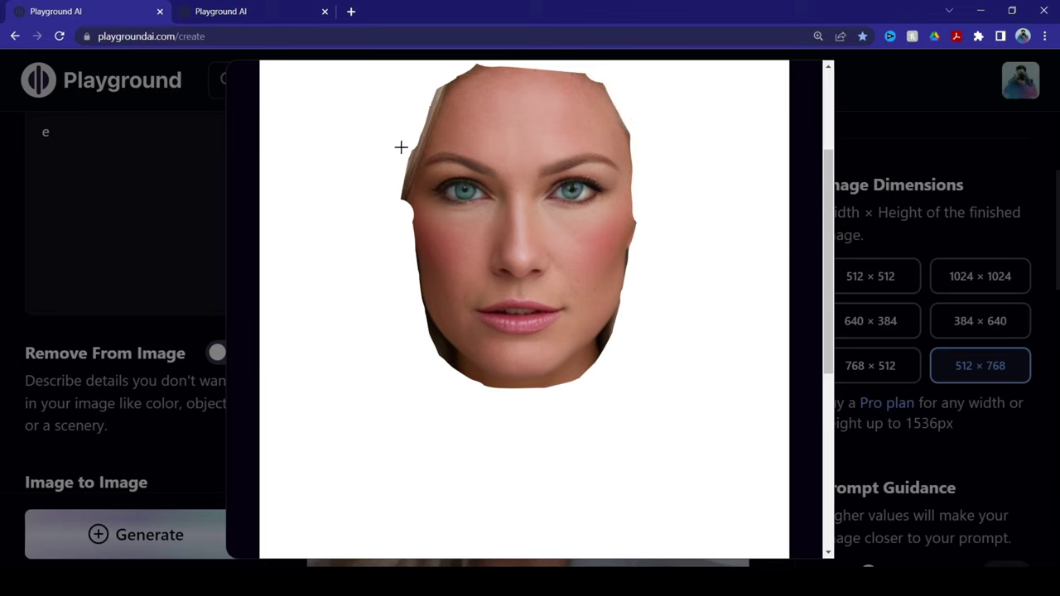
{"action": "mouse_move", "coordinate": [399, 167]}
{"action": "left_mouse_down"}
{"action": "mouse_move", "coordinate": [397, 316]}
{"action": "mouse_move", "coordinate": [412, 310]}
{"action": "mouse_move", "coordinate": [443, 369]}
{"action": "mouse_move", "coordinate": [556, 390]}
{"action": "mouse_move", "coordinate": [623, 331]}
{"action": "left_mouse_up"}
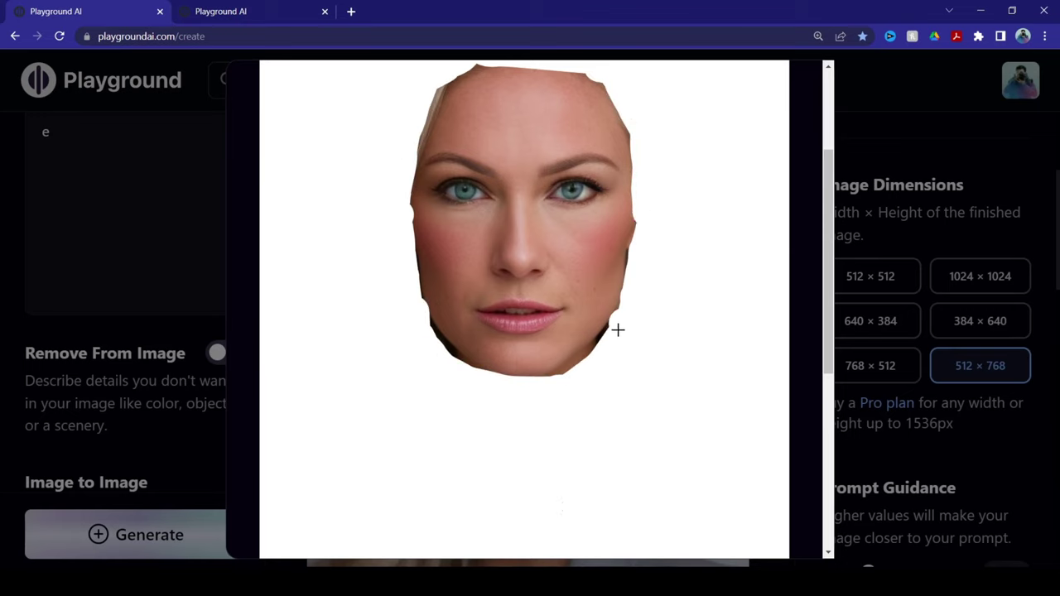
{"action": "left_click_drag", "start_coordinate": [461, 362], "coordinate": [420, 320]}
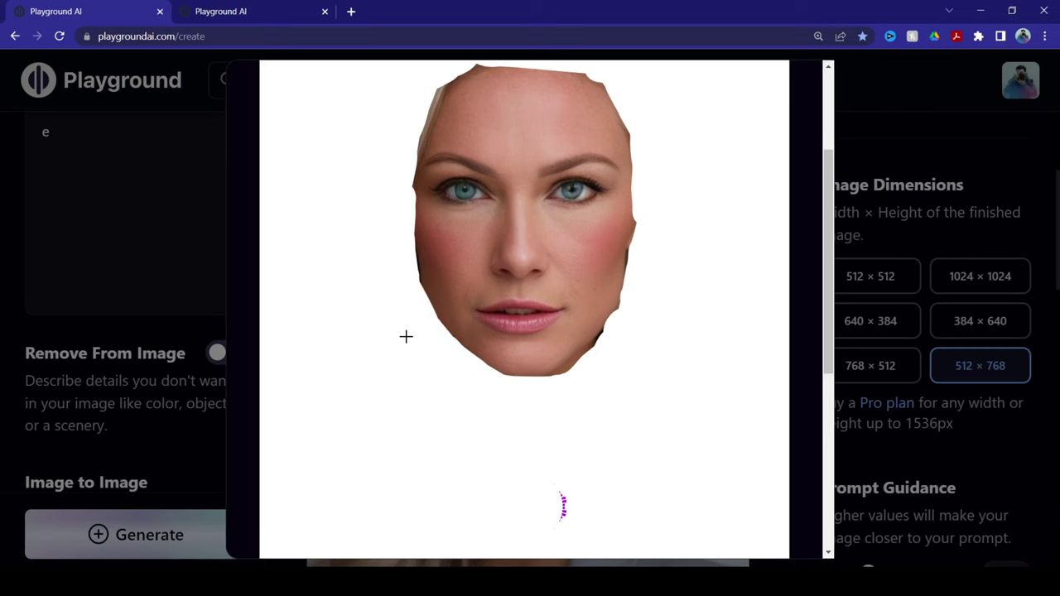
{"action": "key", "text": "ctrl+0"}
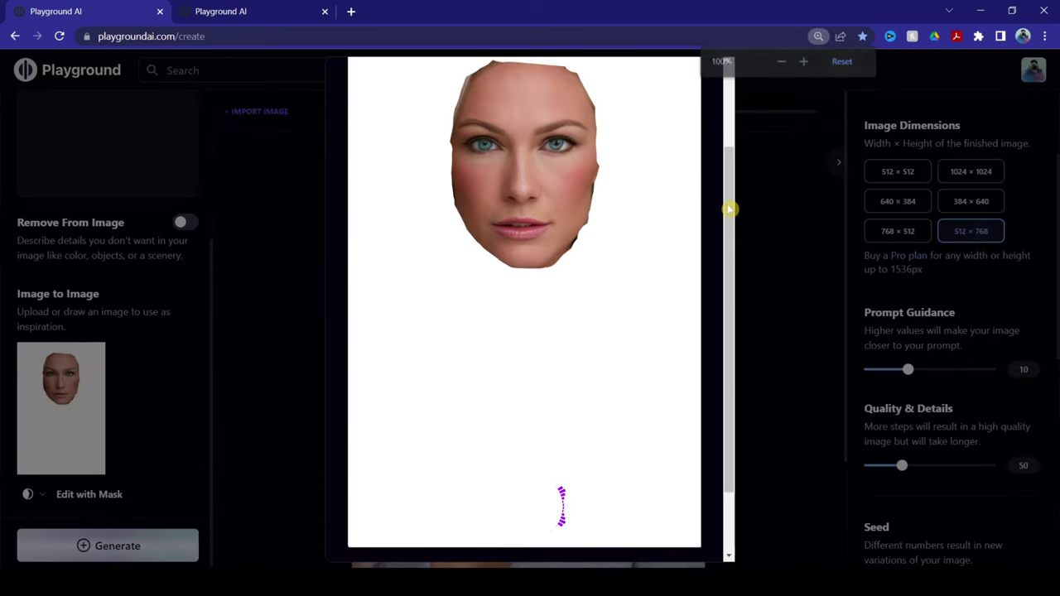
{"action": "left_click_drag", "start_coordinate": [729, 208], "coordinate": [729, 346]}
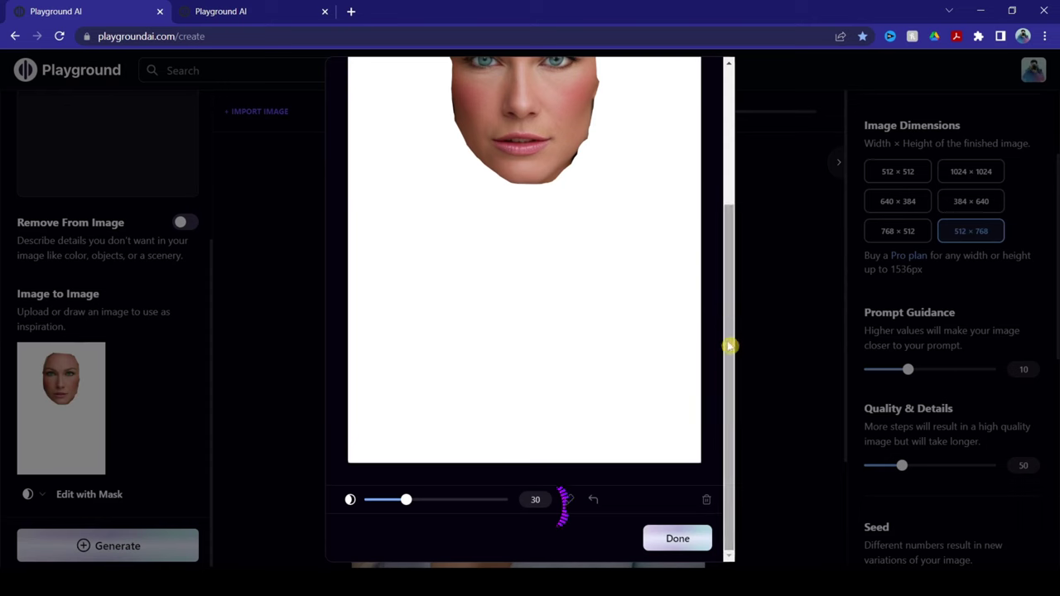
Step: Apply the face-only mask and review the updated Image to Image thumbnail
{"action": "left_click", "coordinate": [677, 540]}
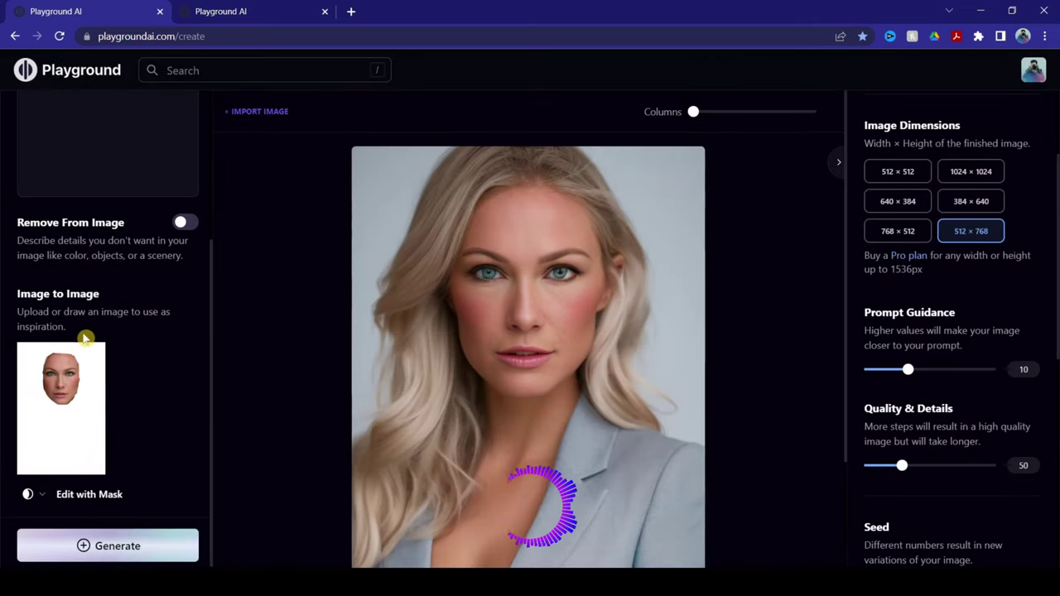
{"action": "mouse_move", "coordinate": [62, 401]}
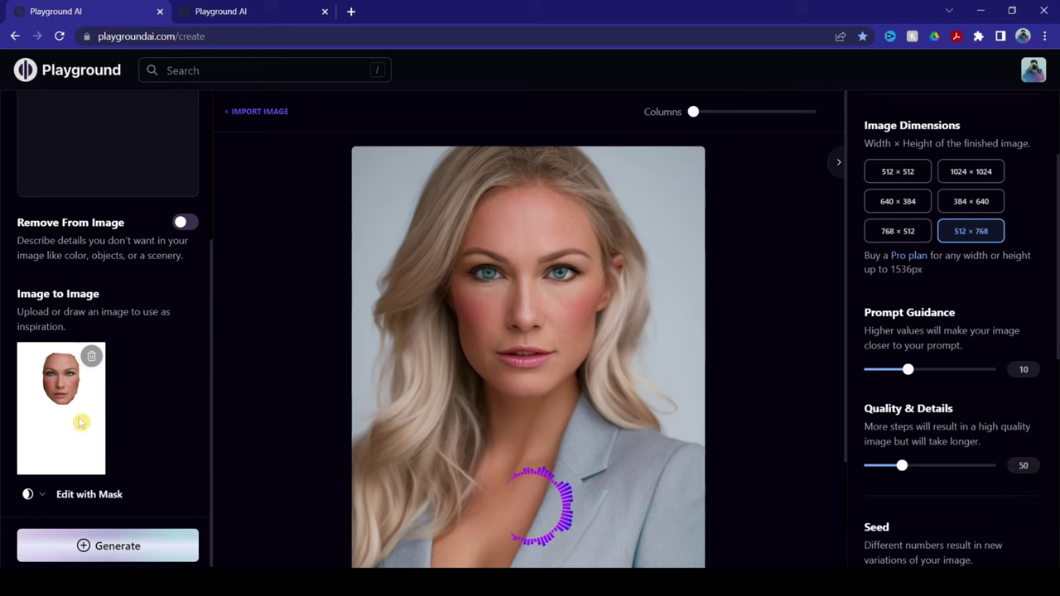
{"action": "scroll", "coordinate": [173, 398], "scroll_direction": "up", "scroll_amount": 3}
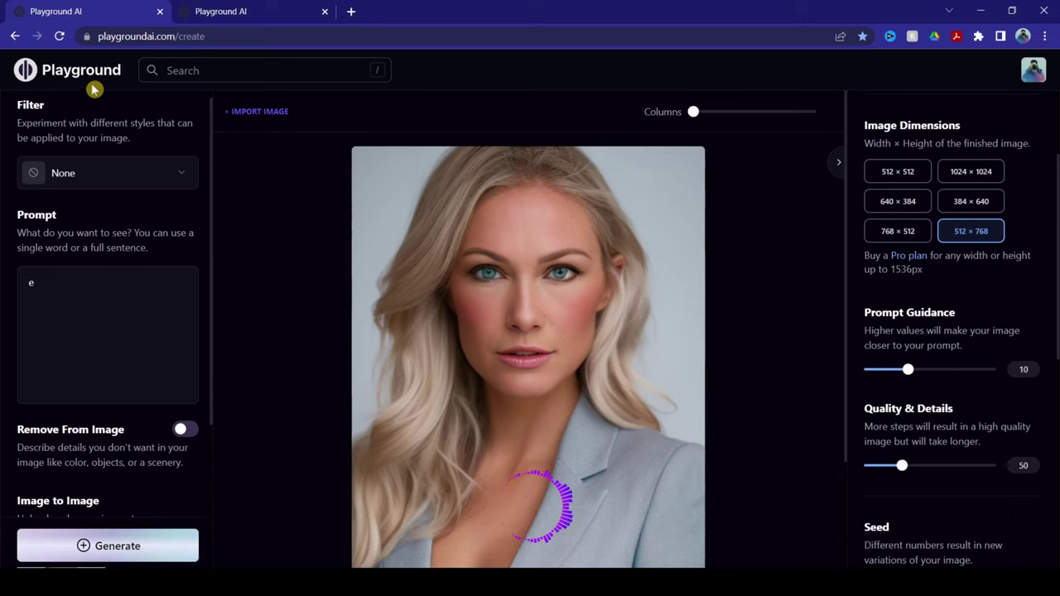
{"action": "scroll", "coordinate": [178, 310], "scroll_direction": "down", "scroll_amount": 3}
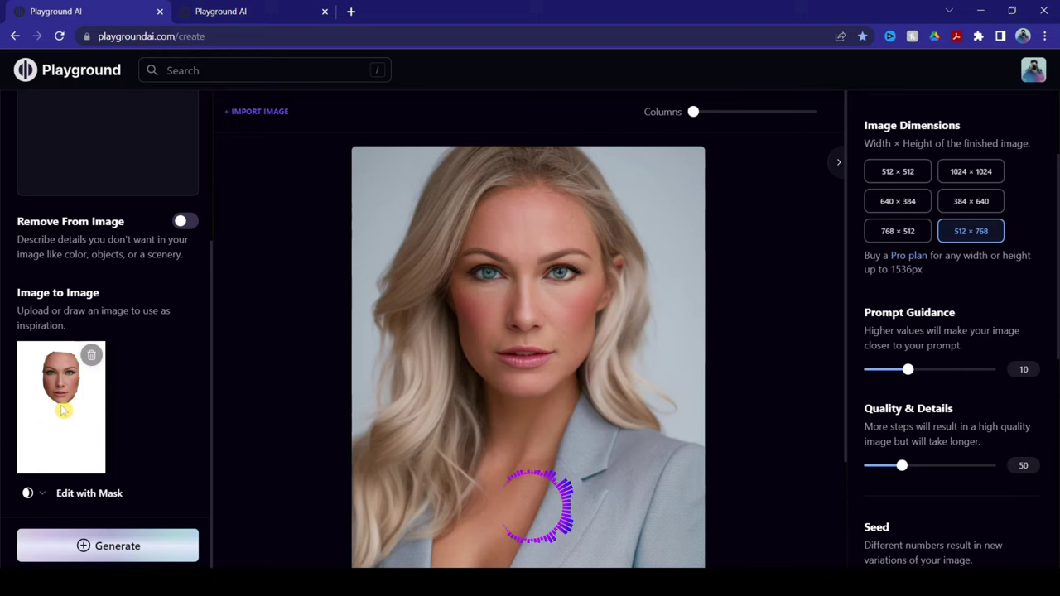
{"action": "scroll", "coordinate": [208, 339], "scroll_direction": "up", "scroll_amount": 3}
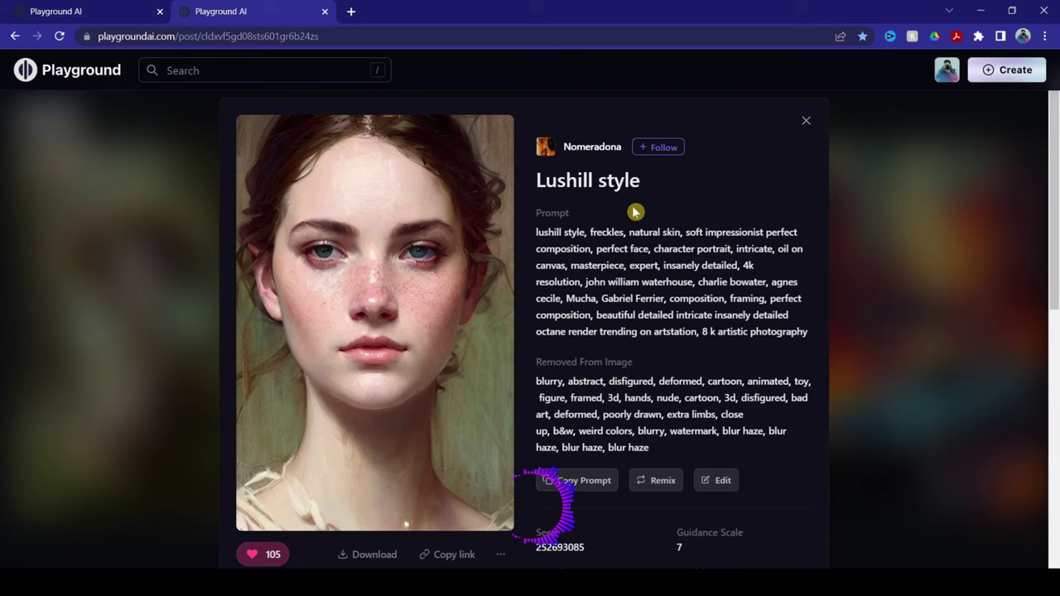
Step: Copy the Lushill style prompt and paste it into the Prompt box
{"action": "left_click", "coordinate": [575, 489]}
{"action": "left_click", "coordinate": [105, 7]}
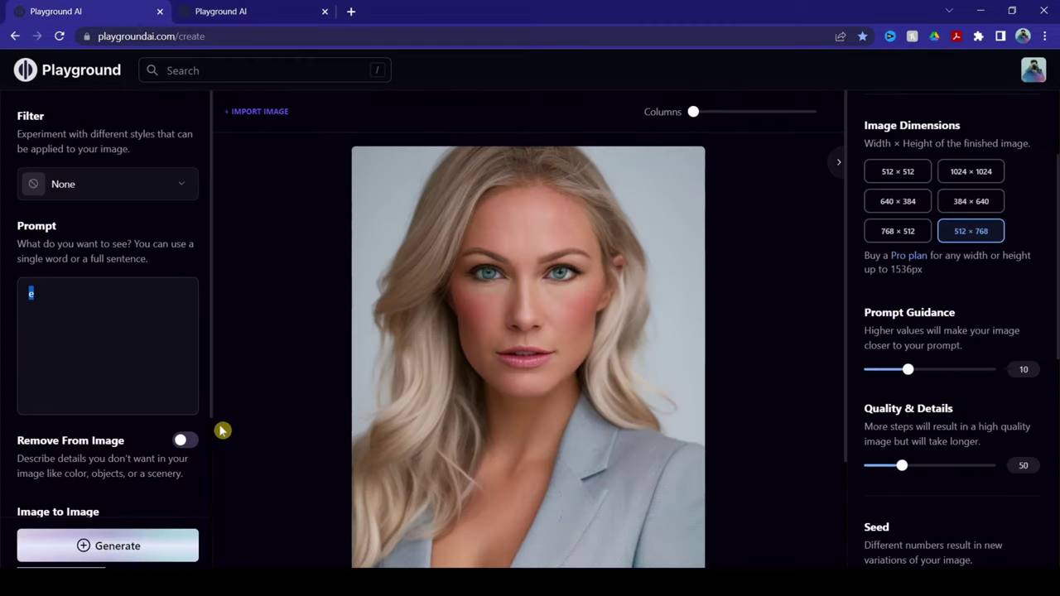
{"action": "type", "text": "lushill style, freckles, natural skin, soft impressionist perfect composition, perfect face, character portrait, intricate, oil on canvas, masterpiece, expert, insanely detailed, 4k resolution, john william waterhouse, charlie bowater, agnes cecile, Mucha, Gabriel Ferrier, composition, framing, perfect composition, beautiful detailed intricate insanely detailed octane render trending on artstation, 8 k artistic photography,"}
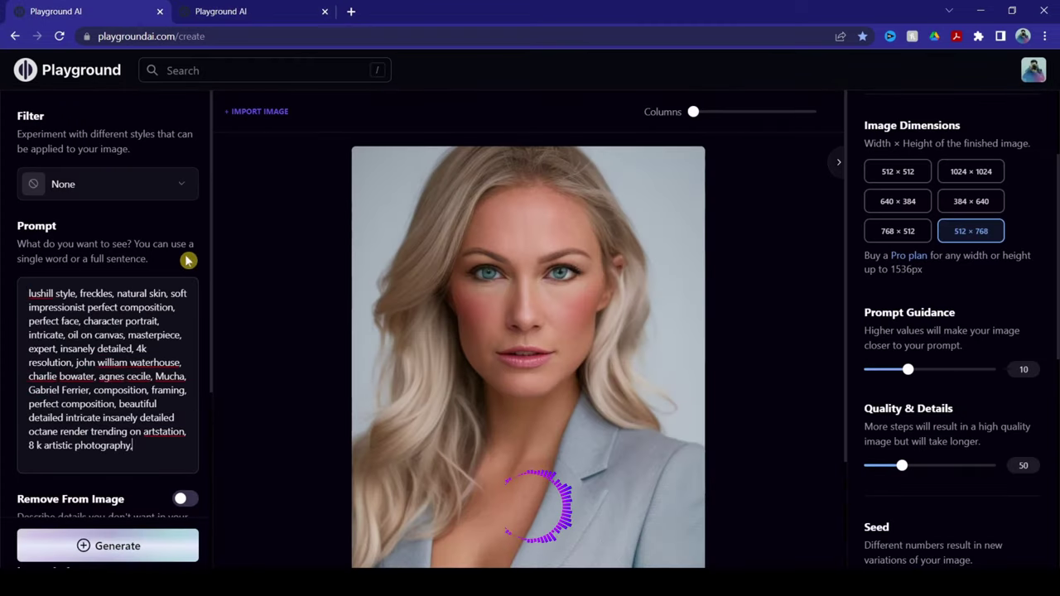
{"action": "scroll", "coordinate": [203, 256], "scroll_direction": "down", "scroll_amount": 2}
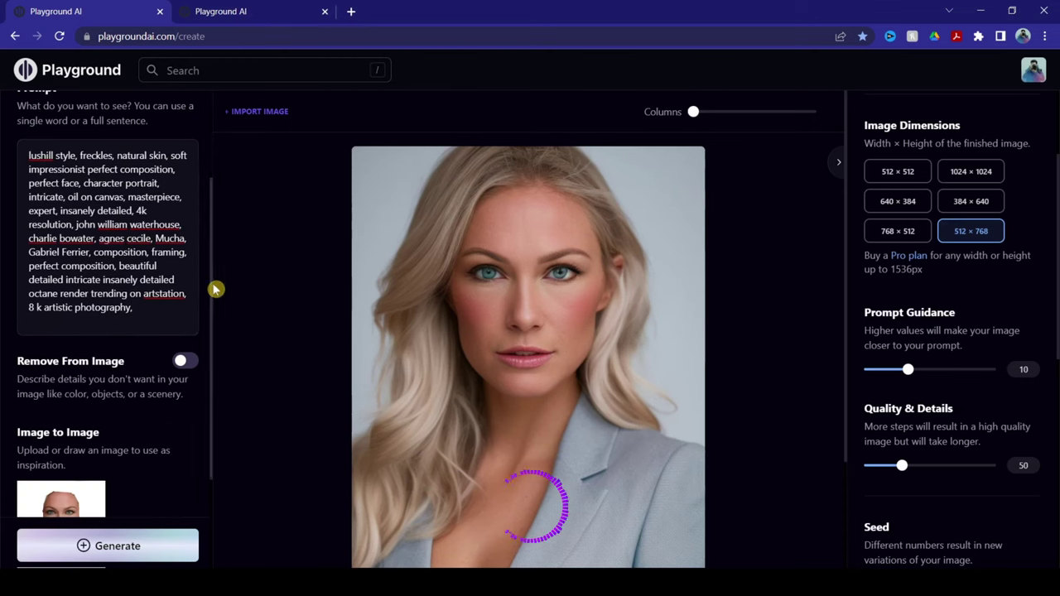
Step: Enable Remove From Image and paste in the post's removed-from-image terms
{"action": "left_click", "coordinate": [184, 363]}
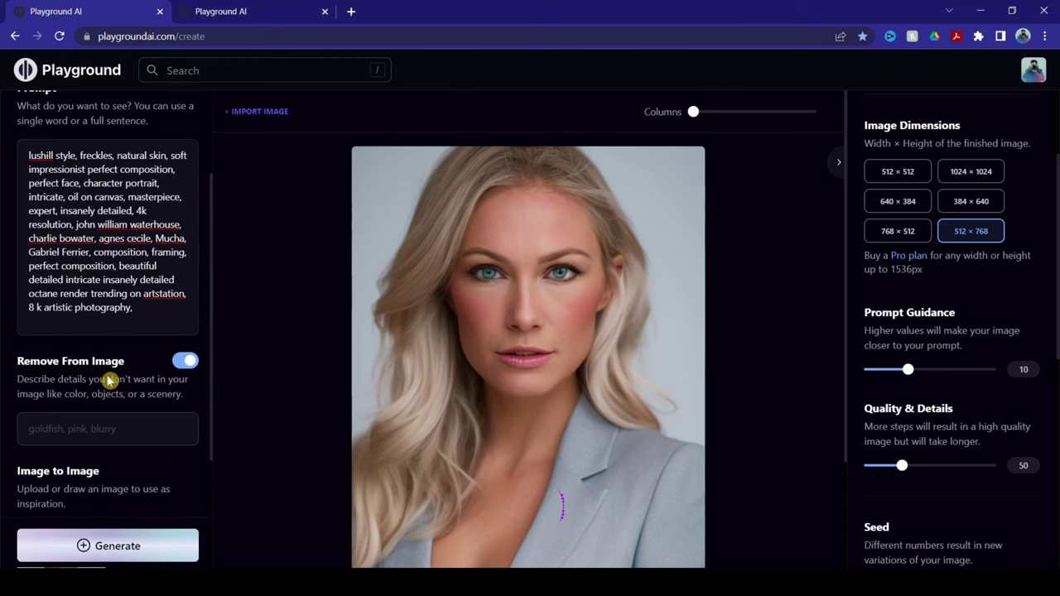
{"action": "left_click", "coordinate": [258, 10]}
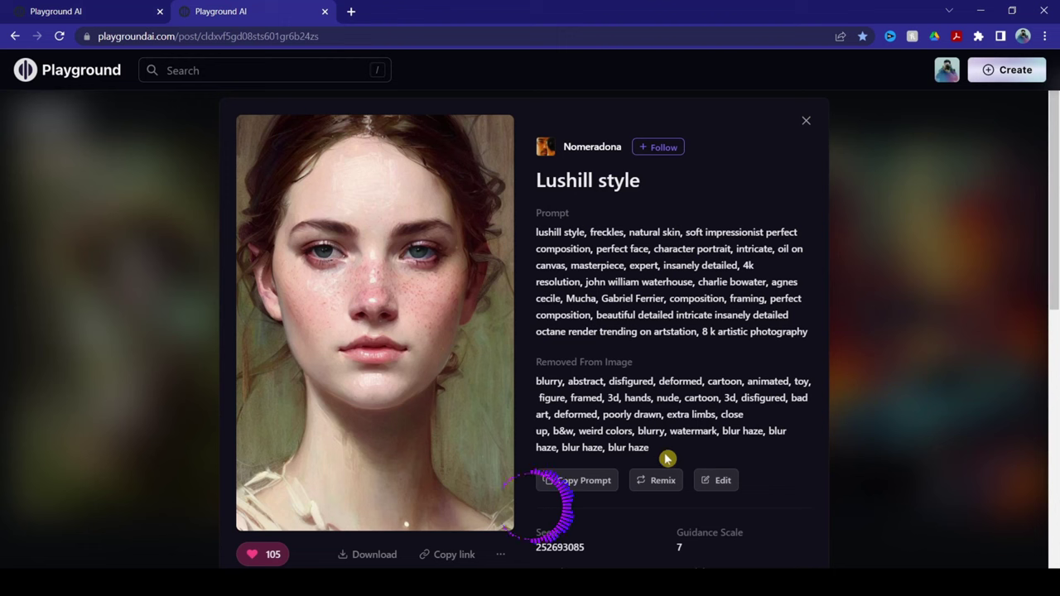
{"action": "left_click_drag", "start_coordinate": [650, 448], "coordinate": [530, 389]}
{"action": "key", "text": "ctrl+c"}
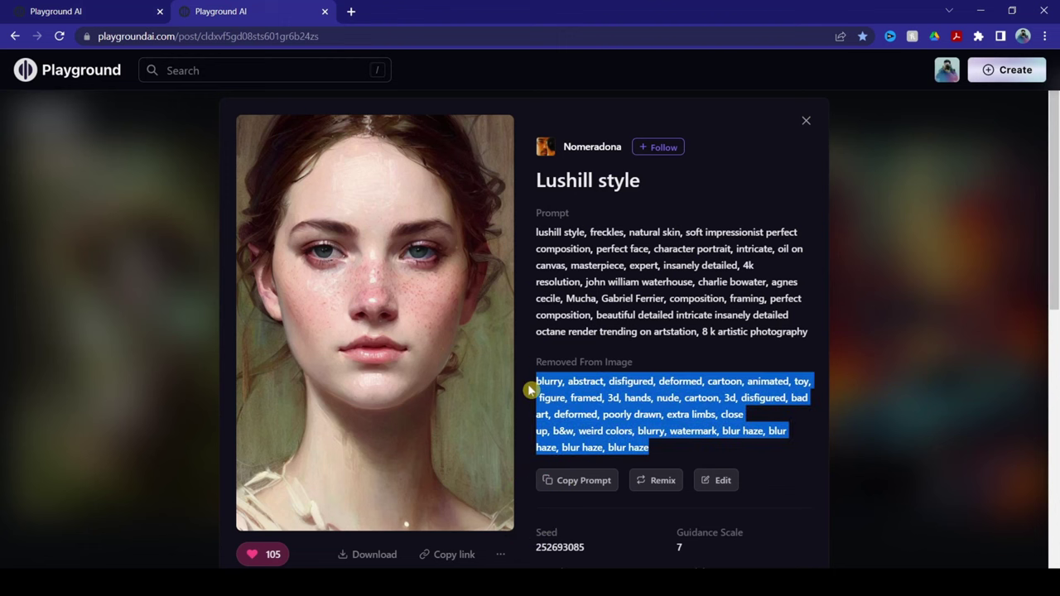
{"action": "left_click", "coordinate": [75, 9]}
{"action": "key", "text": "ctrl+v"}
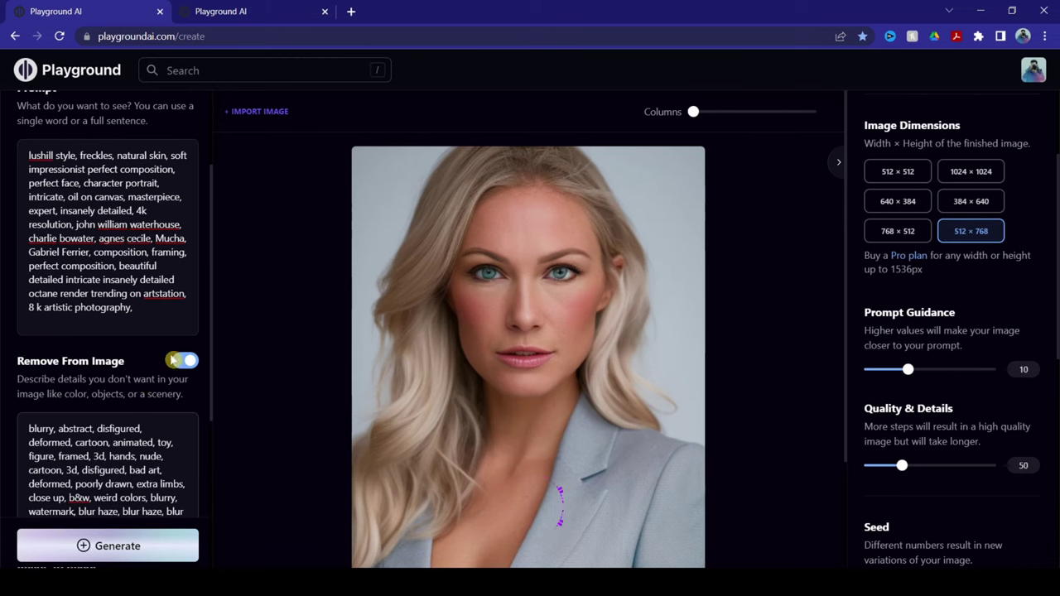
{"action": "scroll", "coordinate": [175, 358], "scroll_direction": "down", "scroll_amount": 3}
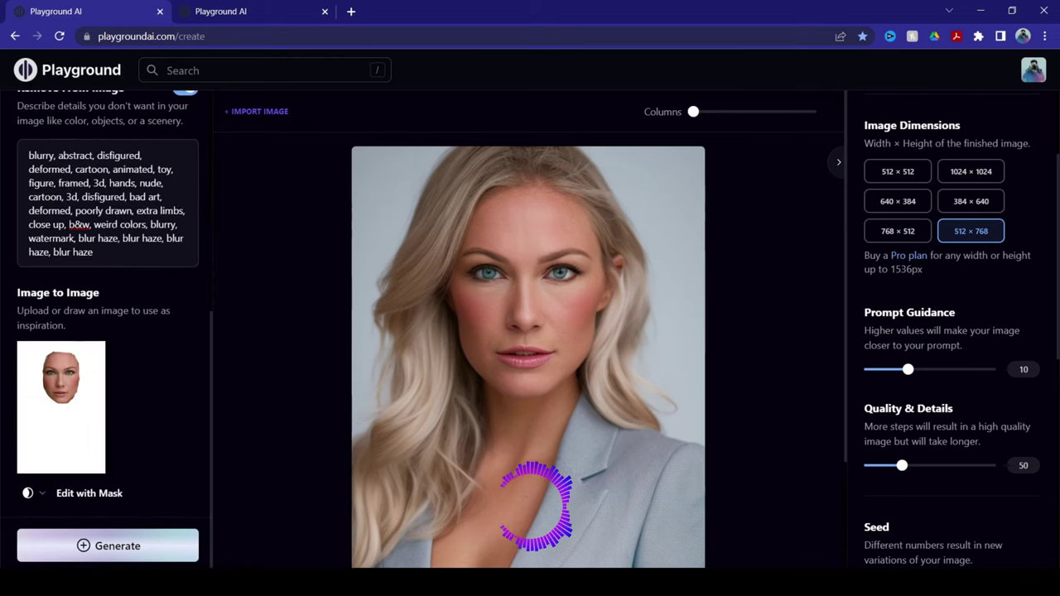
Step: Set Number of Images to 4 and show results in a 3-column grid
{"action": "scroll", "coordinate": [120, 304], "scroll_direction": "up", "scroll_amount": 5}
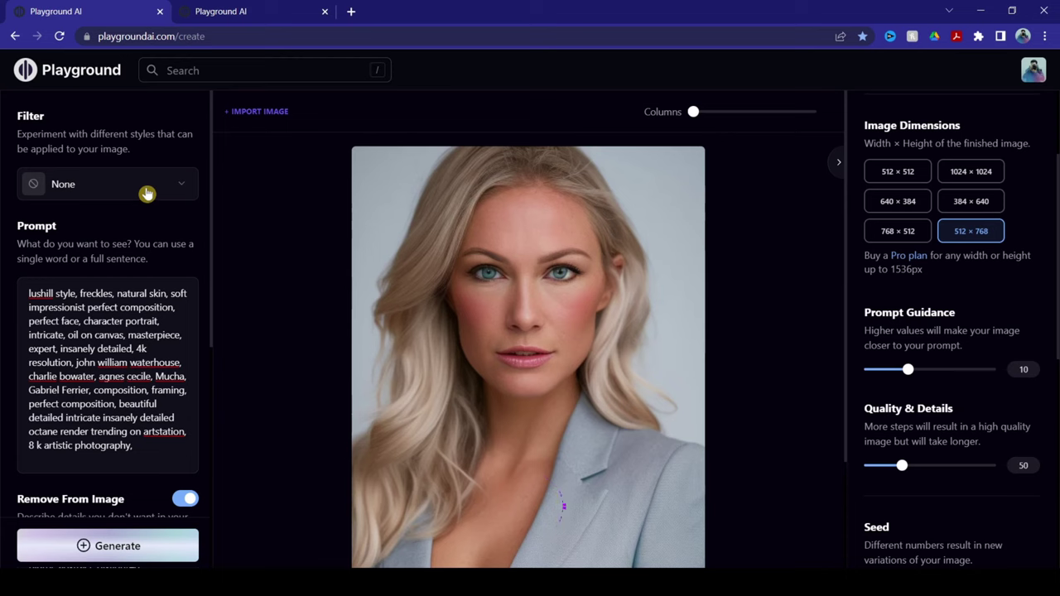
{"action": "scroll", "coordinate": [148, 193], "scroll_direction": "down", "scroll_amount": 5}
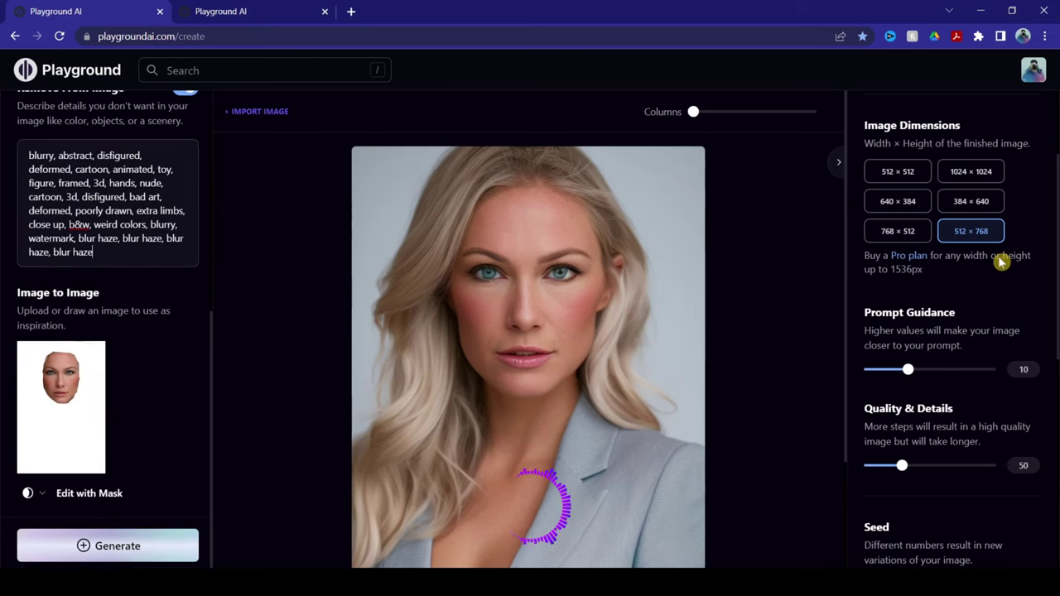
{"action": "scroll", "coordinate": [1012, 255], "scroll_direction": "up", "scroll_amount": 2}
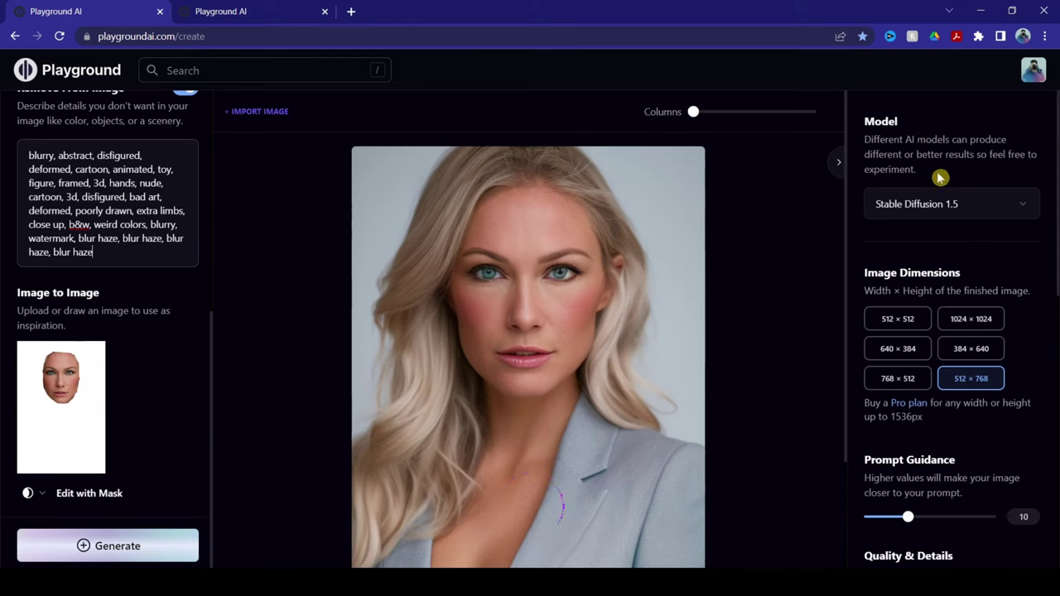
{"action": "scroll", "coordinate": [941, 189], "scroll_direction": "down", "scroll_amount": 2}
{"action": "scroll", "coordinate": [959, 260], "scroll_direction": "down", "scroll_amount": 6}
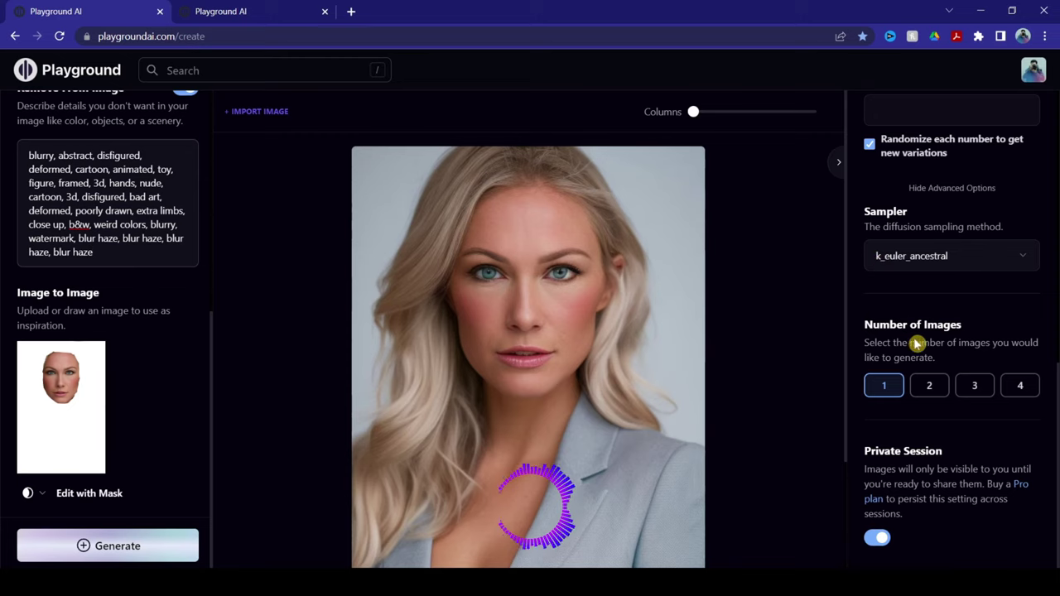
{"action": "left_click", "coordinate": [1028, 390]}
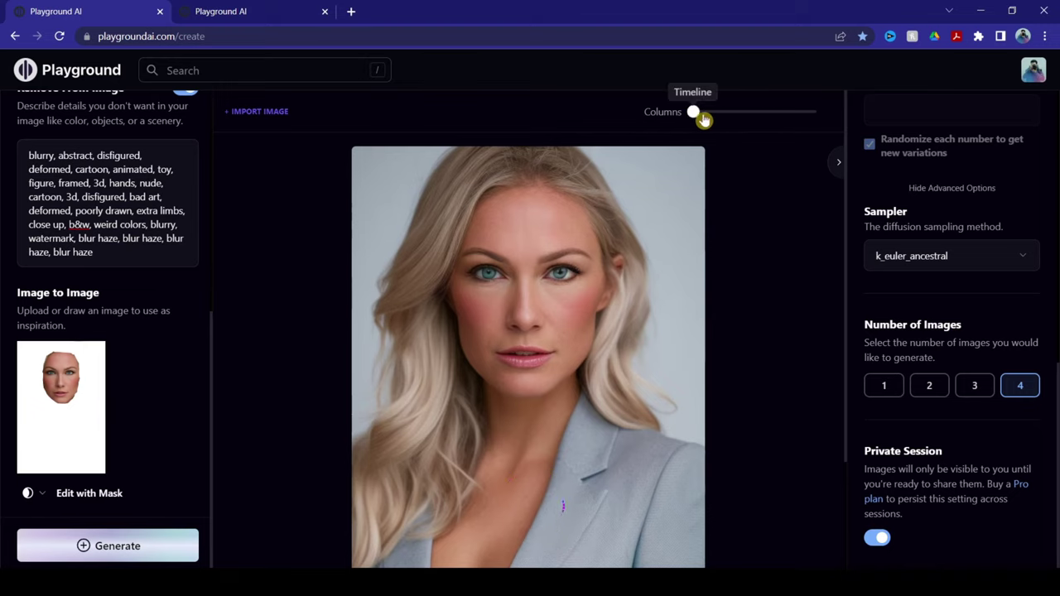
{"action": "left_click_drag", "start_coordinate": [705, 116], "coordinate": [757, 112]}
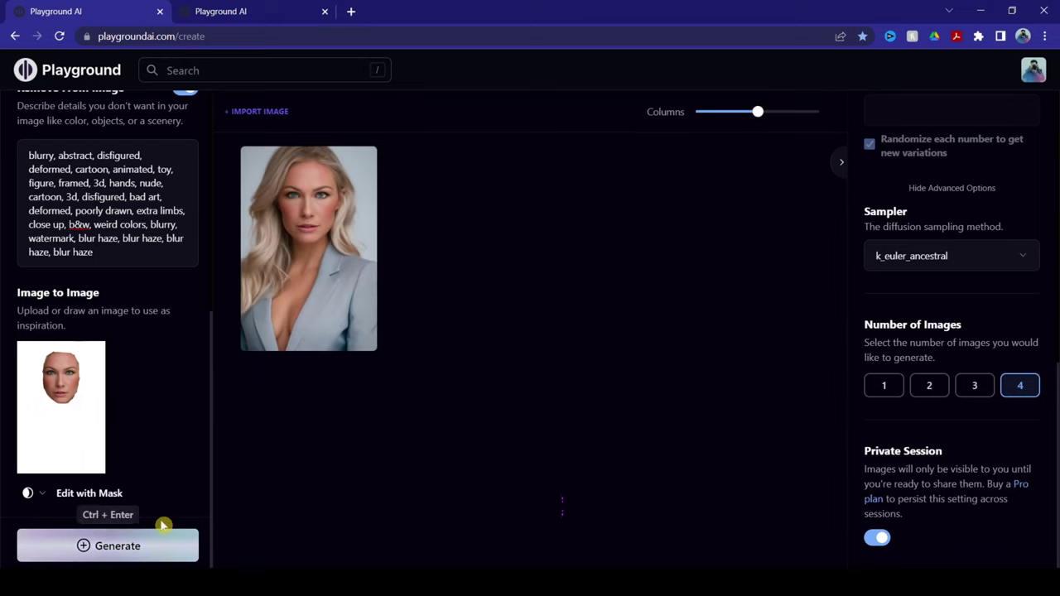
Step: Generate new portraits from the masked face and set the Columns slider to 2
{"action": "scroll", "coordinate": [161, 431], "scroll_direction": "up", "scroll_amount": 4}
{"action": "scroll", "coordinate": [173, 365], "scroll_direction": "down", "scroll_amount": 4}
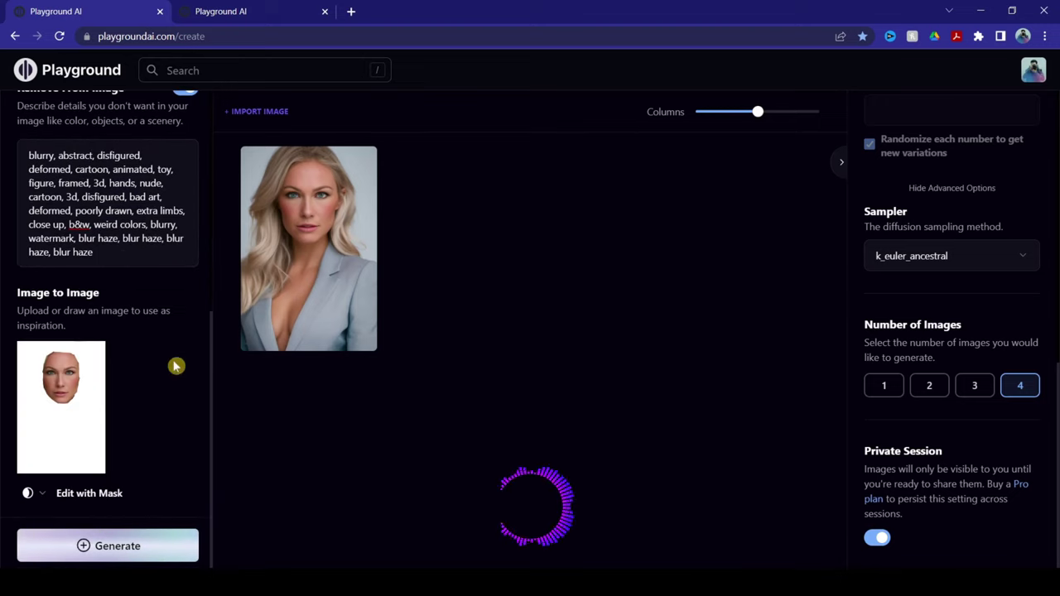
{"action": "left_click", "coordinate": [144, 556]}
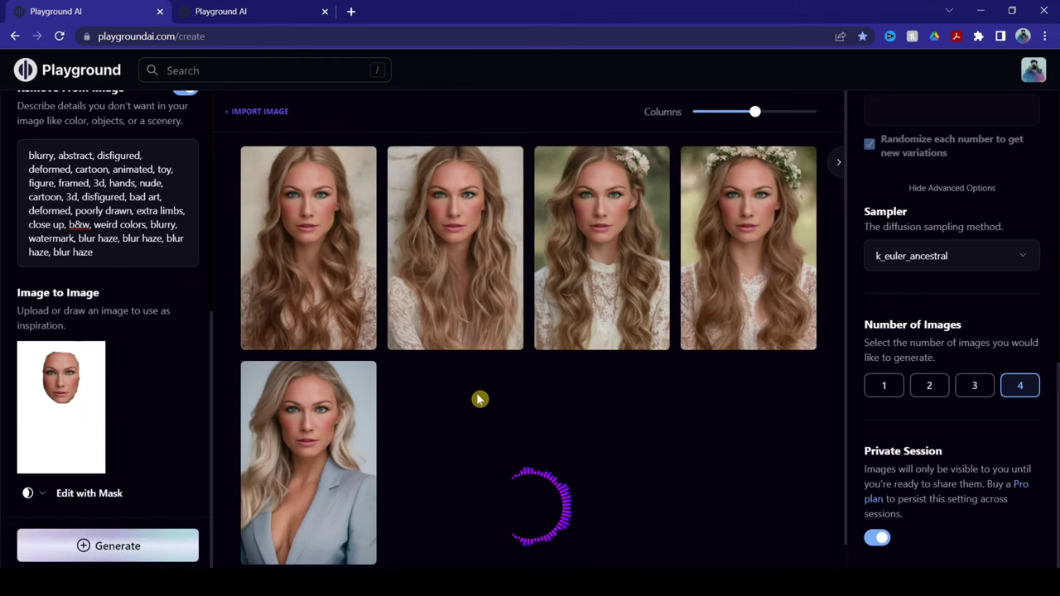
{"action": "left_click_drag", "start_coordinate": [754, 115], "coordinate": [725, 114]}
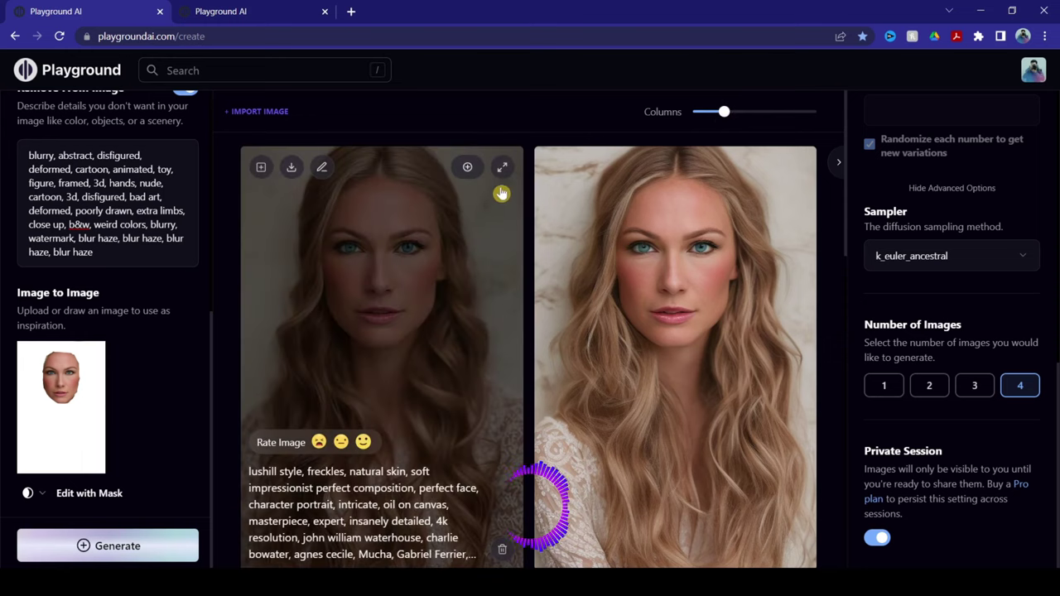
Step: Inspect each of the four new portraits enlarged, including the two flower-crown ones
{"action": "left_click", "coordinate": [502, 166]}
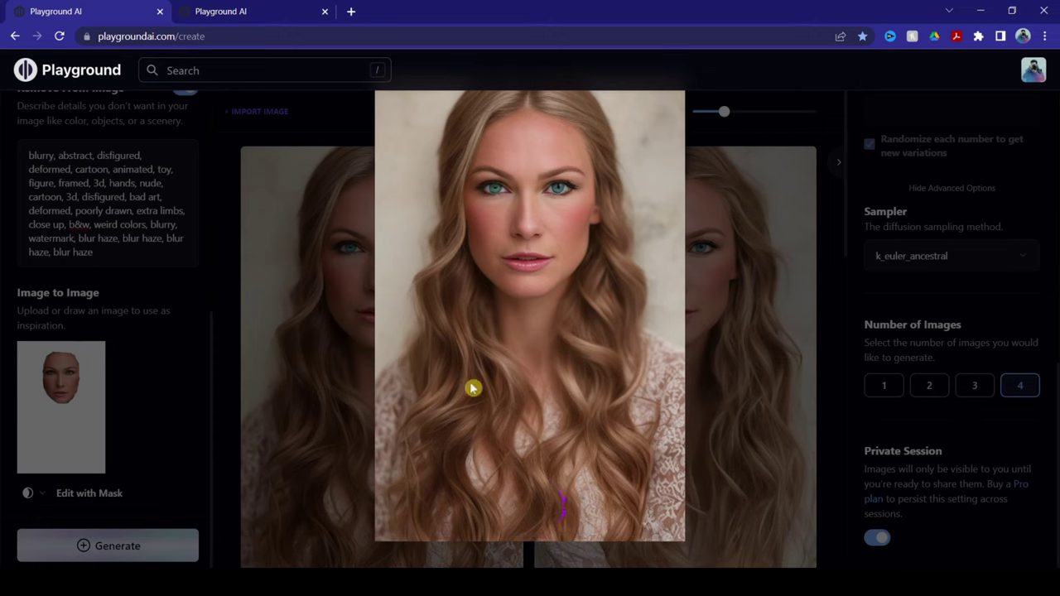
{"action": "left_click", "coordinate": [755, 286]}
{"action": "mouse_move", "coordinate": [433, 259]}
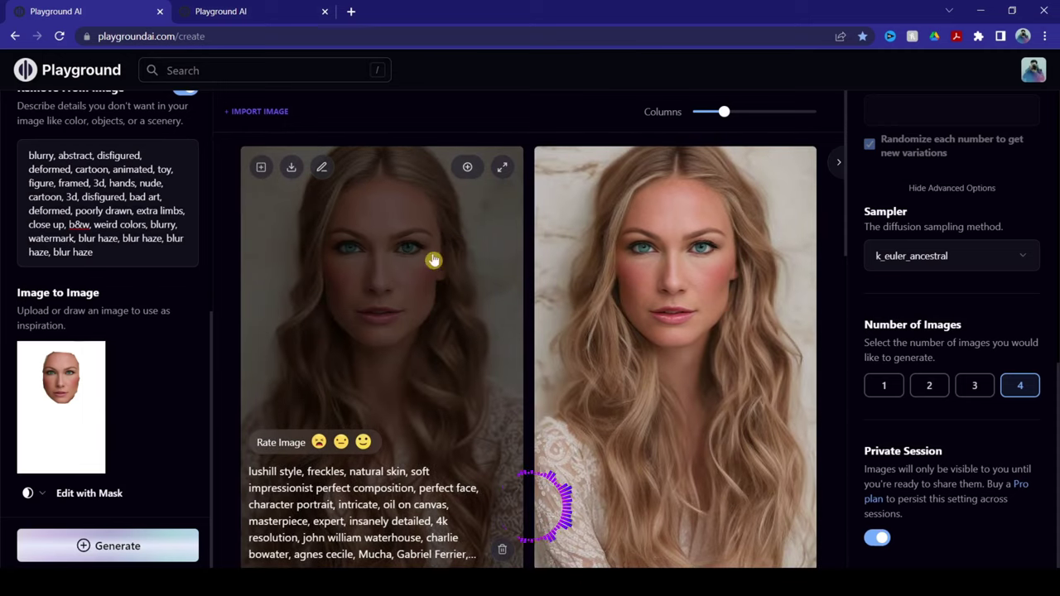
{"action": "mouse_move", "coordinate": [736, 213]}
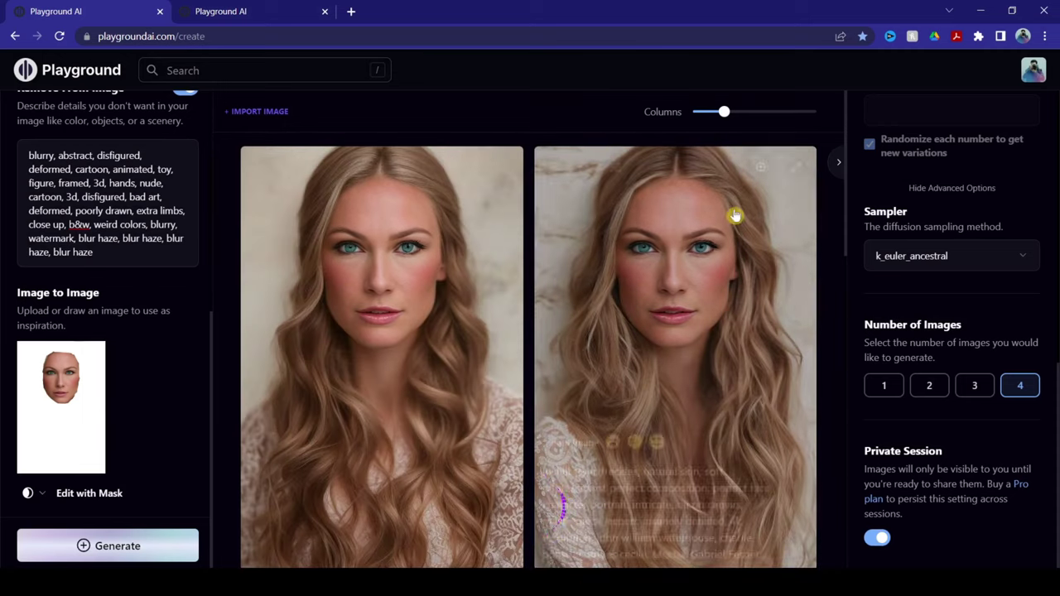
{"action": "left_click", "coordinate": [797, 170]}
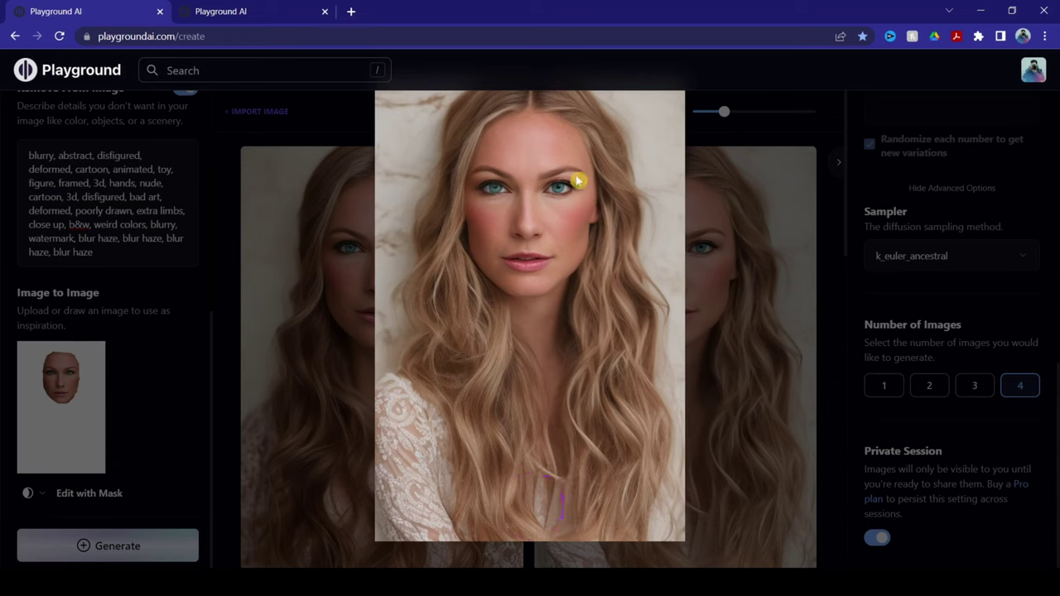
{"action": "left_click", "coordinate": [758, 387]}
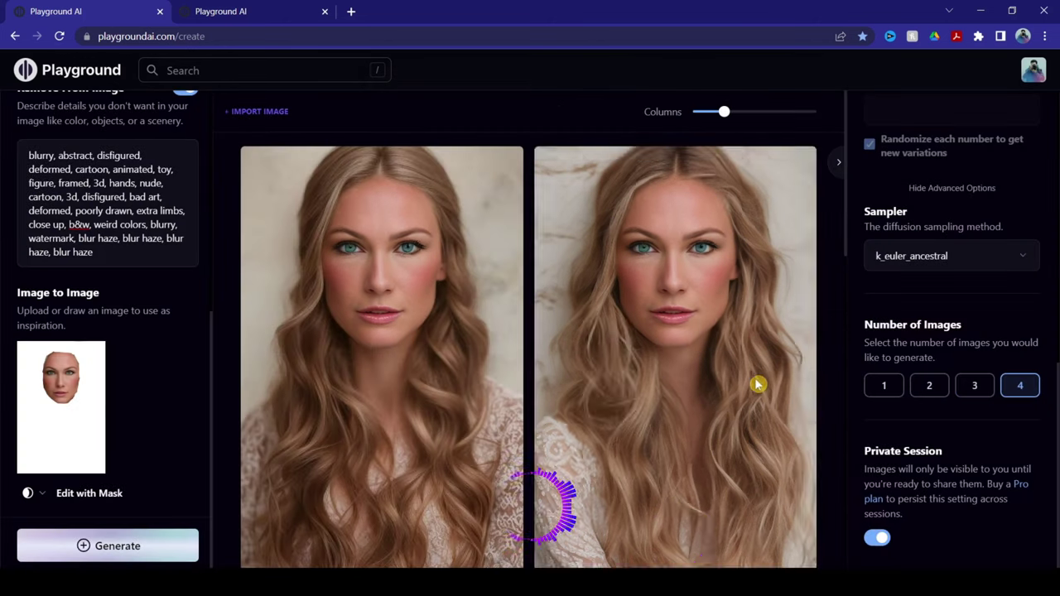
{"action": "scroll", "coordinate": [232, 262], "scroll_direction": "down", "scroll_amount": 10}
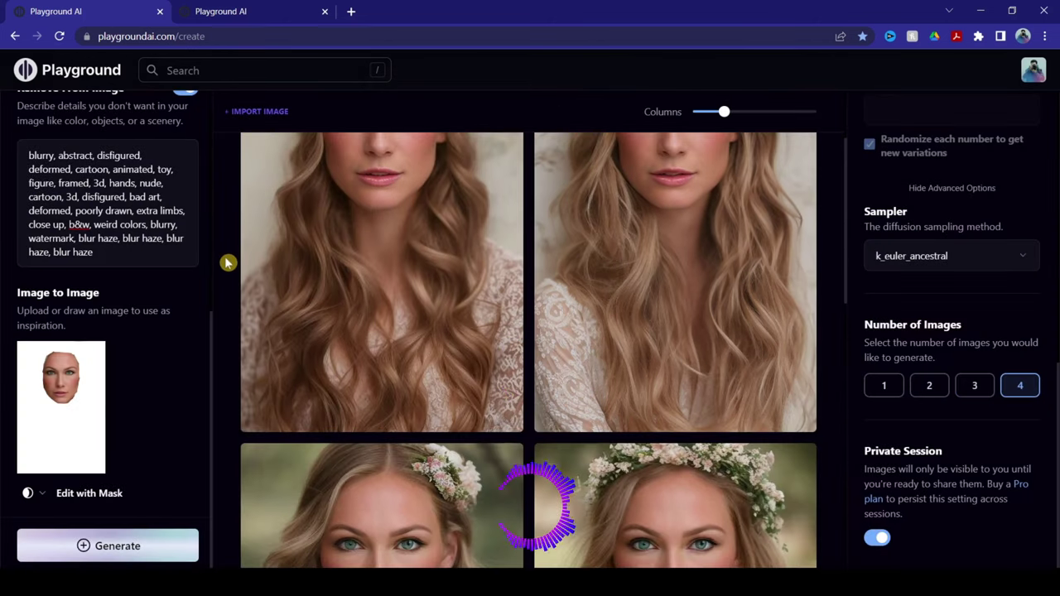
{"action": "scroll", "coordinate": [224, 266], "scroll_direction": "up", "scroll_amount": 6}
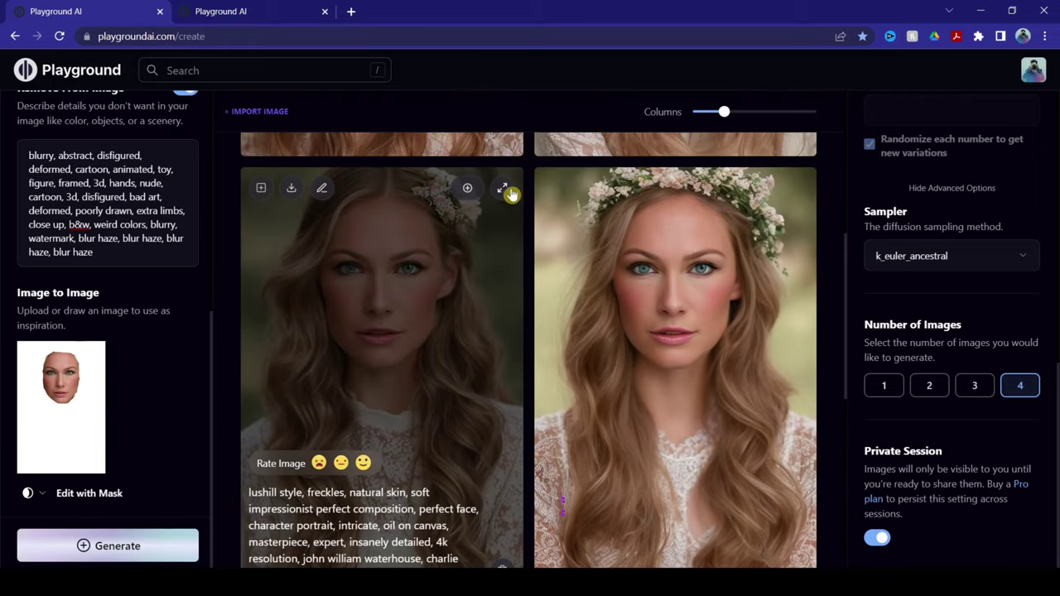
{"action": "left_click", "coordinate": [502, 188]}
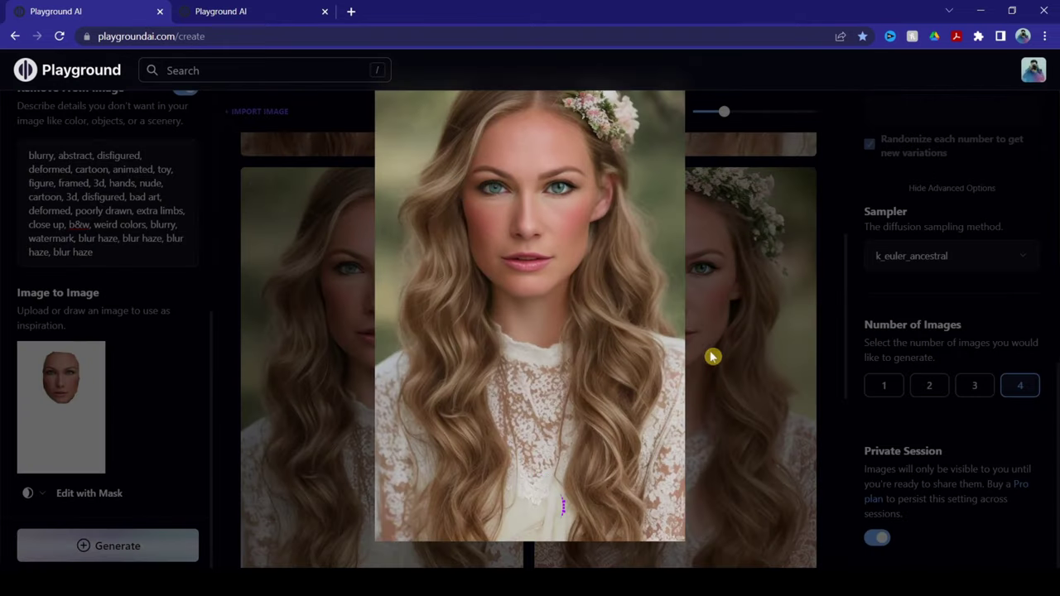
{"action": "left_click", "coordinate": [754, 329]}
{"action": "left_click", "coordinate": [797, 189]}
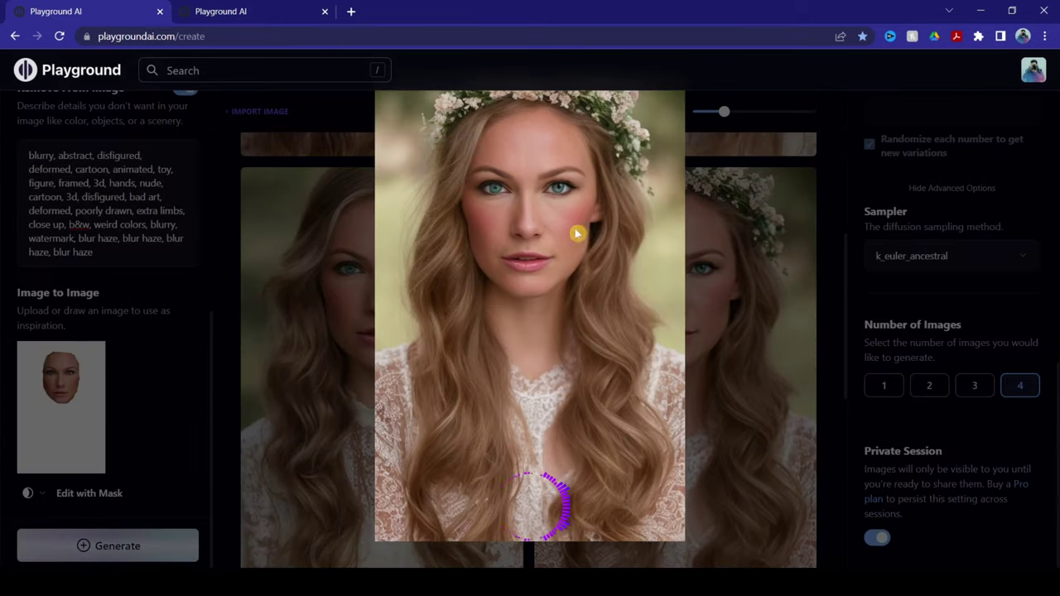
{"action": "left_click", "coordinate": [737, 357]}
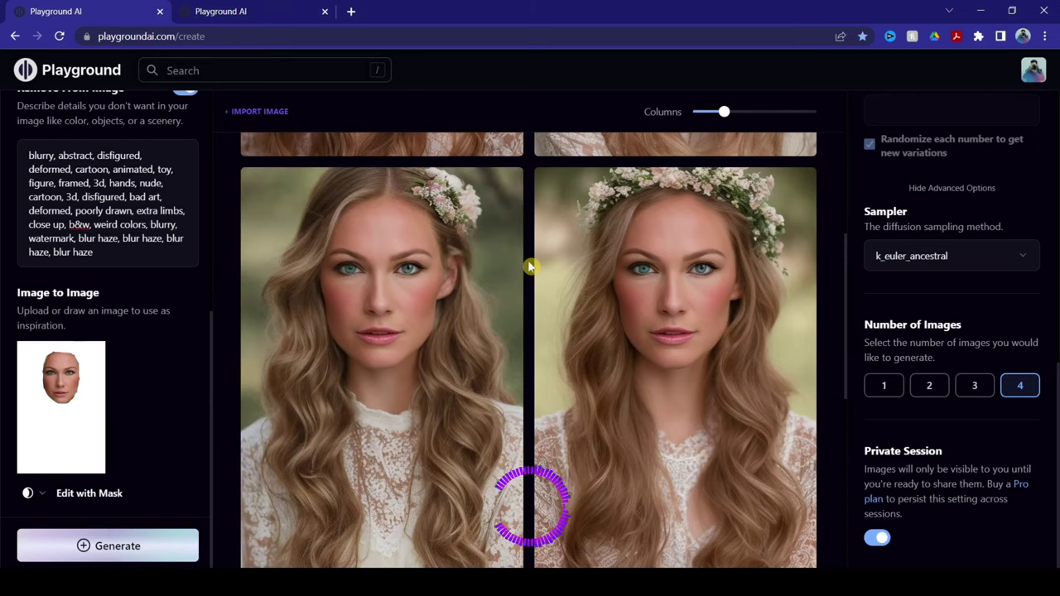
{"action": "scroll", "coordinate": [531, 267], "scroll_direction": "up", "scroll_amount": 3}
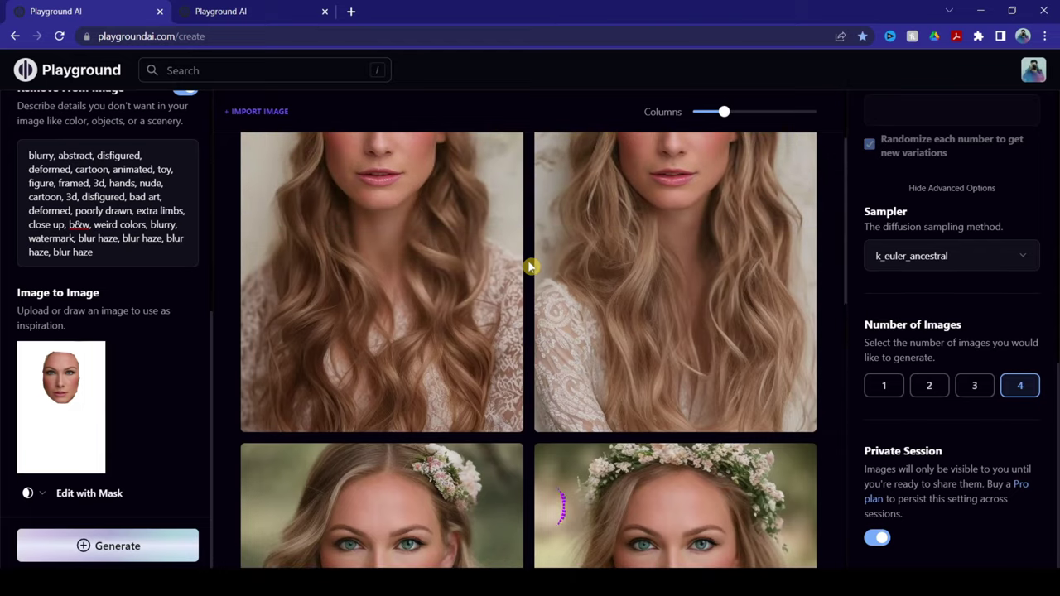
{"action": "scroll", "coordinate": [531, 266], "scroll_direction": "up", "scroll_amount": 2}
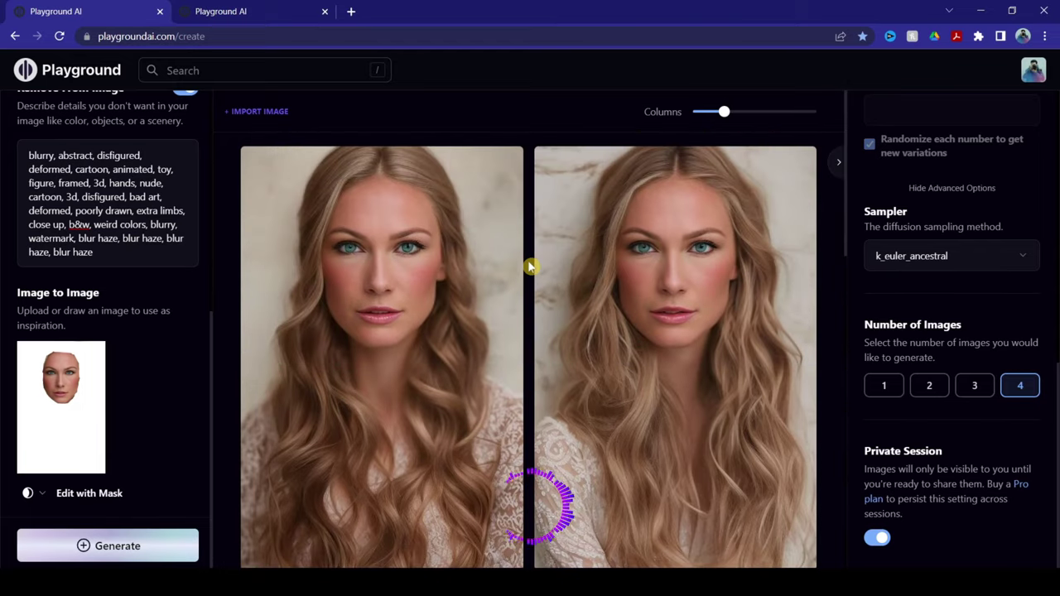
{"action": "scroll", "coordinate": [200, 314], "scroll_direction": "up", "scroll_amount": 5}
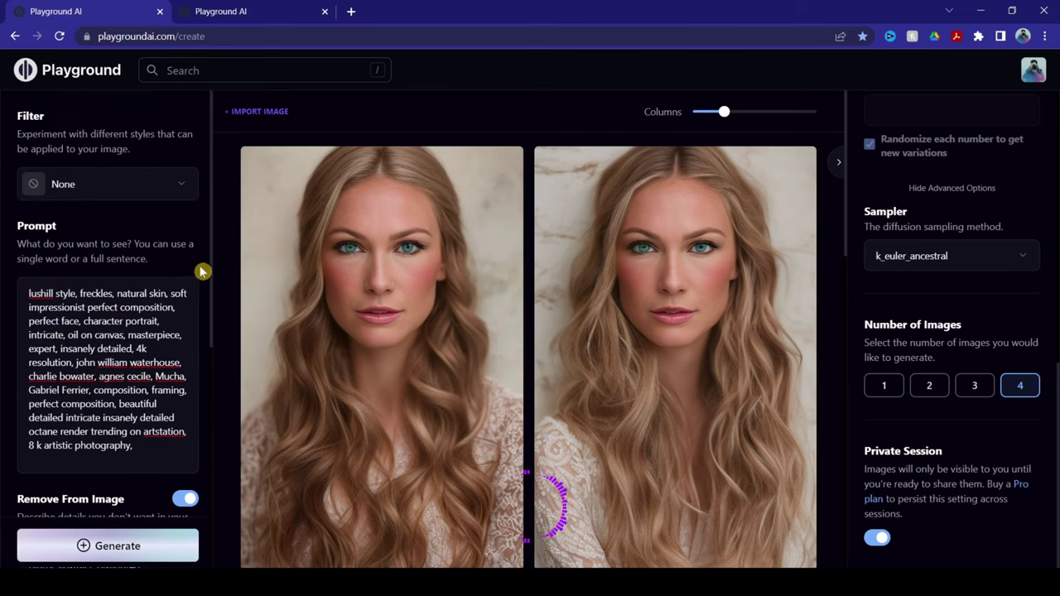
Step: Bring the Downloads folder forward and scroll through the downloaded portraits
{"action": "key", "text": "alt+Tab"}
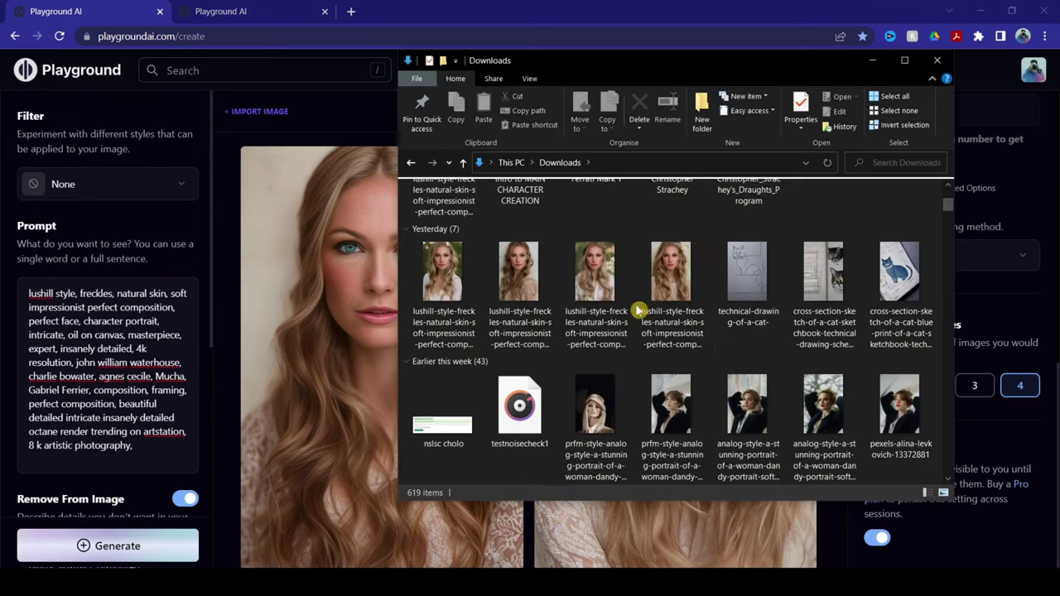
{"action": "scroll", "coordinate": [667, 310], "scroll_direction": "down", "scroll_amount": 2}
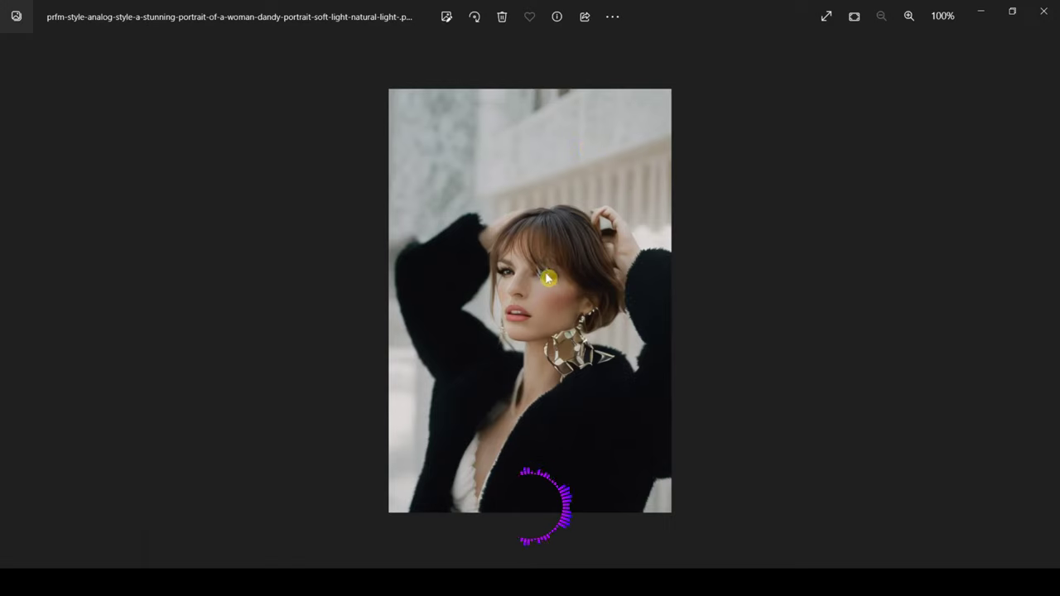
Step: Zoom in and out on the black-top portrait, then close Photos
{"action": "scroll", "coordinate": [548, 280], "scroll_direction": "up", "scroll_amount": 8}
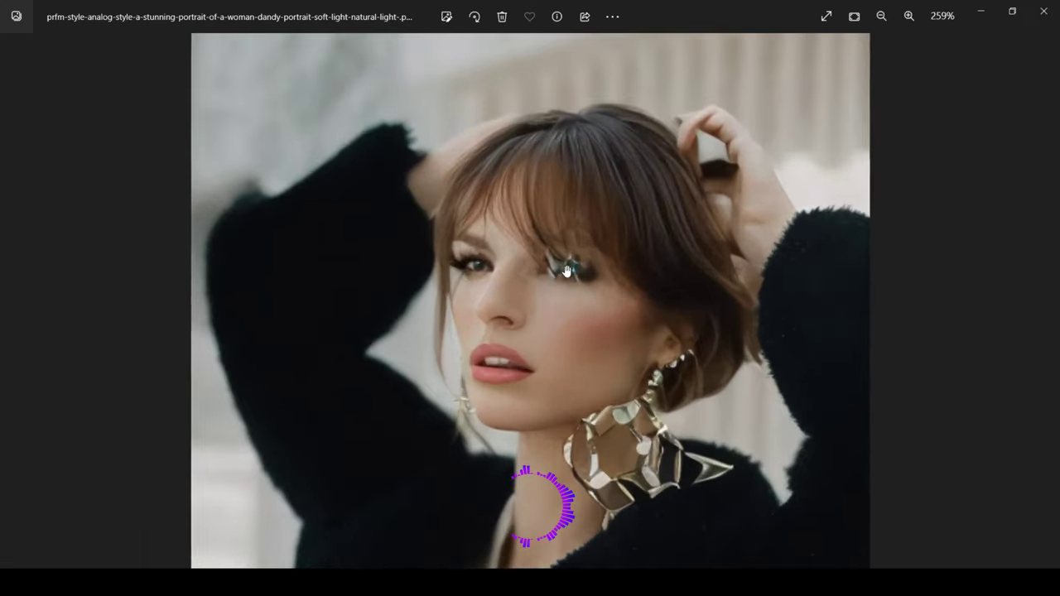
{"action": "scroll", "coordinate": [572, 268], "scroll_direction": "up", "scroll_amount": 1}
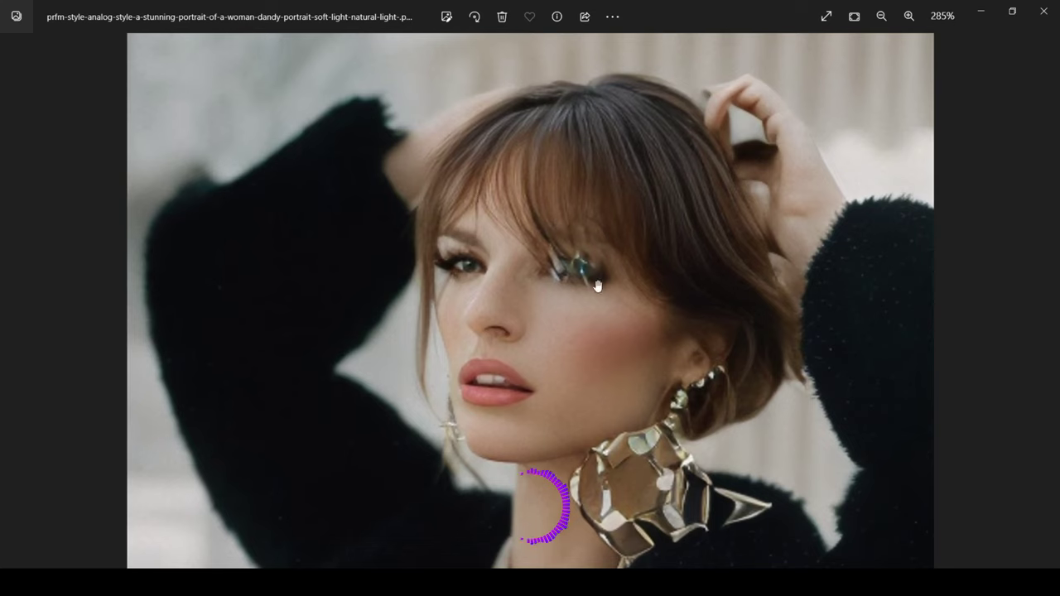
{"action": "scroll", "coordinate": [556, 286], "scroll_direction": "down", "scroll_amount": 9}
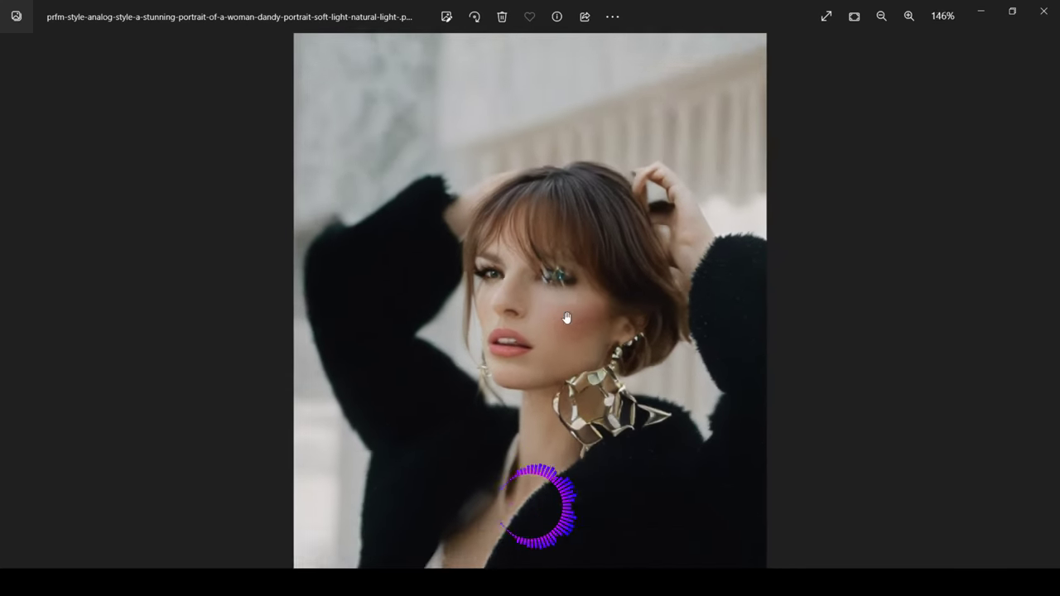
{"action": "scroll", "coordinate": [583, 330], "scroll_direction": "up", "scroll_amount": 5}
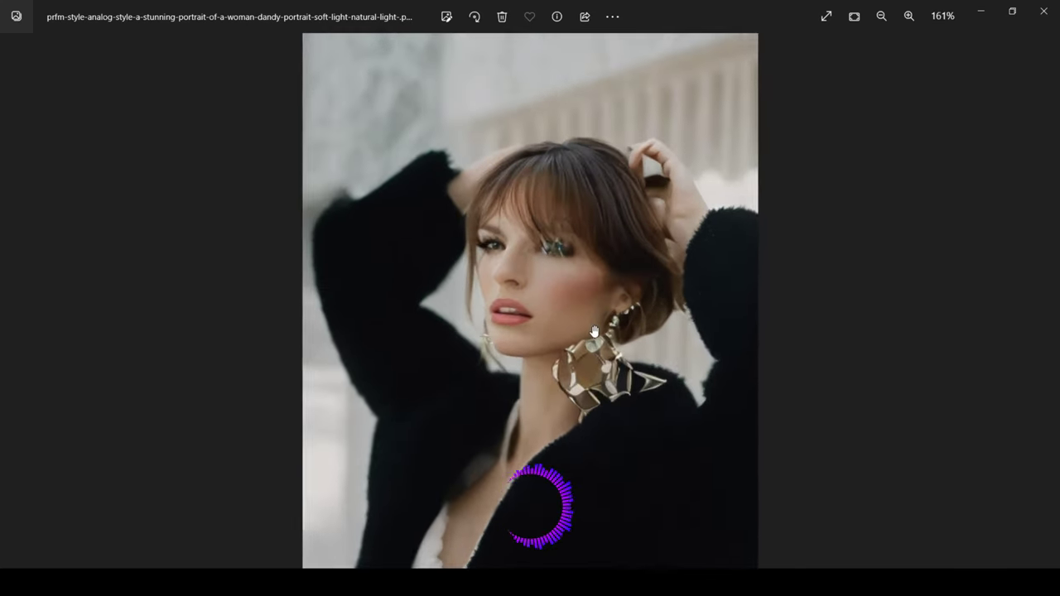
{"action": "scroll", "coordinate": [456, 250], "scroll_direction": "down", "scroll_amount": 5}
{"action": "scroll", "coordinate": [646, 240], "scroll_direction": "up", "scroll_amount": 4}
{"action": "scroll", "coordinate": [651, 218], "scroll_direction": "up", "scroll_amount": 3}
{"action": "scroll", "coordinate": [586, 301], "scroll_direction": "down", "scroll_amount": 6}
{"action": "scroll", "coordinate": [586, 300], "scroll_direction": "down", "scroll_amount": 2}
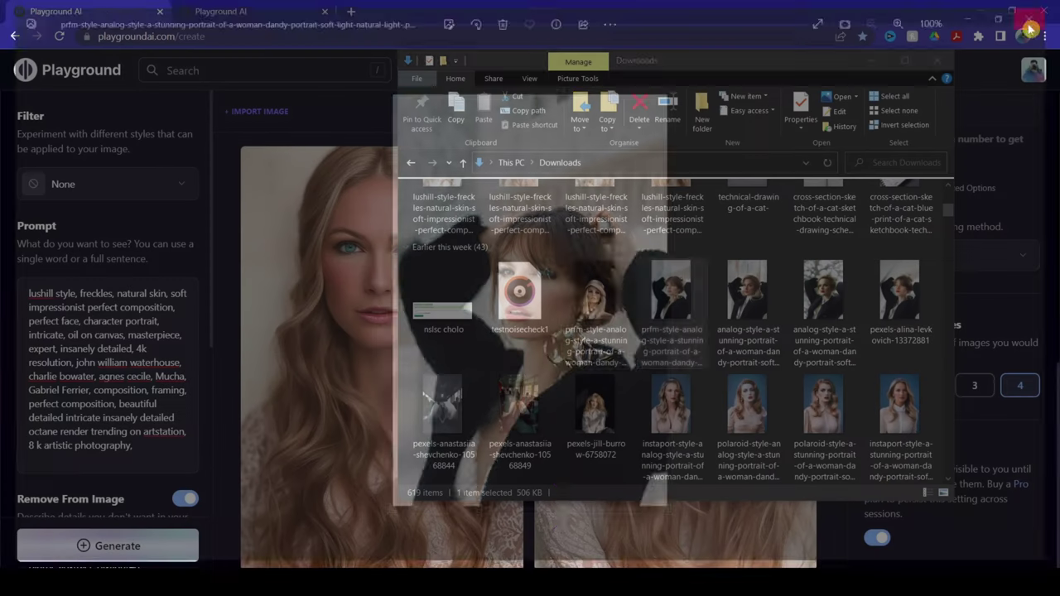
{"action": "left_click", "coordinate": [1044, 10]}
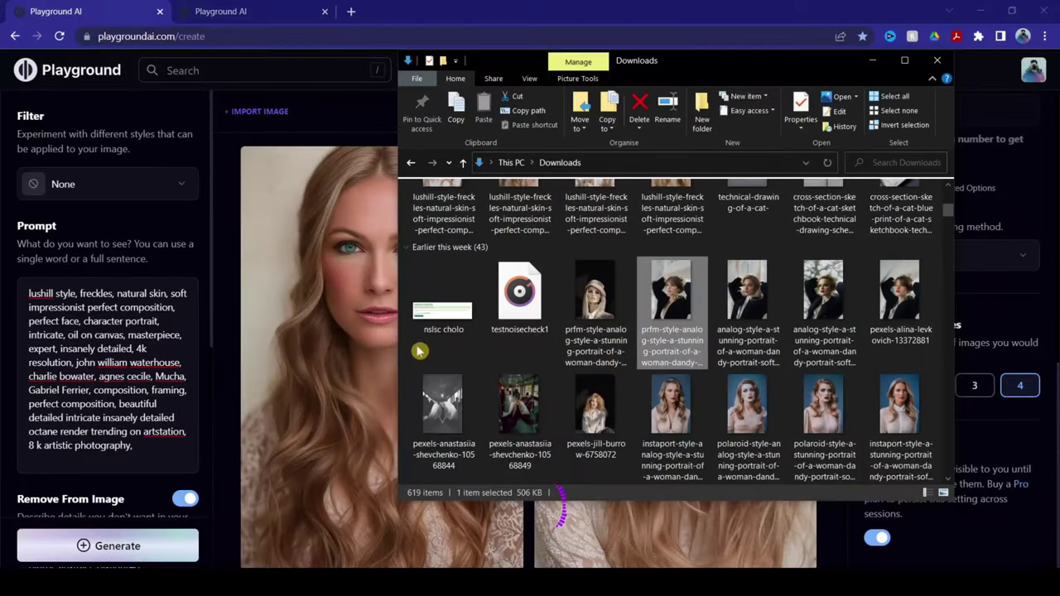
Step: Minimize File Explorer and close the extra Playground AI profile-page tab
{"action": "left_click", "coordinate": [872, 59]}
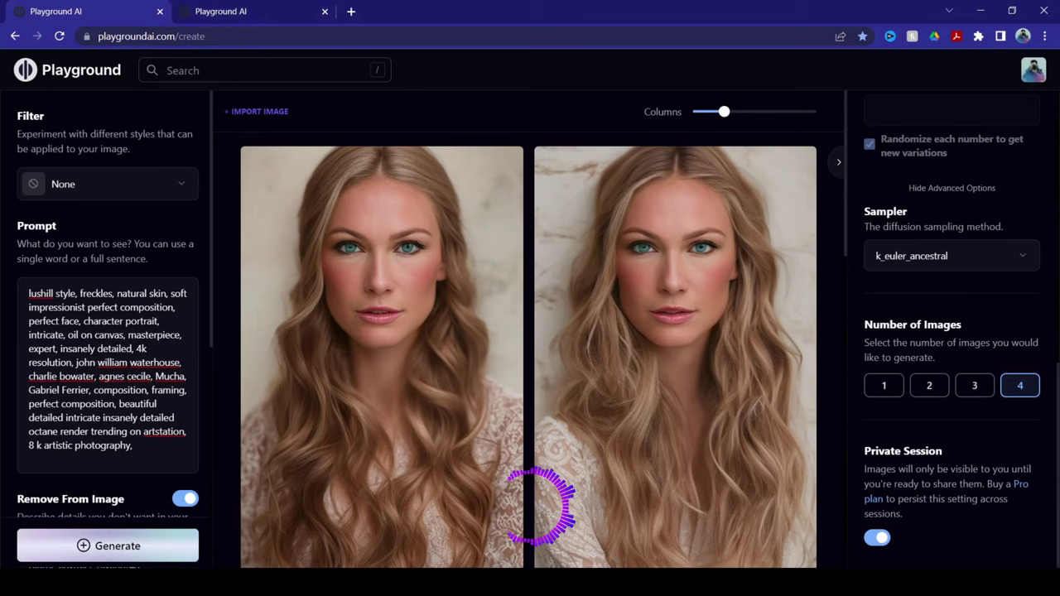
{"action": "left_click", "coordinate": [258, 6]}
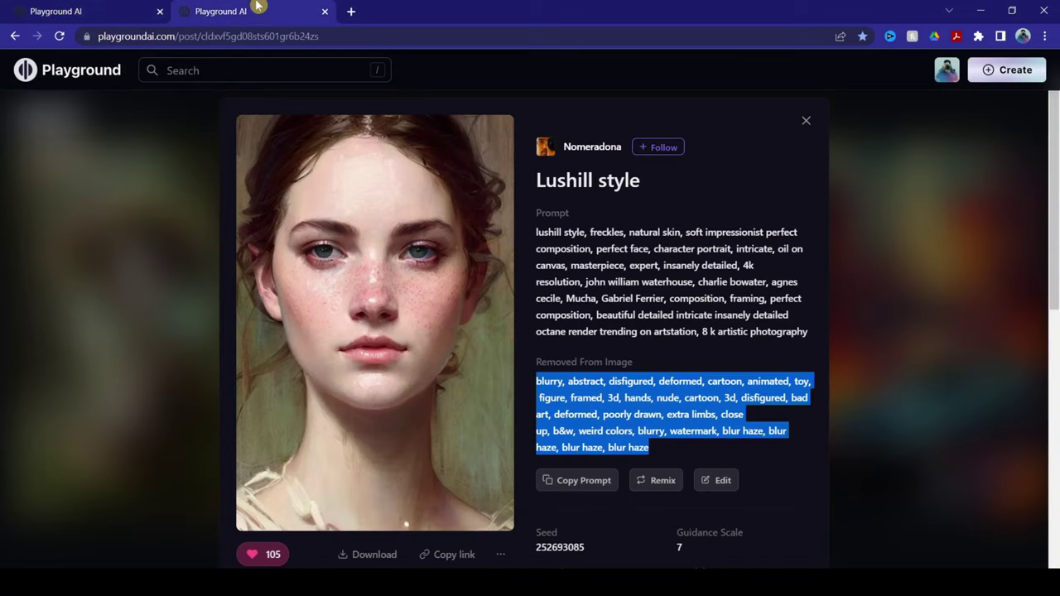
{"action": "left_click", "coordinate": [747, 176]}
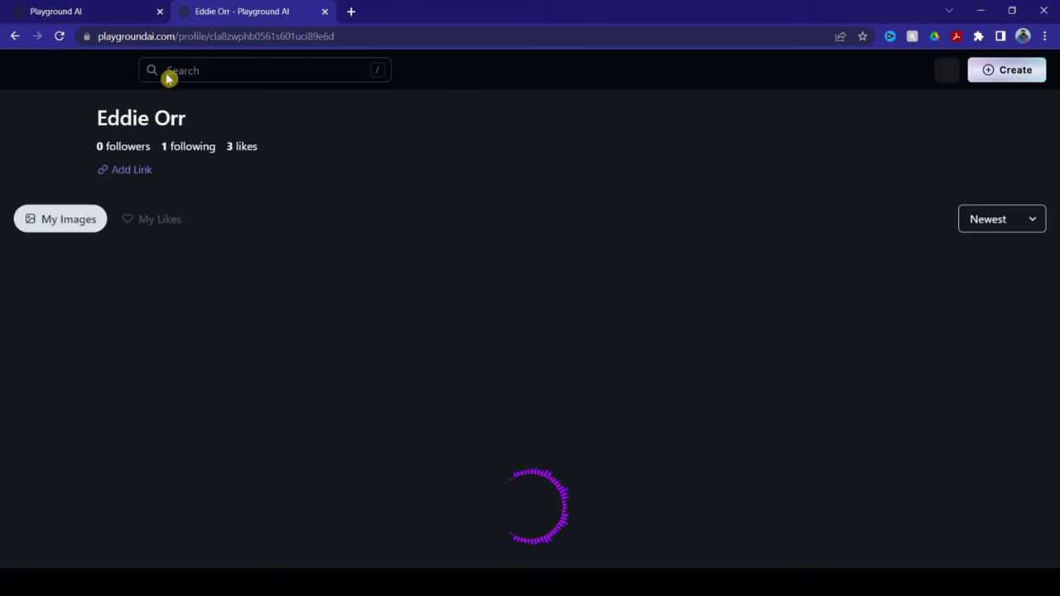
{"action": "left_click", "coordinate": [327, 12]}
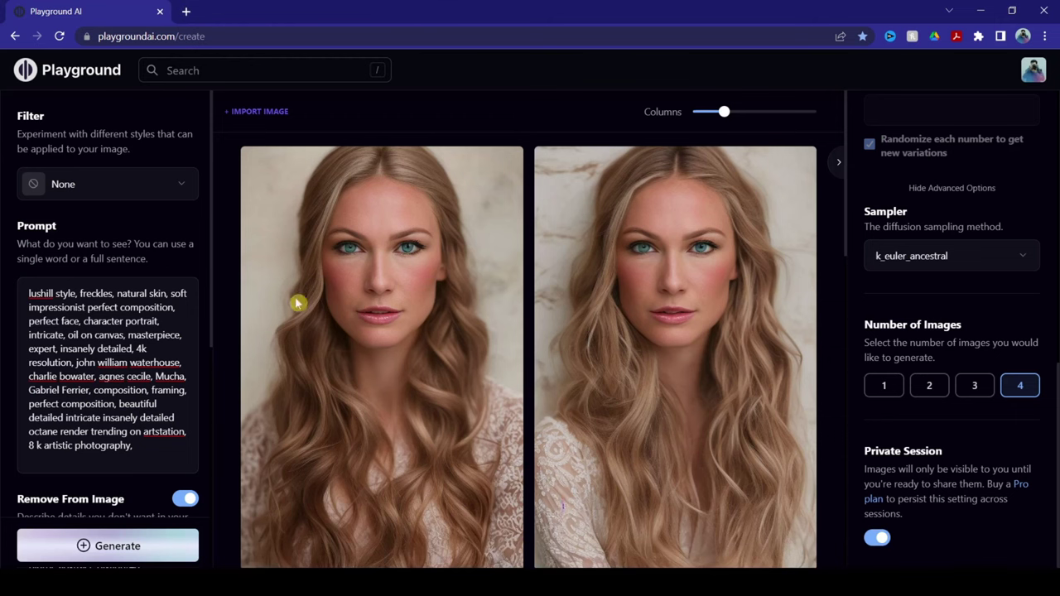
Step: Preview the lower-left portrait, then download it and the right portrait
{"action": "scroll", "coordinate": [394, 270], "scroll_direction": "down", "scroll_amount": 3}
{"action": "scroll", "coordinate": [432, 333], "scroll_direction": "up", "scroll_amount": 2}
{"action": "scroll", "coordinate": [434, 335], "scroll_direction": "down", "scroll_amount": 3}
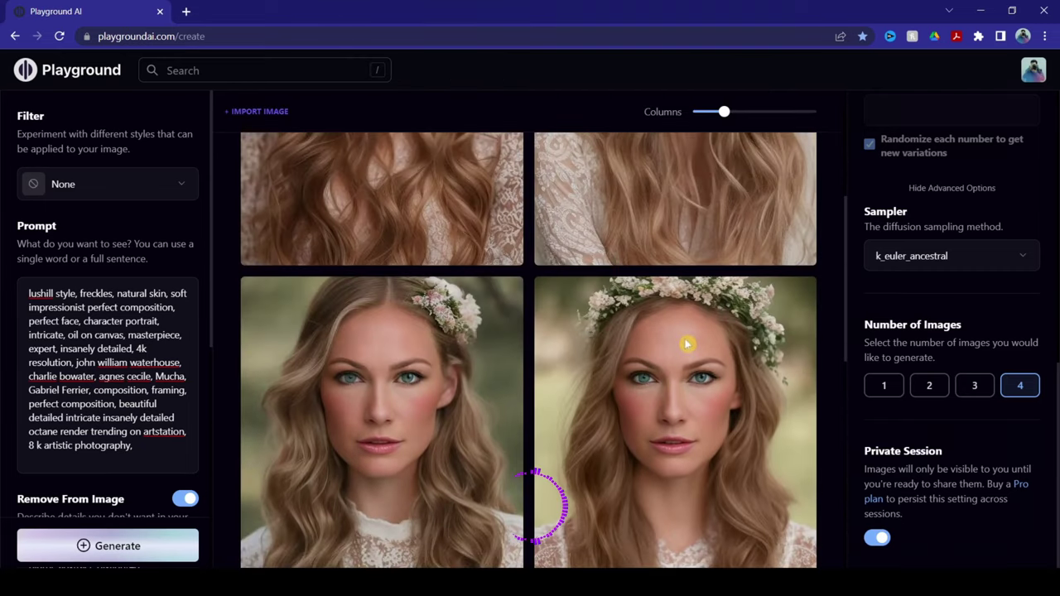
{"action": "scroll", "coordinate": [204, 277], "scroll_direction": "down", "scroll_amount": 5}
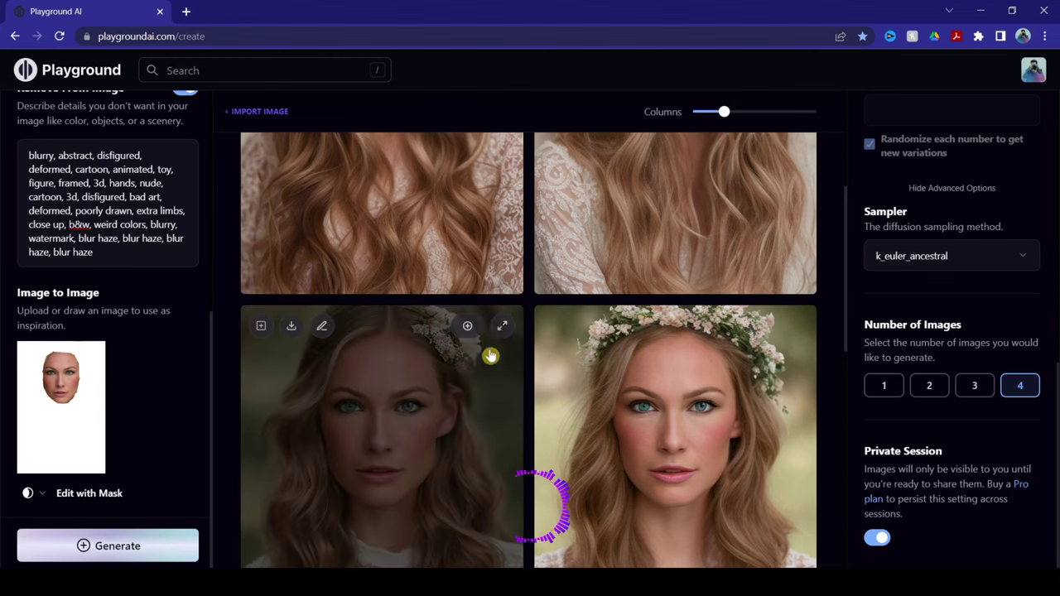
{"action": "scroll", "coordinate": [504, 348], "scroll_direction": "up", "scroll_amount": 1}
{"action": "left_click", "coordinate": [502, 396]}
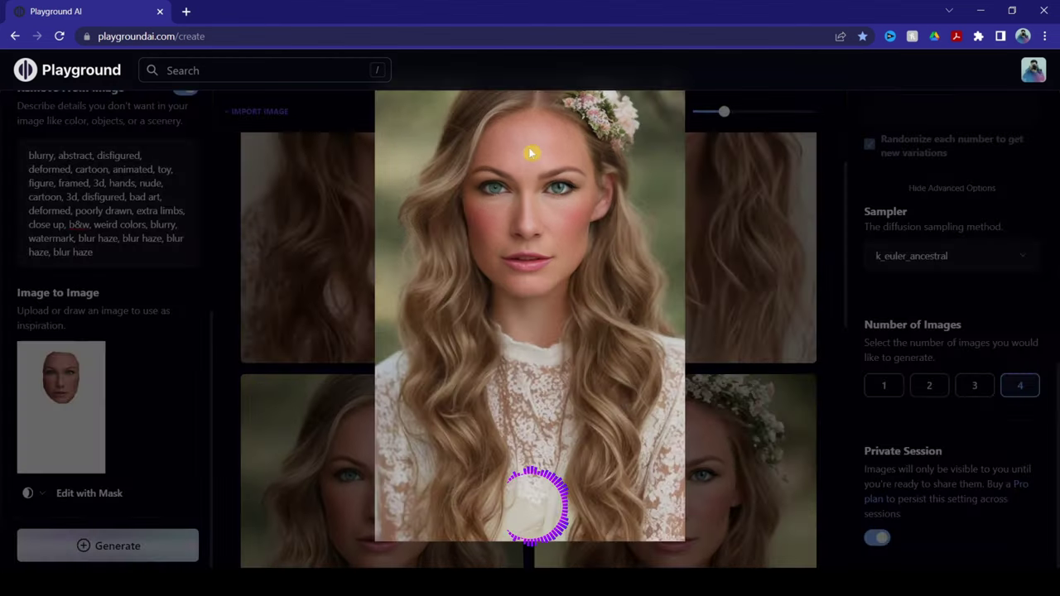
{"action": "left_click", "coordinate": [320, 364]}
{"action": "left_click", "coordinate": [289, 404]}
{"action": "scroll", "coordinate": [290, 403], "scroll_direction": "up", "scroll_amount": 2}
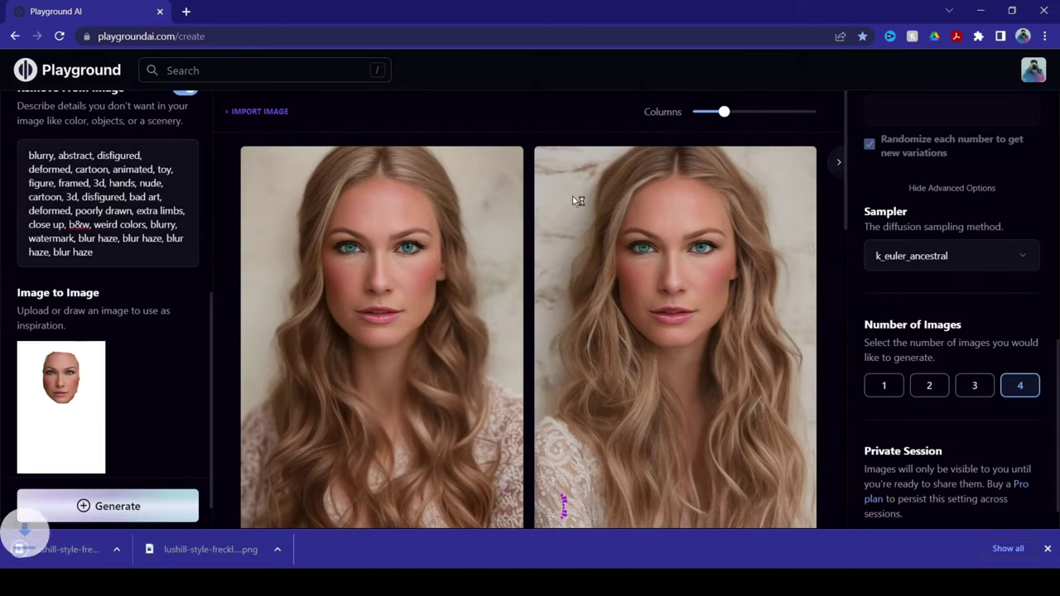
{"action": "left_click", "coordinate": [585, 165]}
{"action": "left_click", "coordinate": [1047, 549]}
Step: Re-check the right flower-crown and left portraits in the enlarged view
{"action": "scroll", "coordinate": [626, 282], "scroll_direction": "down", "scroll_amount": 4}
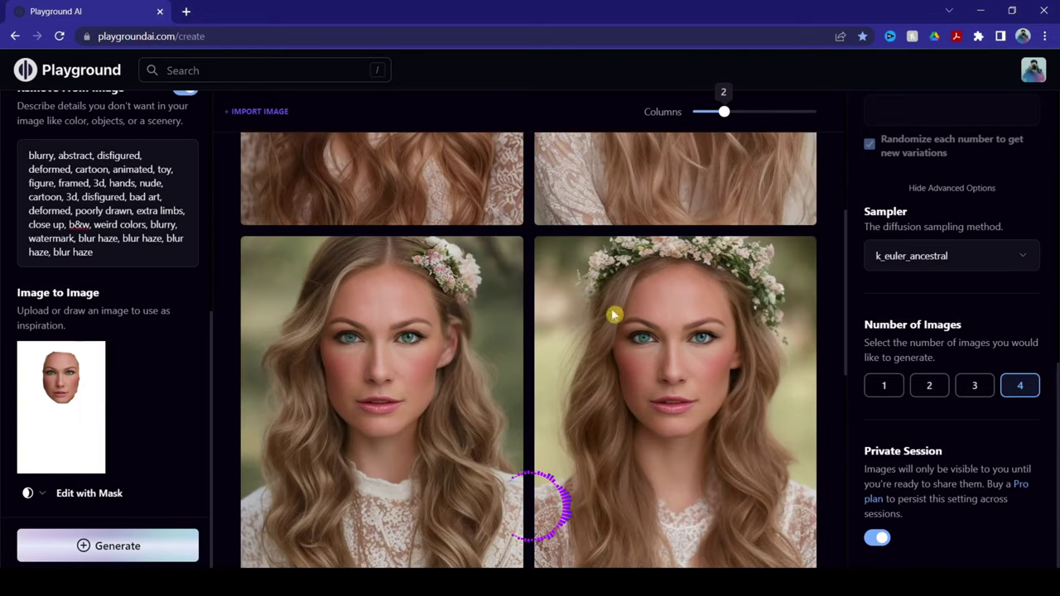
{"action": "mouse_move", "coordinate": [573, 358]}
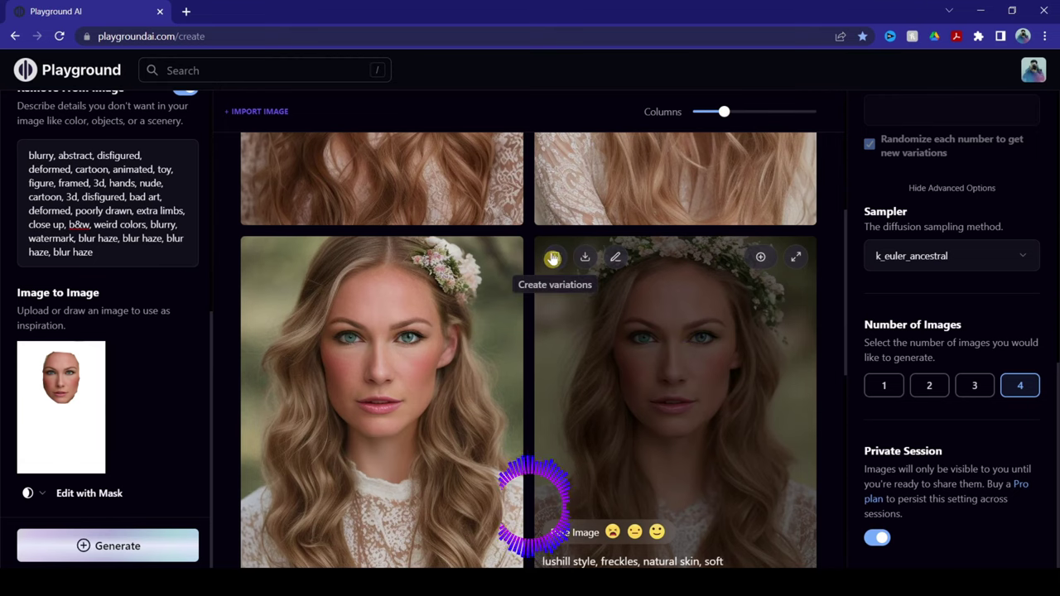
{"action": "left_click", "coordinate": [799, 256]}
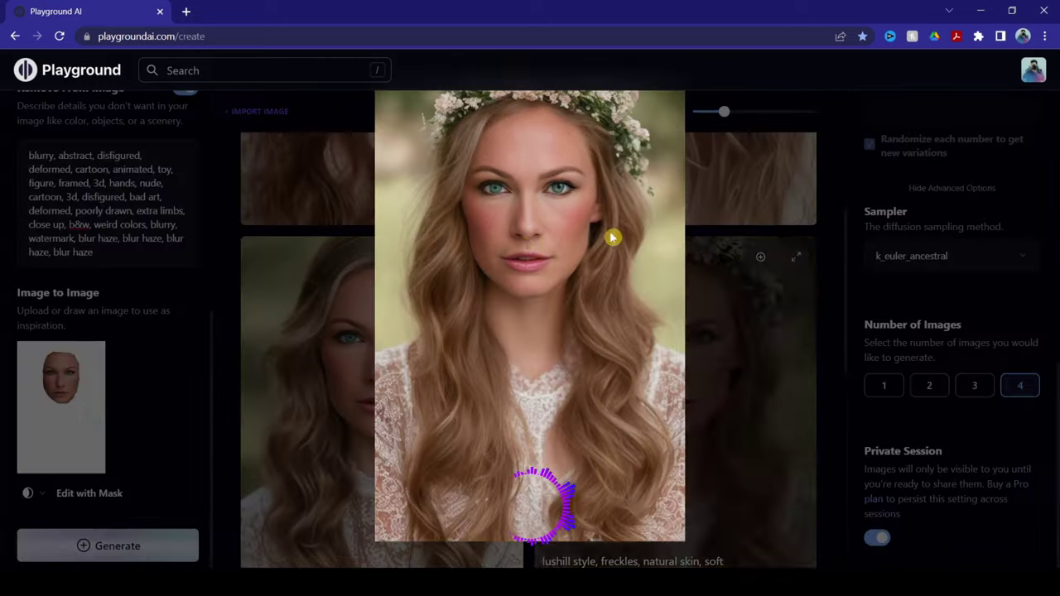
{"action": "left_click", "coordinate": [315, 331]}
{"action": "left_click", "coordinate": [503, 257]}
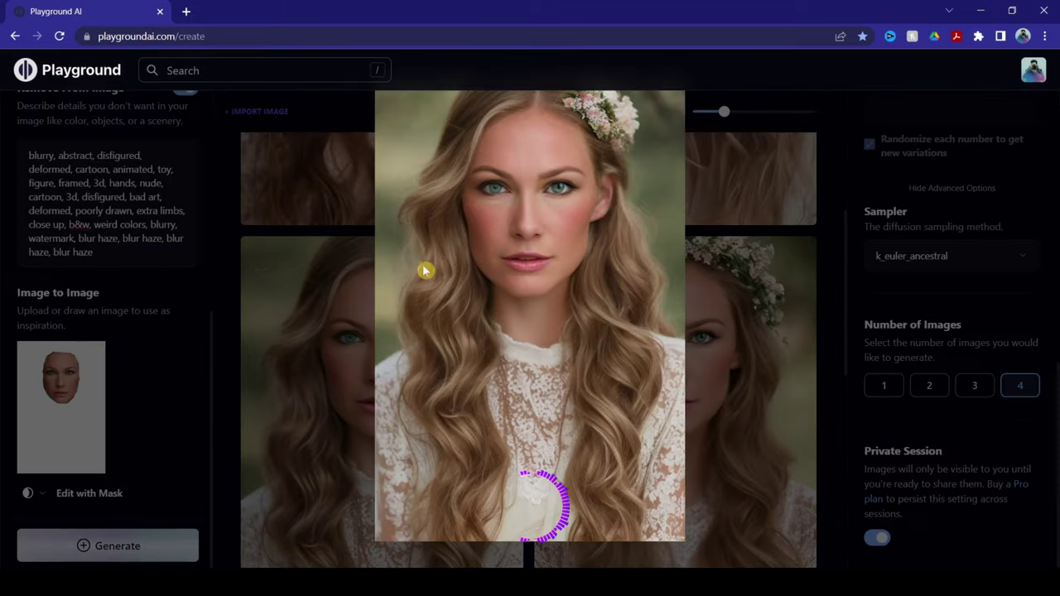
{"action": "left_click", "coordinate": [328, 346]}
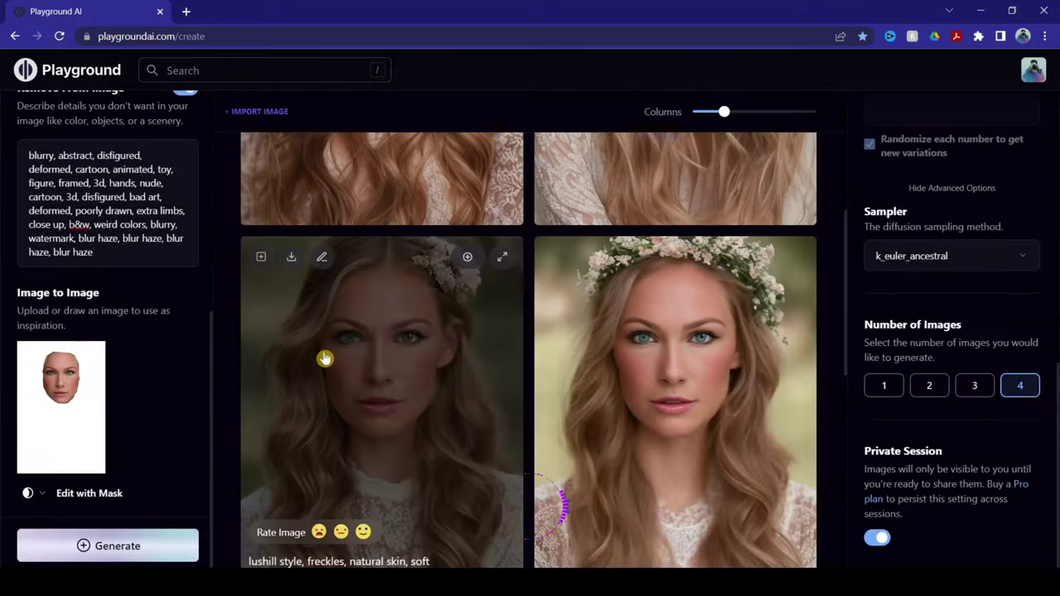
{"action": "scroll", "coordinate": [335, 354], "scroll_direction": "up", "scroll_amount": 2}
{"action": "scroll", "coordinate": [334, 354], "scroll_direction": "up", "scroll_amount": 2}
{"action": "scroll", "coordinate": [343, 343], "scroll_direction": "down", "scroll_amount": 2}
{"action": "scroll", "coordinate": [331, 342], "scroll_direction": "up", "scroll_amount": 2}
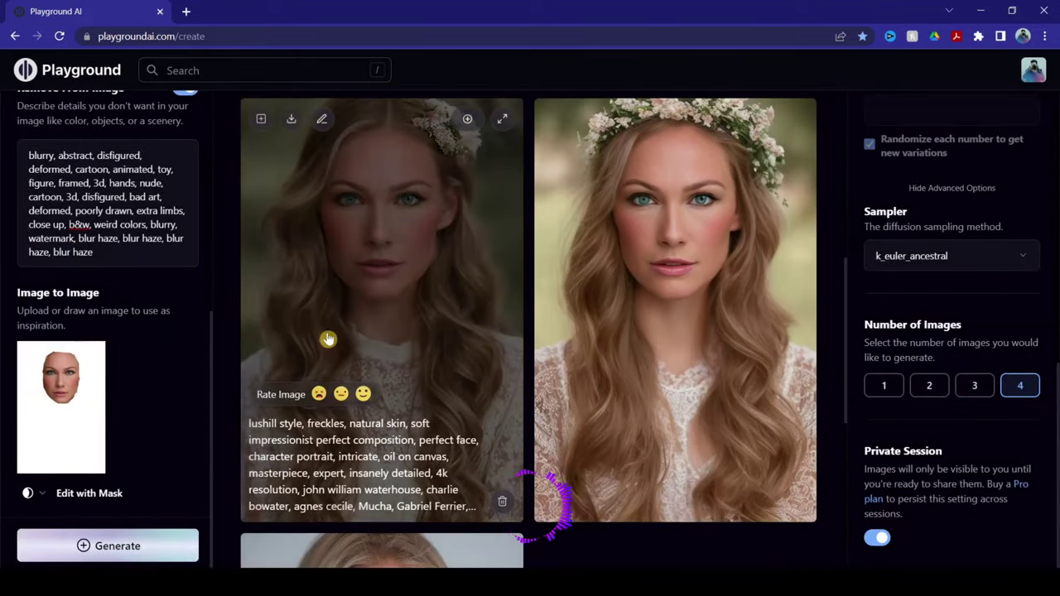
Step: Create flower-crown portrait variations, set Columns to 4 then 2, and enlarge the tie-blouse result
{"action": "left_click", "coordinate": [261, 118]}
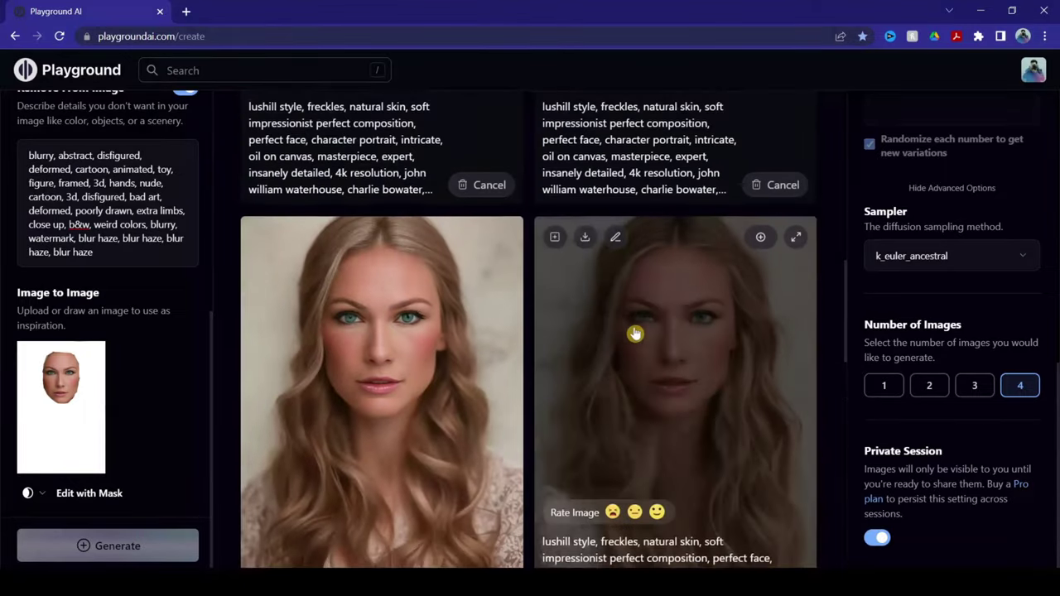
{"action": "scroll", "coordinate": [634, 334], "scroll_direction": "up", "scroll_amount": 2}
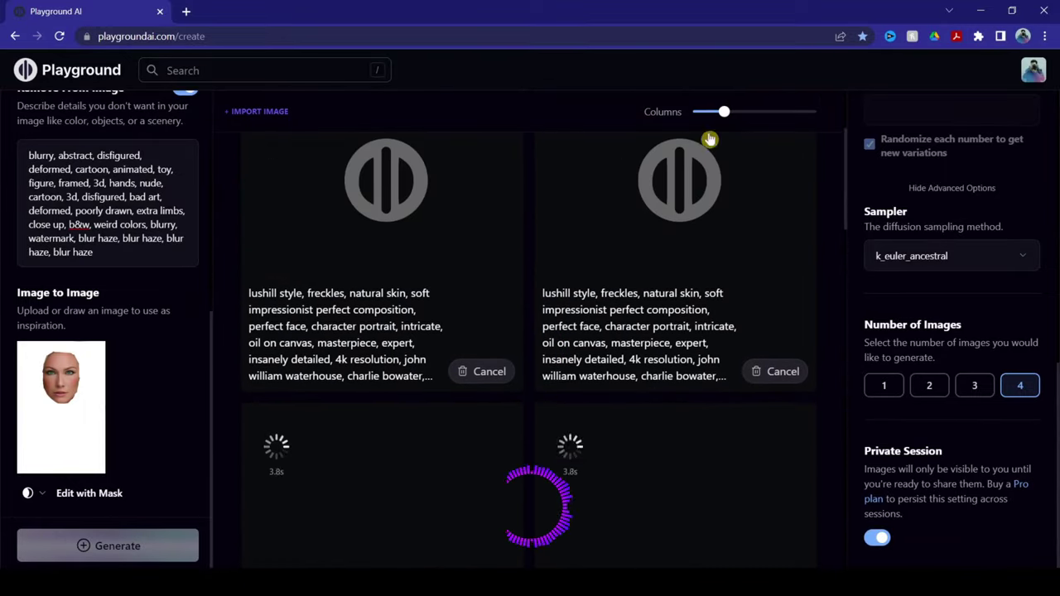
{"action": "left_click_drag", "start_coordinate": [723, 116], "coordinate": [752, 112]}
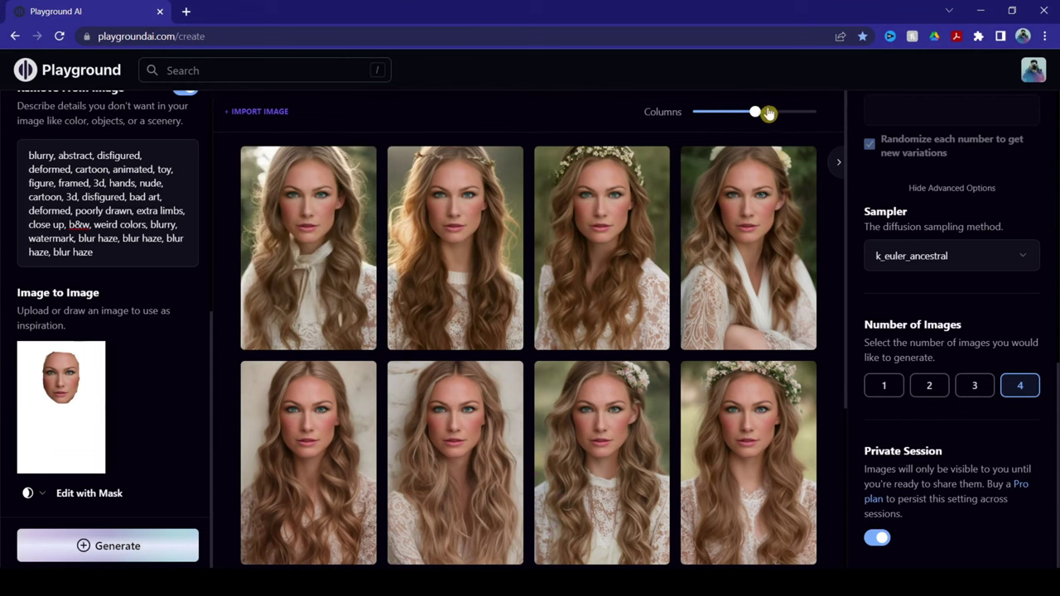
{"action": "mouse_move", "coordinate": [755, 113]}
{"action": "left_click_drag", "start_coordinate": [745, 114], "coordinate": [726, 113]}
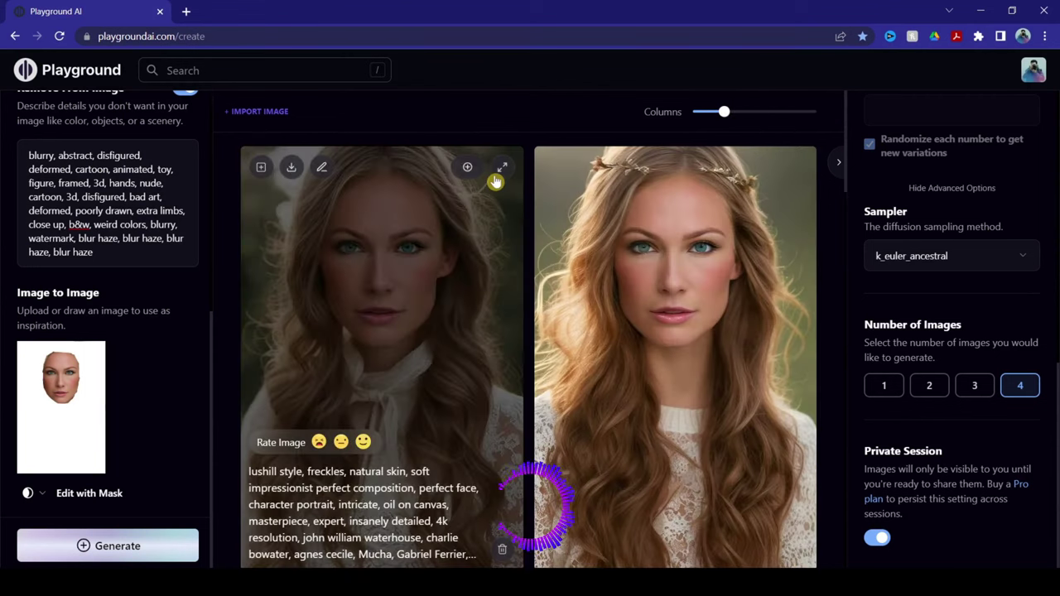
{"action": "left_click", "coordinate": [504, 171]}
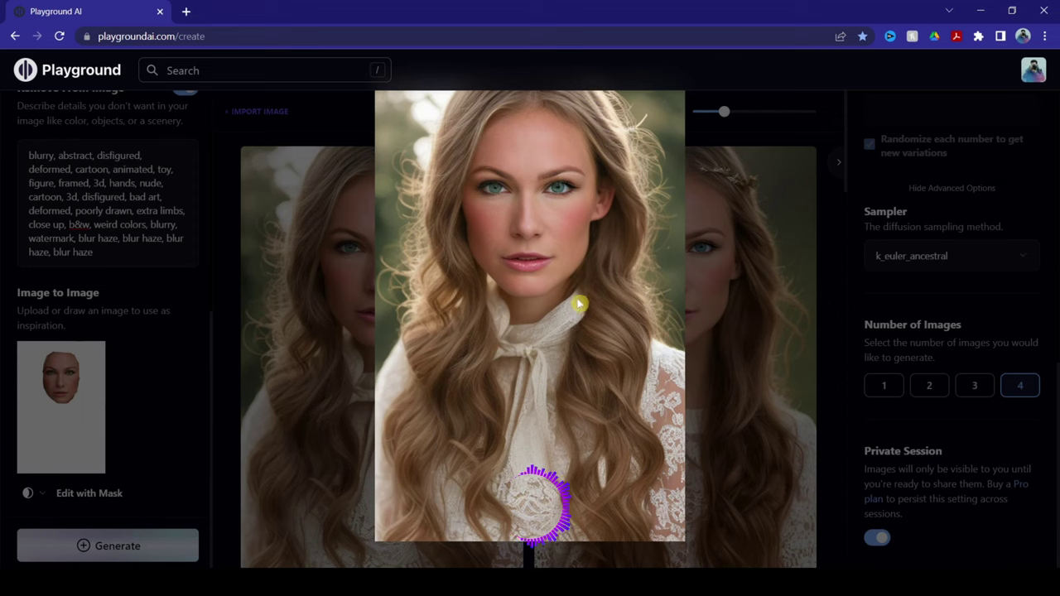
Step: Preview the twig-headband and flower-crown portraits enlarged
{"action": "left_click", "coordinate": [719, 293]}
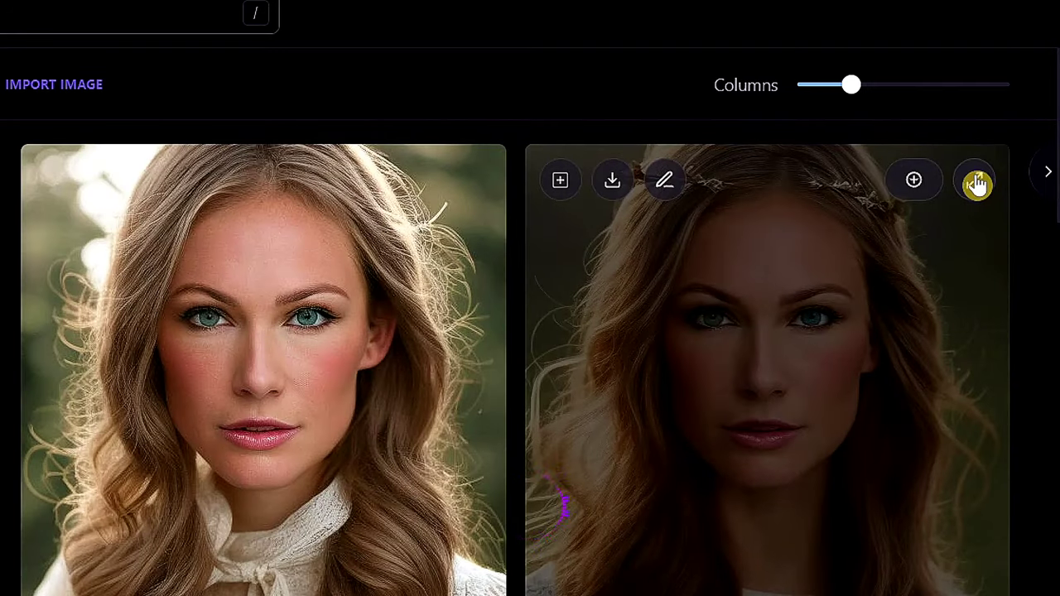
{"action": "left_click", "coordinate": [977, 182]}
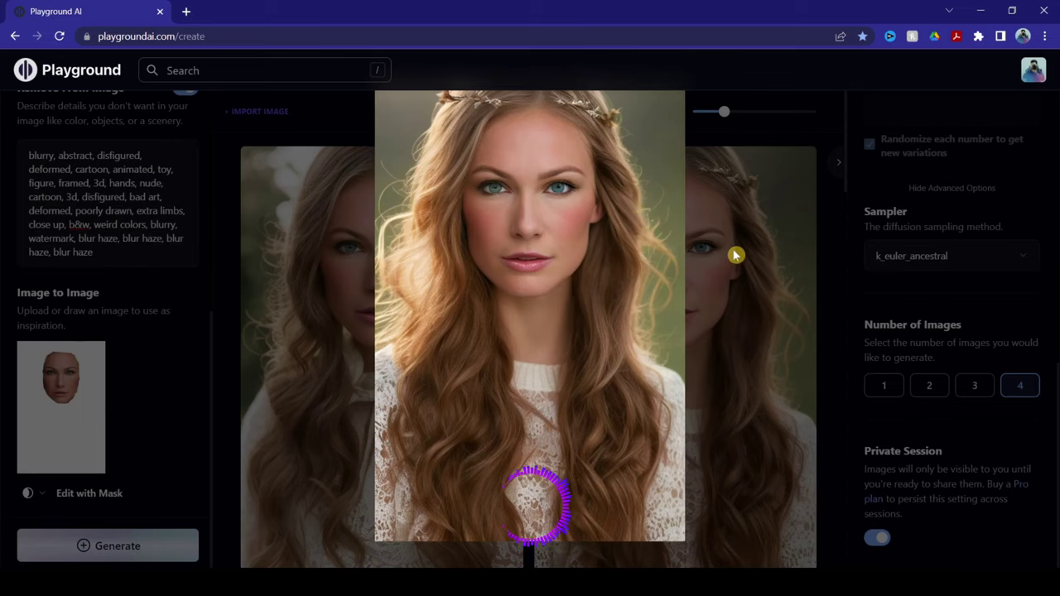
{"action": "key", "text": "Escape"}
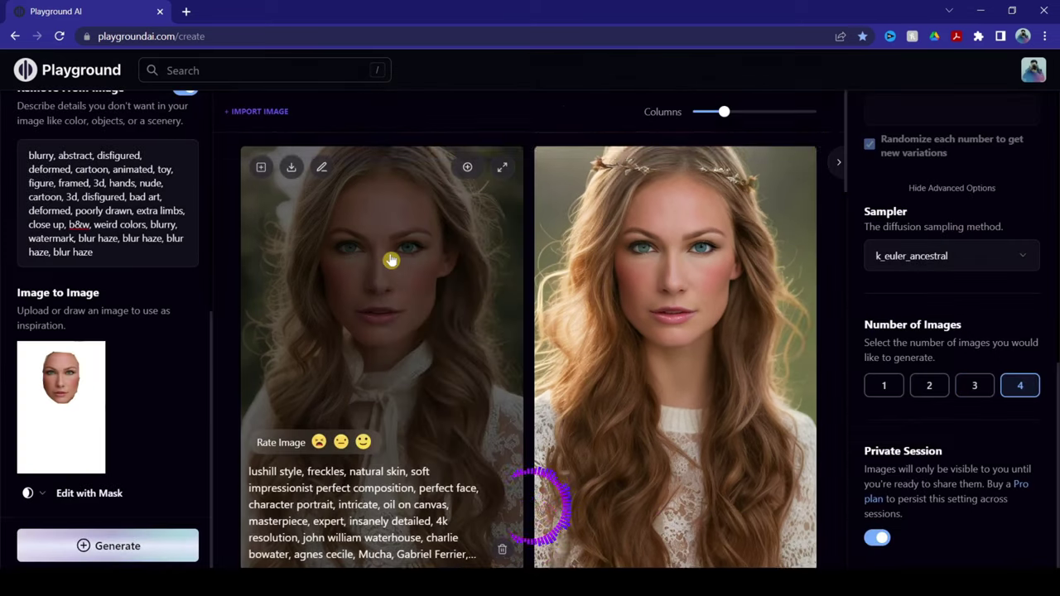
{"action": "scroll", "coordinate": [390, 260], "scroll_direction": "down", "scroll_amount": 5}
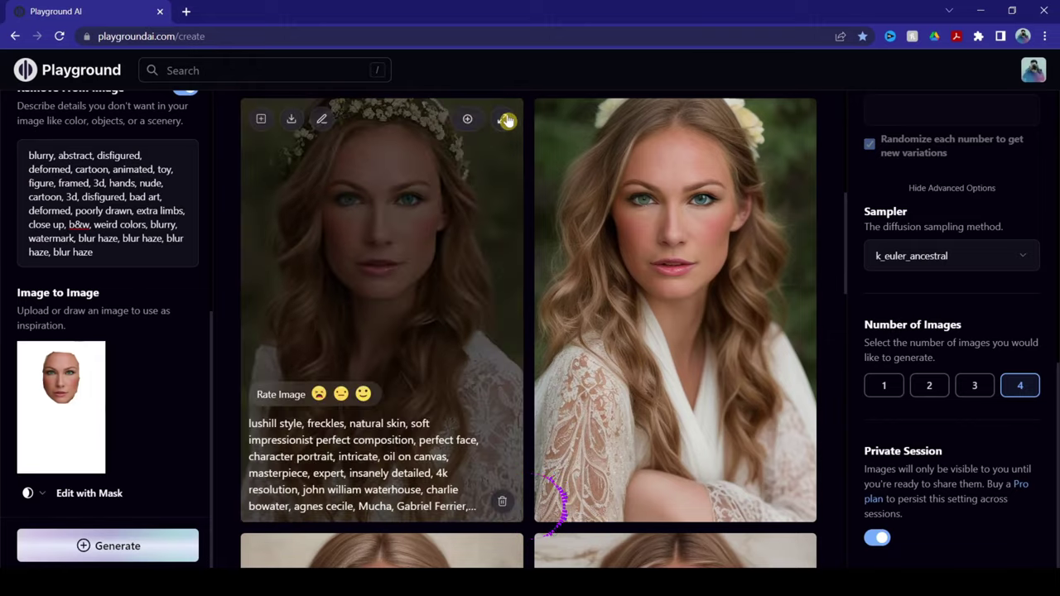
{"action": "left_click", "coordinate": [507, 121]}
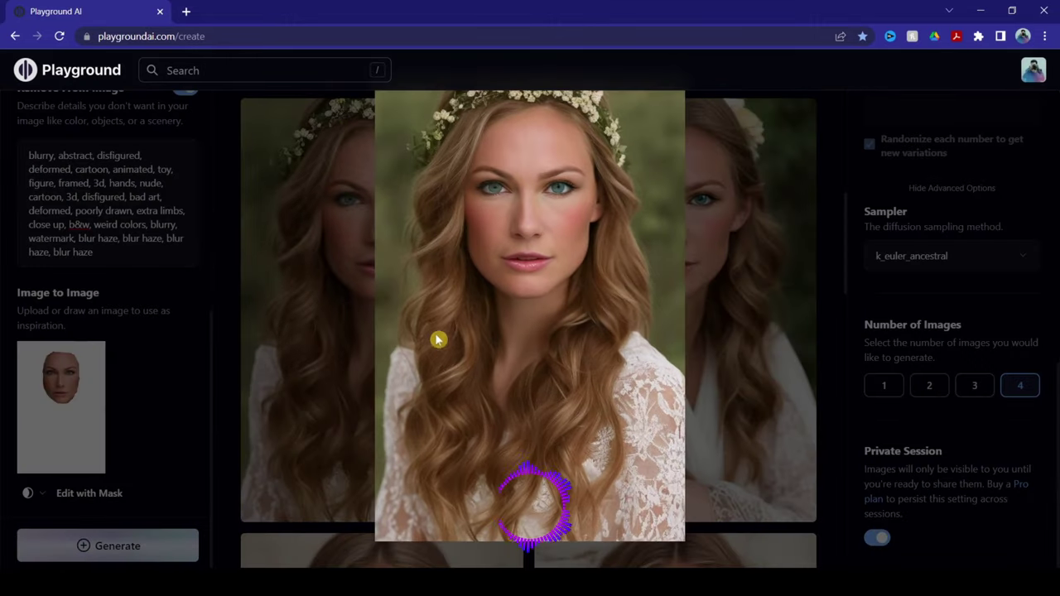
{"action": "left_click", "coordinate": [301, 276]}
Step: Download the flower-crown and twig-headband portraits
{"action": "left_click", "coordinate": [292, 118]}
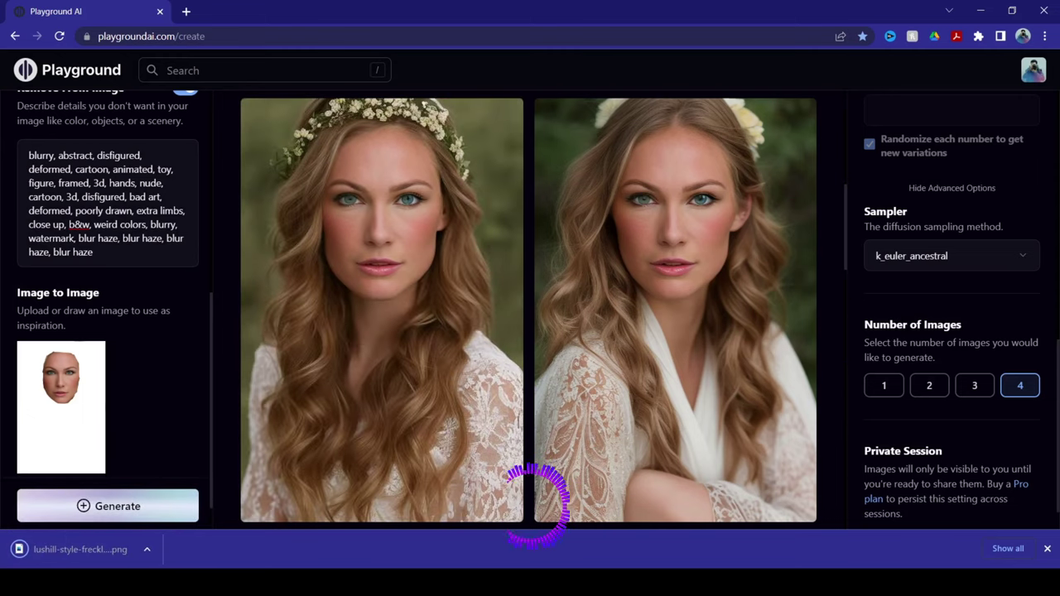
{"action": "scroll", "coordinate": [530, 315], "scroll_direction": "up", "scroll_amount": 5}
{"action": "left_click", "coordinate": [587, 165]}
{"action": "left_click", "coordinate": [587, 166]}
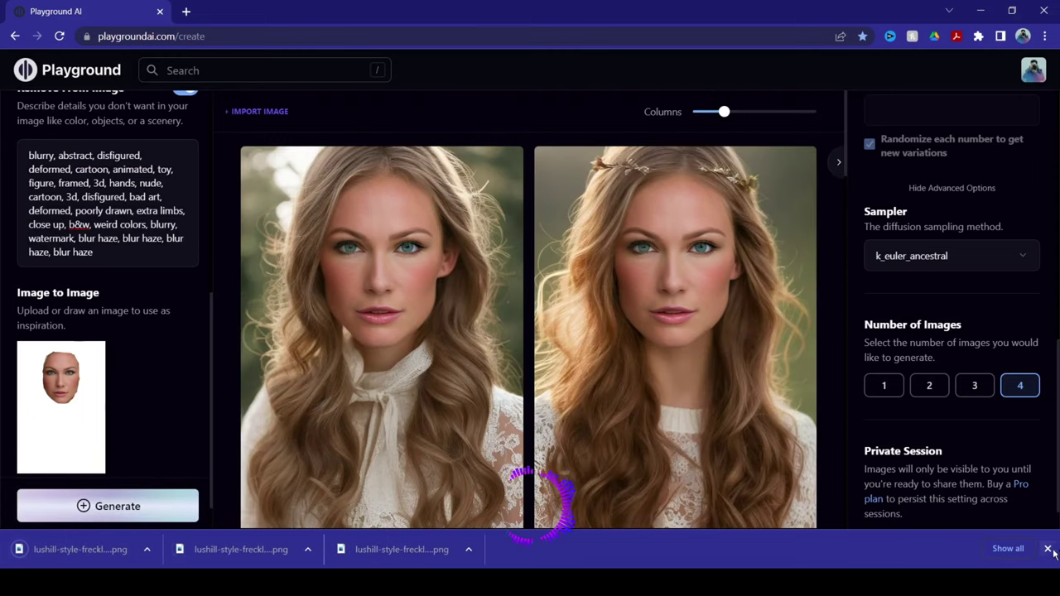
{"action": "left_click", "coordinate": [1049, 549]}
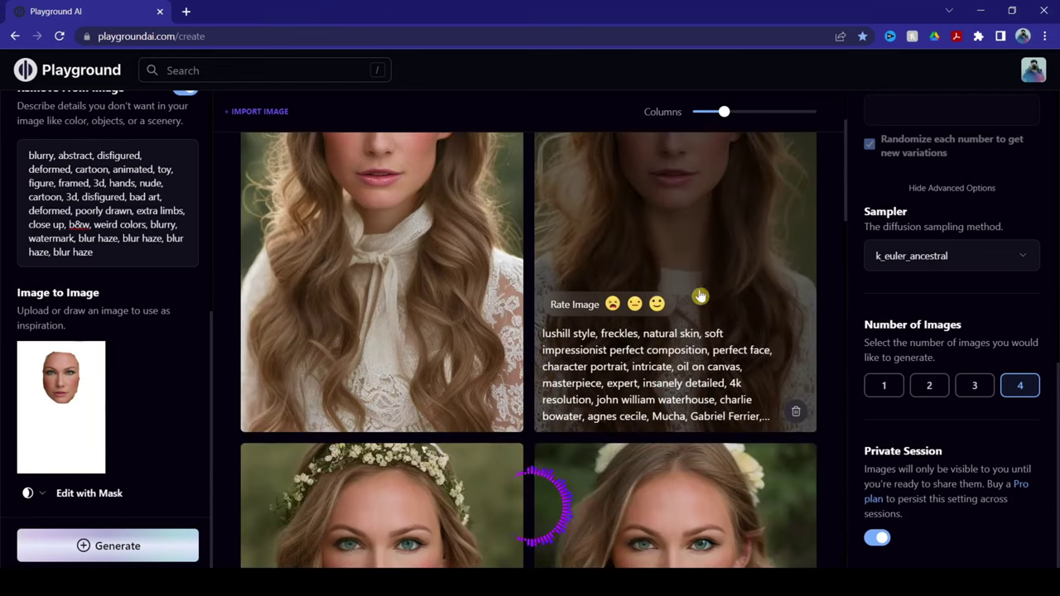
{"action": "scroll", "coordinate": [413, 375], "scroll_direction": "down", "scroll_amount": 3}
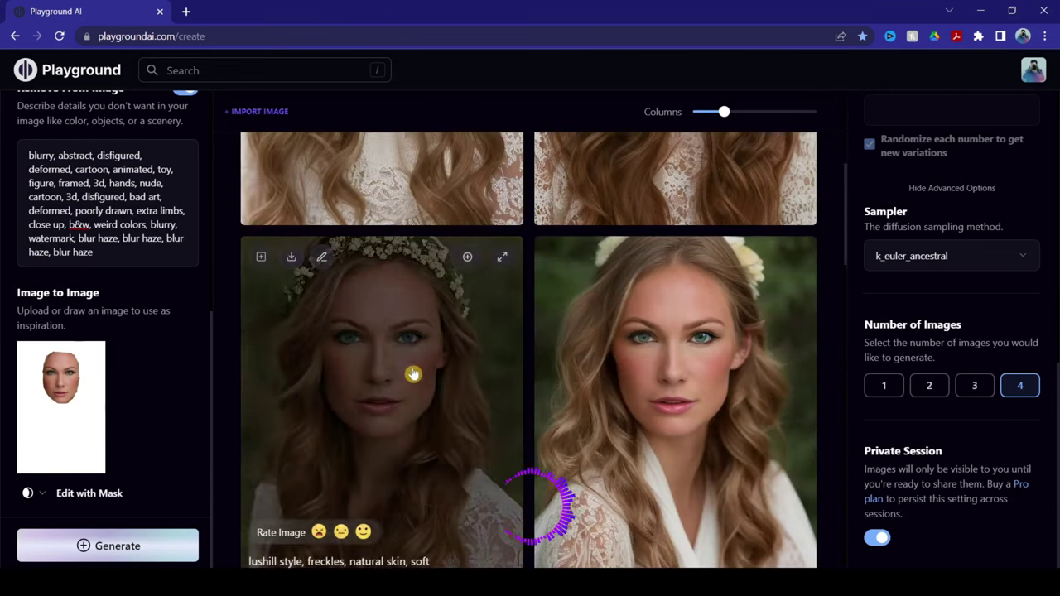
{"action": "scroll", "coordinate": [433, 355], "scroll_direction": "down", "scroll_amount": 2}
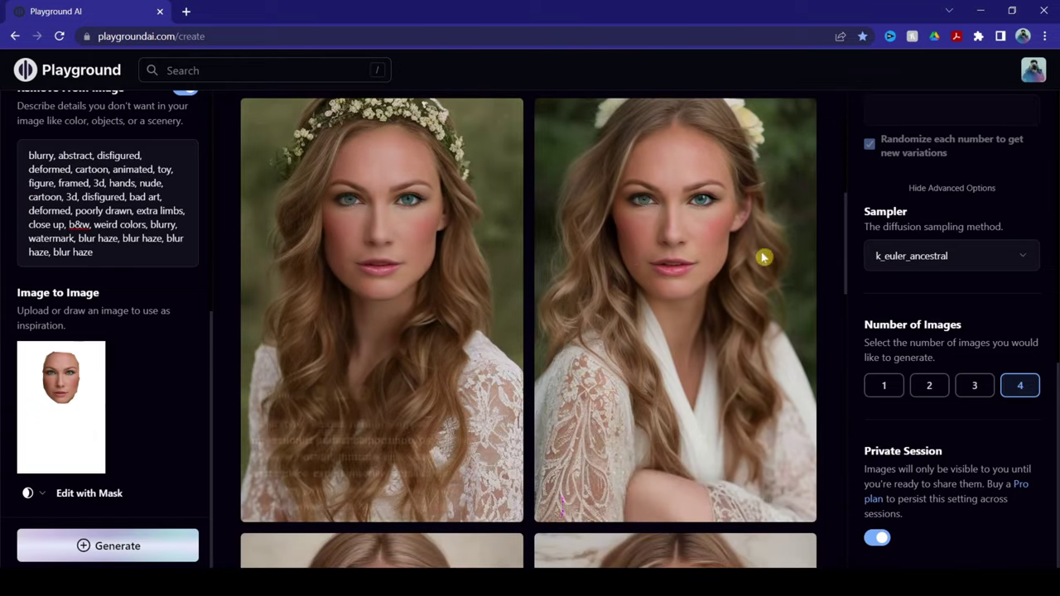
Step: Run Create variations on the white-lace flower-crown portrait and widen the Columns layout
{"action": "scroll", "coordinate": [414, 361], "scroll_direction": "up", "scroll_amount": 3}
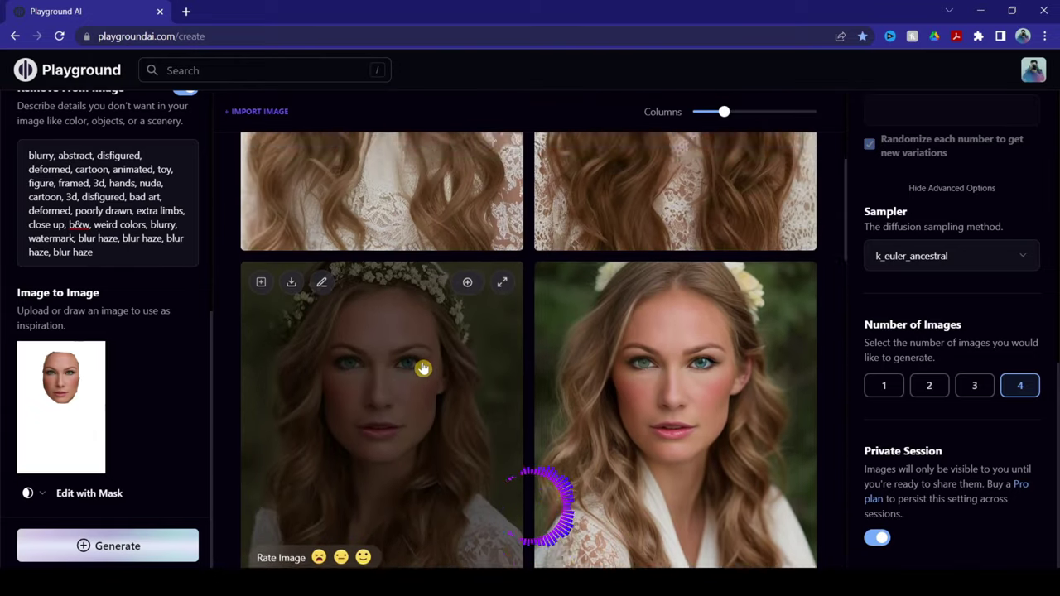
{"action": "scroll", "coordinate": [423, 369], "scroll_direction": "up", "scroll_amount": 3}
{"action": "scroll", "coordinate": [418, 359], "scroll_direction": "down", "scroll_amount": 5}
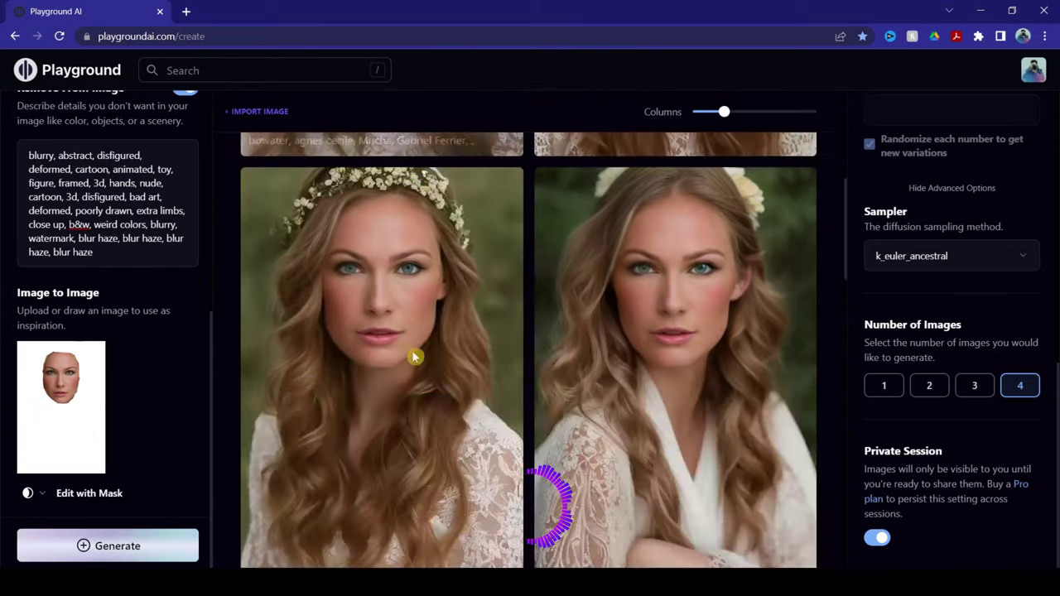
{"action": "mouse_move", "coordinate": [312, 278]}
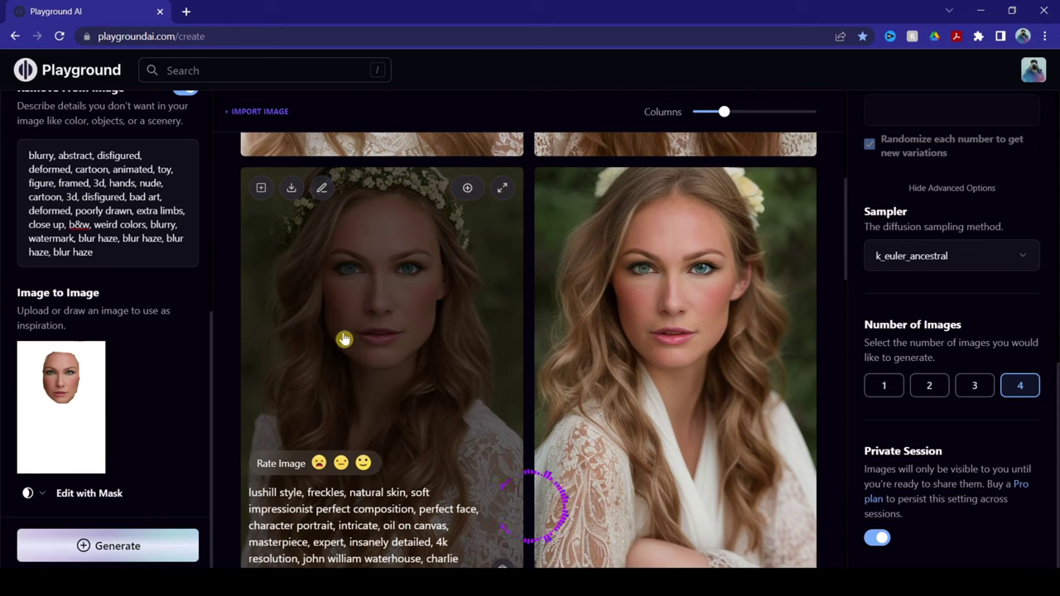
{"action": "mouse_move", "coordinate": [259, 199]}
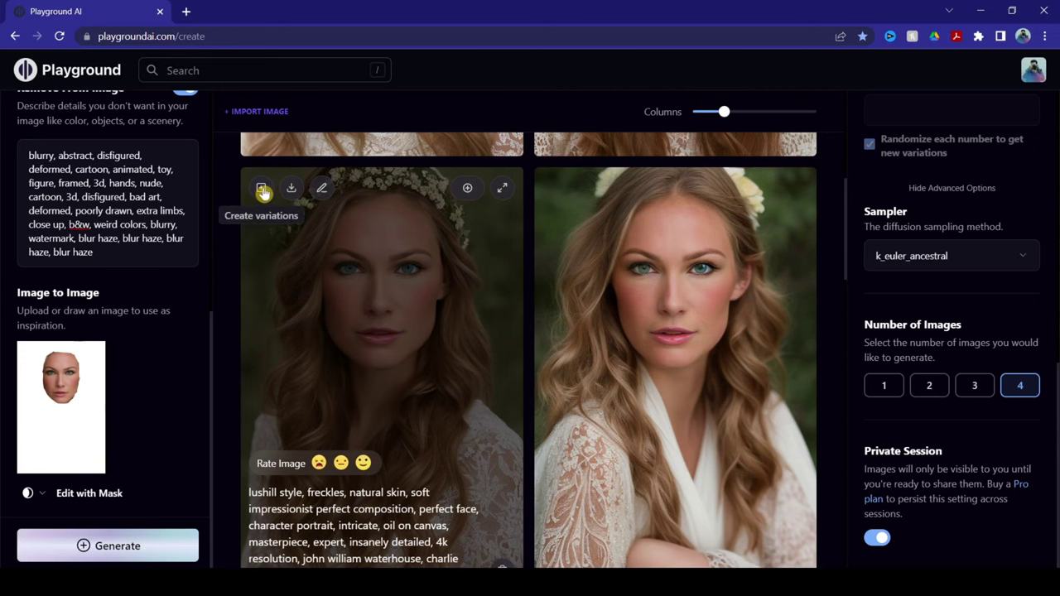
{"action": "left_click", "coordinate": [262, 192]}
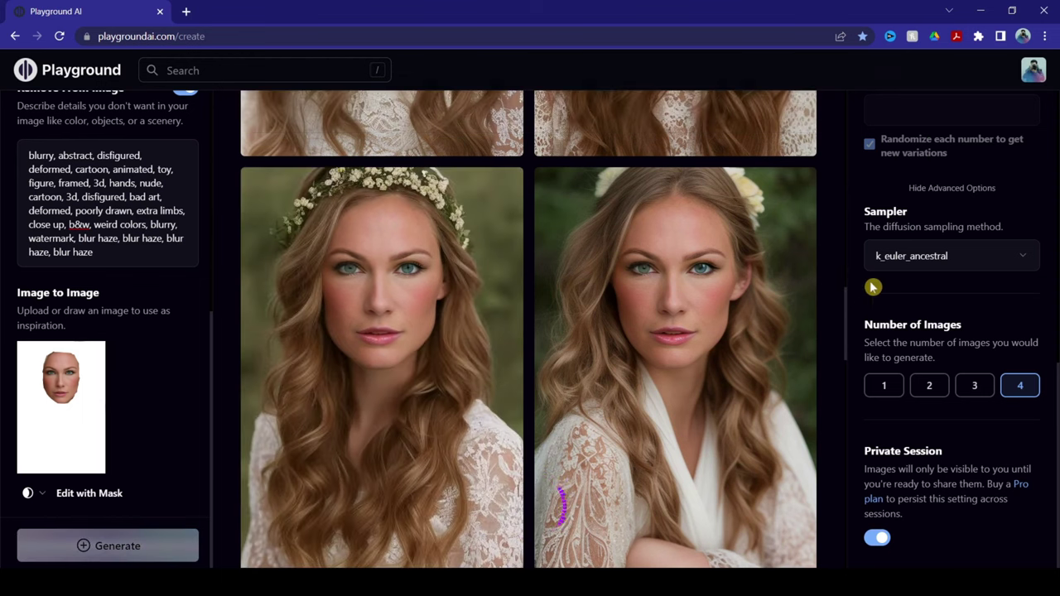
{"action": "scroll", "coordinate": [838, 253], "scroll_direction": "up", "scroll_amount": 2}
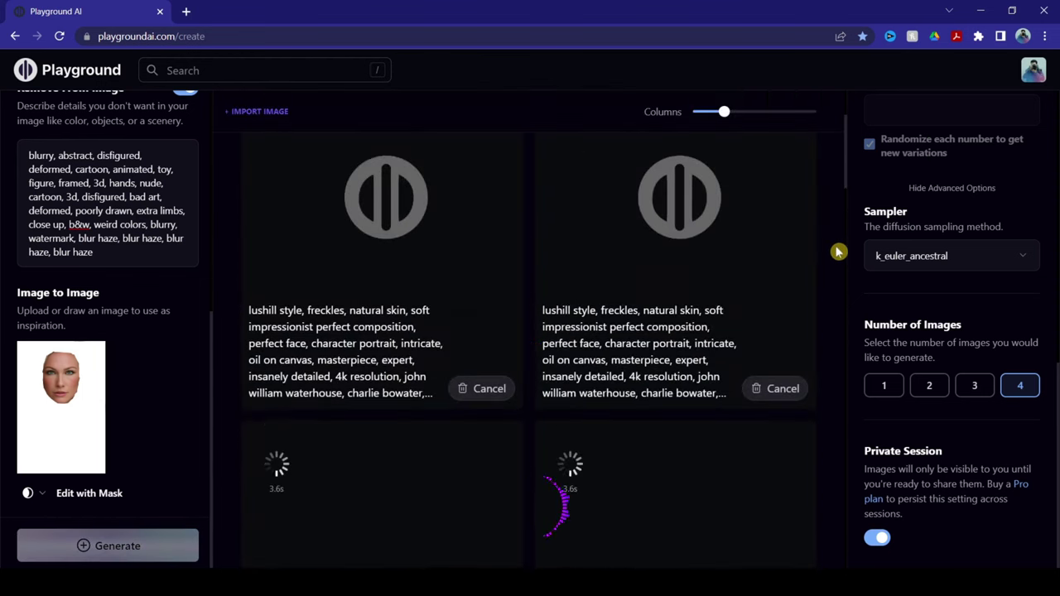
{"action": "left_click_drag", "start_coordinate": [726, 112], "coordinate": [749, 116]}
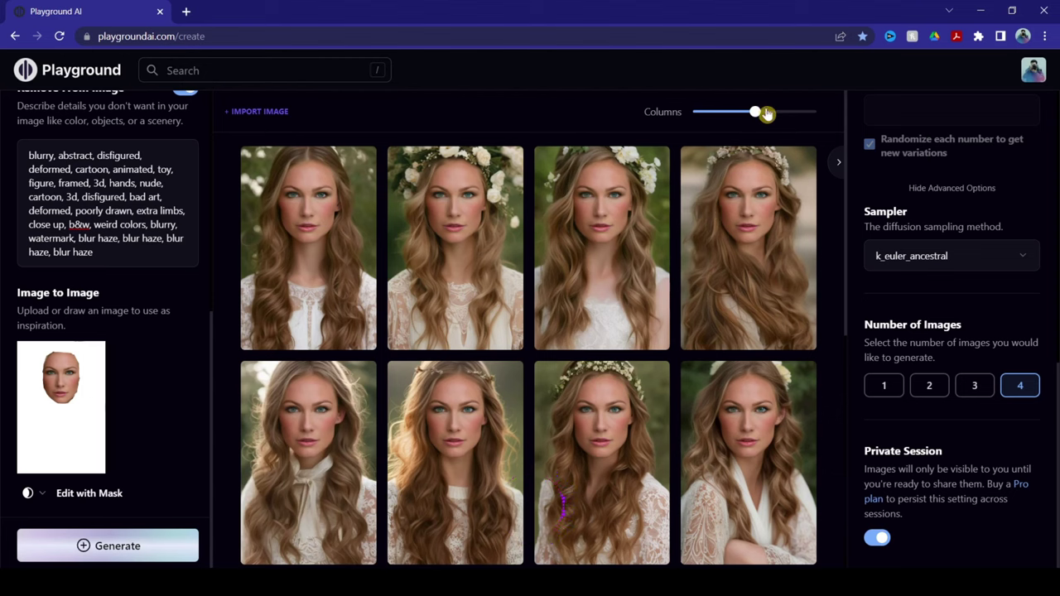
{"action": "left_click_drag", "start_coordinate": [731, 120], "coordinate": [725, 117]}
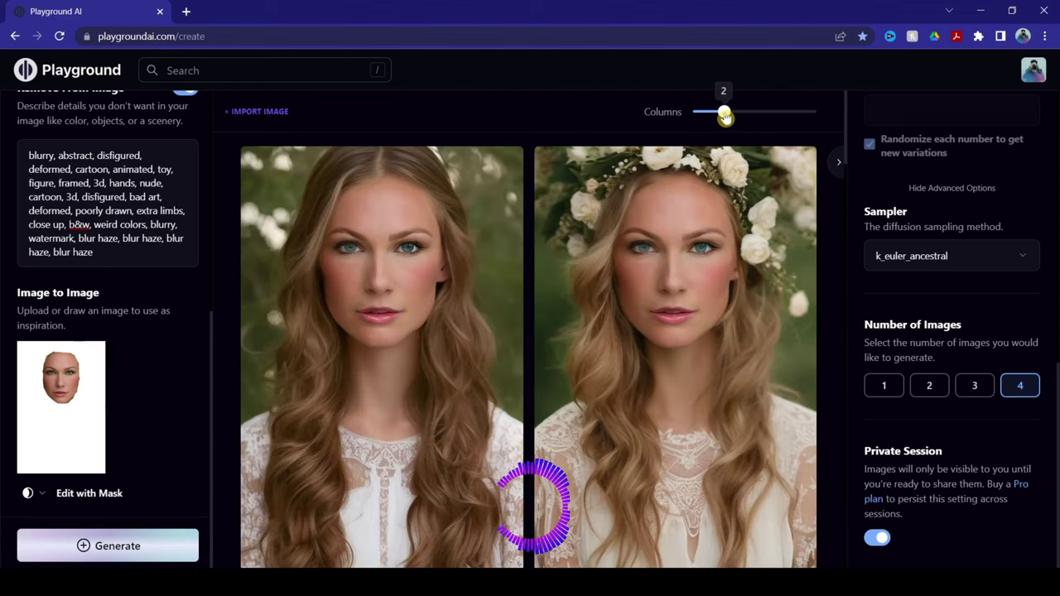
{"action": "left_click", "coordinate": [407, 324]}
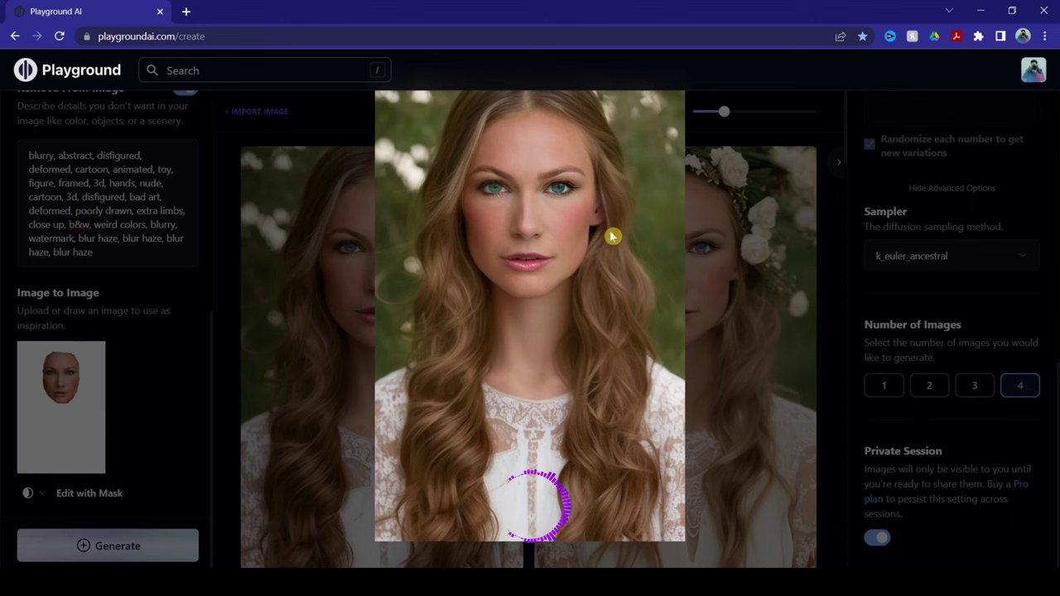
{"action": "left_click", "coordinate": [726, 248]}
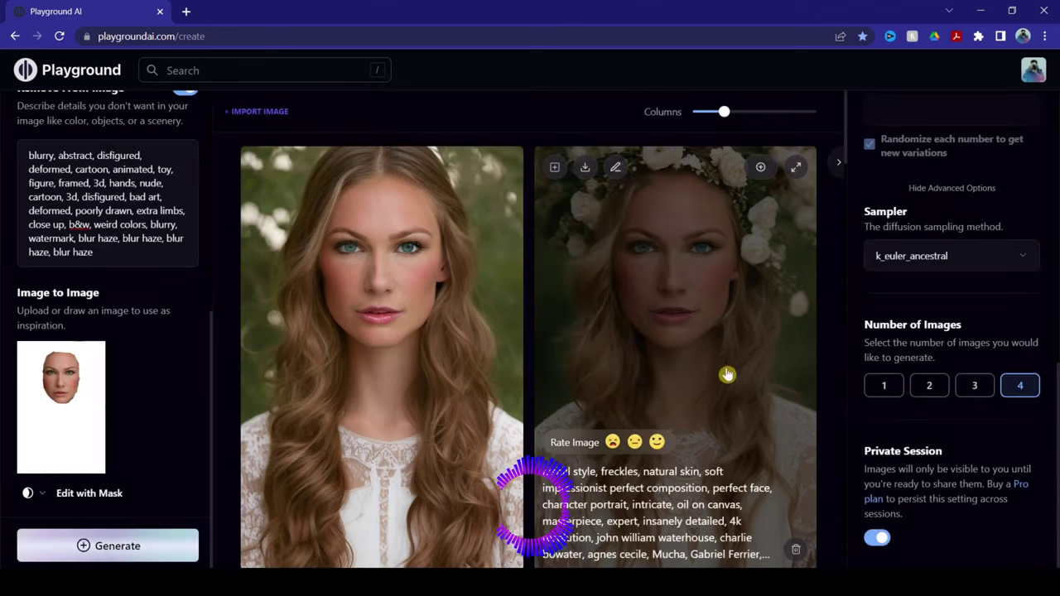
{"action": "left_click", "coordinate": [801, 168]}
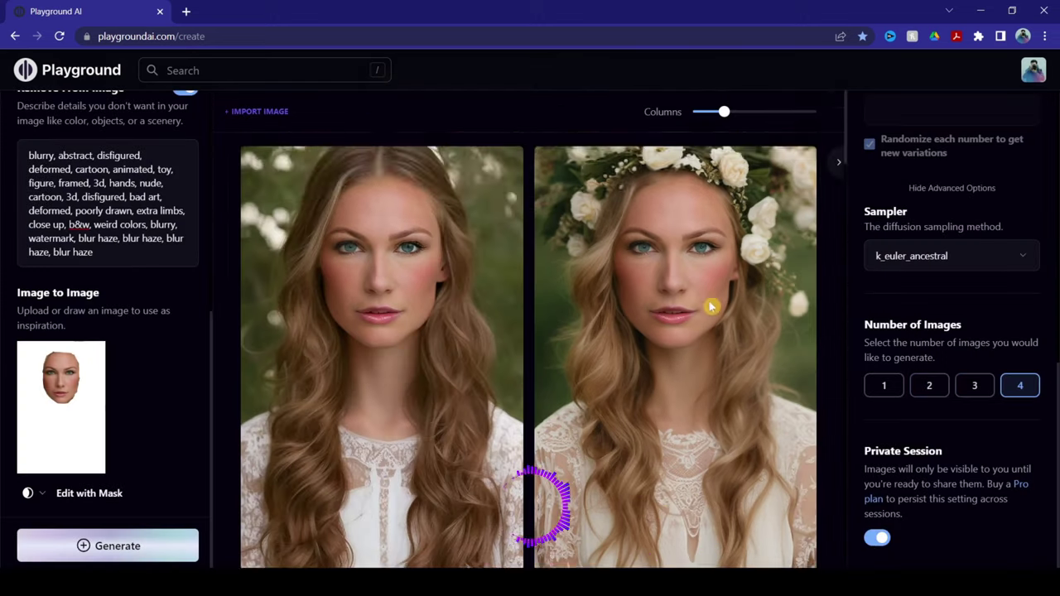
{"action": "left_click", "coordinate": [731, 308]}
{"action": "scroll", "coordinate": [517, 306], "scroll_direction": "down", "scroll_amount": 5}
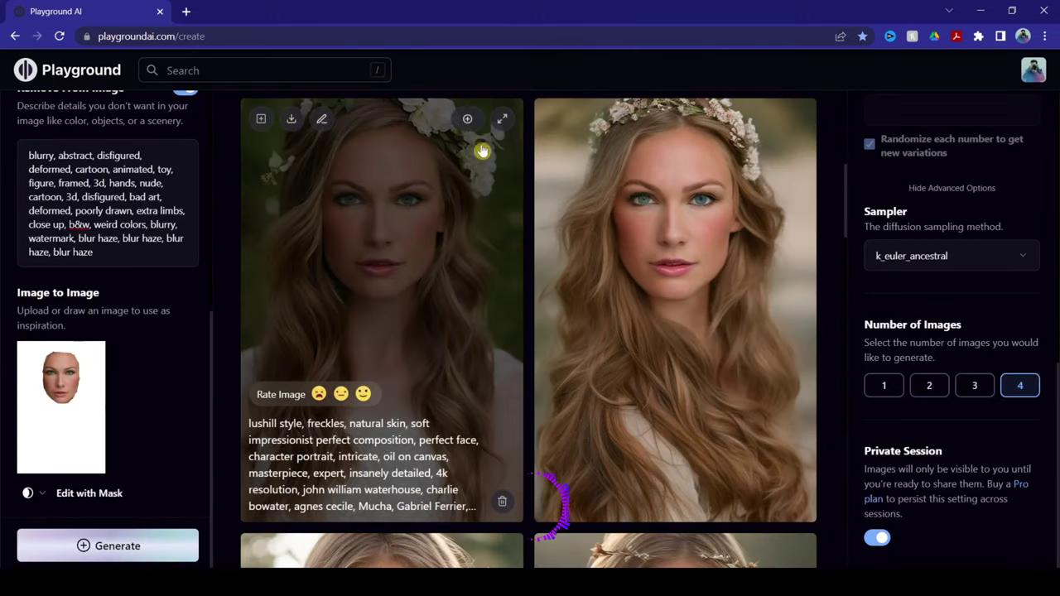
{"action": "left_click", "coordinate": [503, 119]}
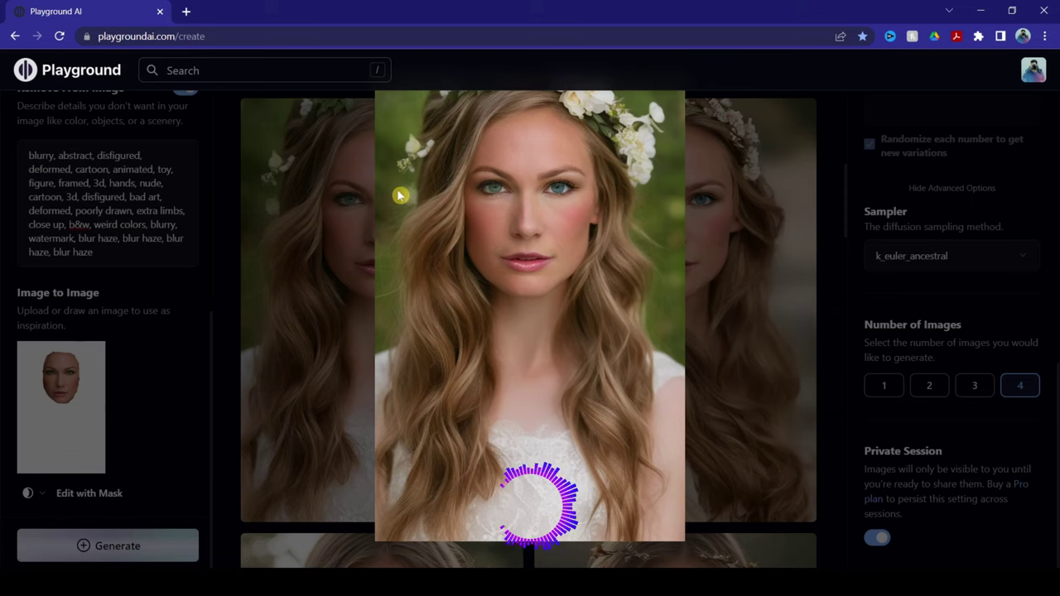
{"action": "left_click", "coordinate": [737, 274]}
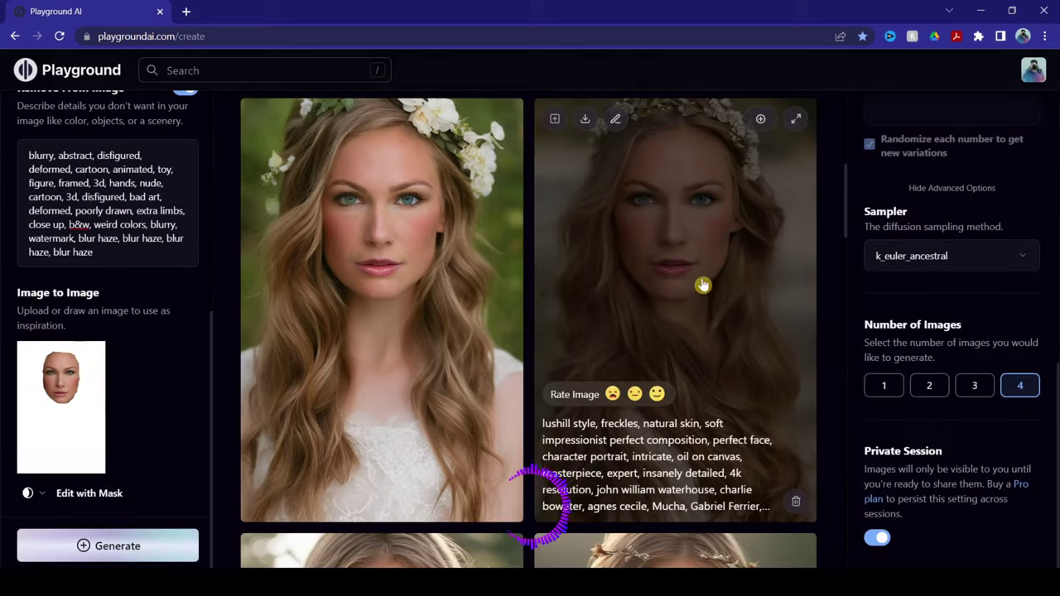
{"action": "left_click", "coordinate": [798, 114]}
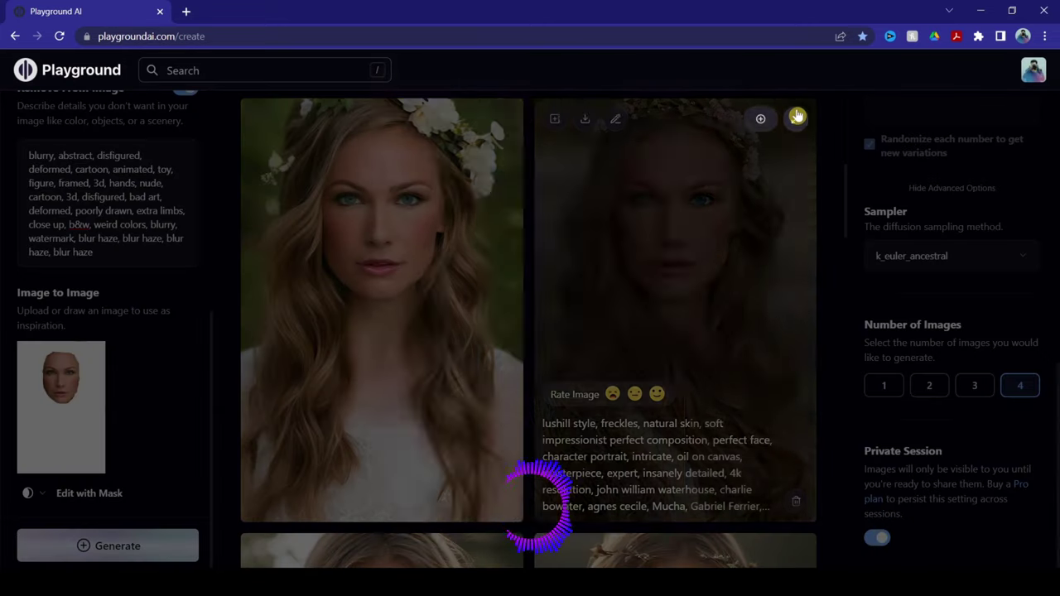
{"action": "left_click", "coordinate": [744, 285]}
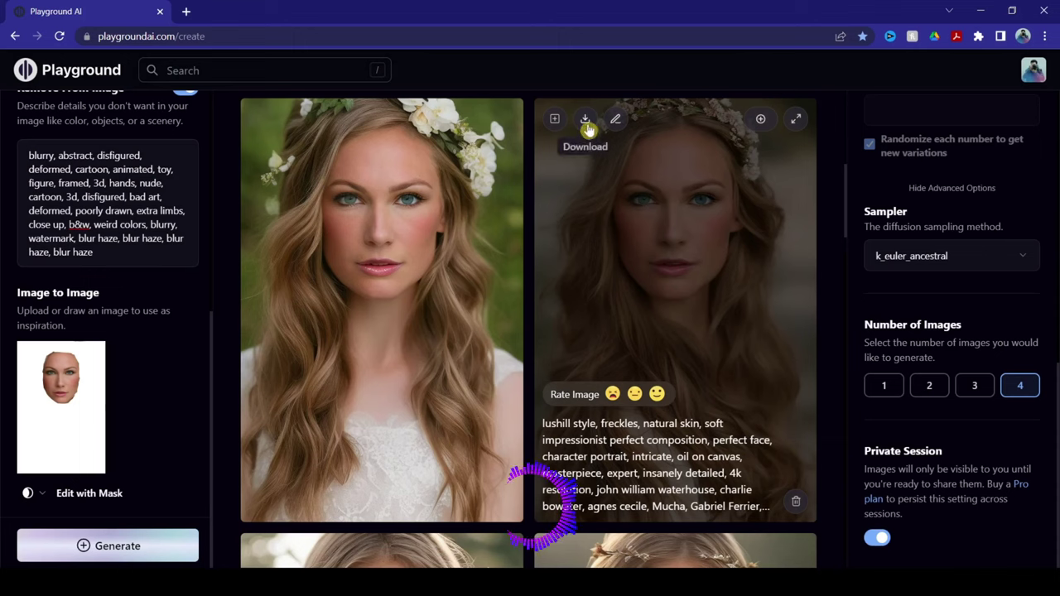
Step: Download the right flower-crown, no-crown, white flower-crown and one more portrait variation
{"action": "left_click", "coordinate": [585, 122]}
{"action": "left_click", "coordinate": [1050, 551]}
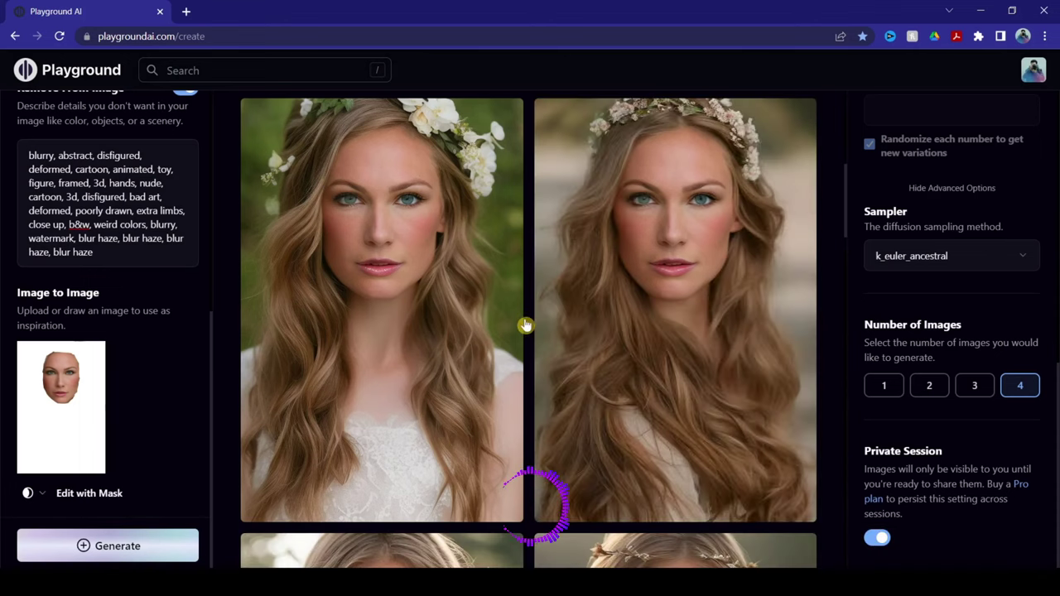
{"action": "scroll", "coordinate": [410, 347], "scroll_direction": "down", "scroll_amount": 2}
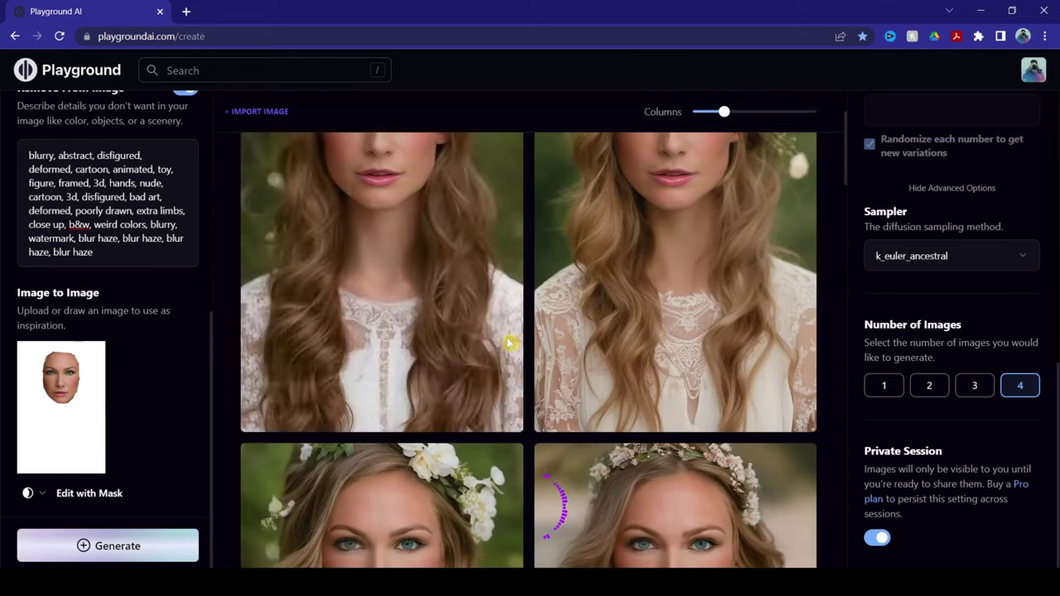
{"action": "scroll", "coordinate": [476, 311], "scroll_direction": "down", "scroll_amount": 3}
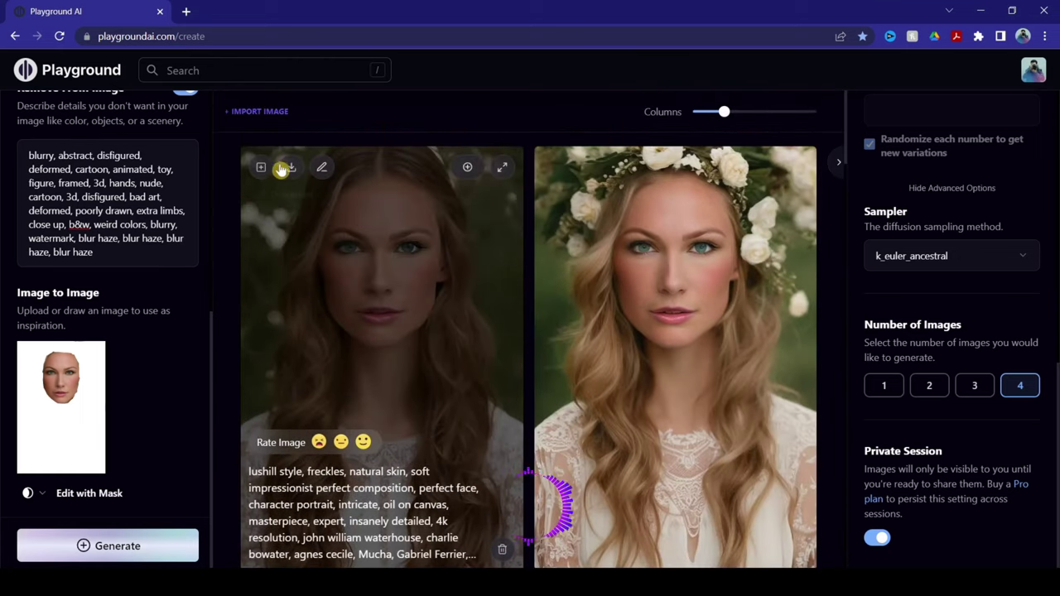
{"action": "left_click", "coordinate": [290, 166]}
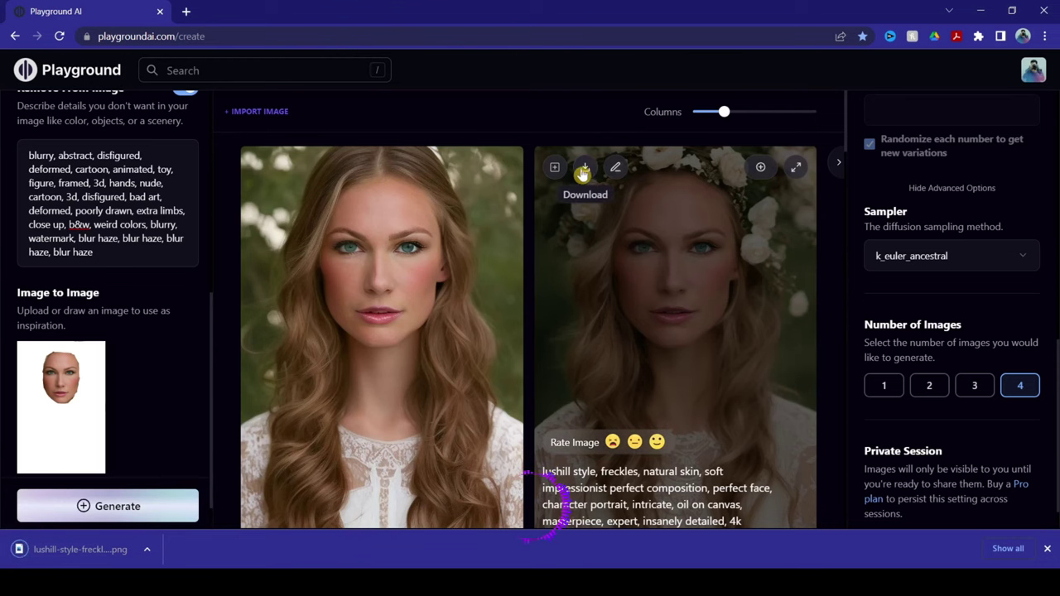
{"action": "left_click", "coordinate": [584, 170]}
{"action": "scroll", "coordinate": [343, 390], "scroll_direction": "down", "scroll_amount": 3}
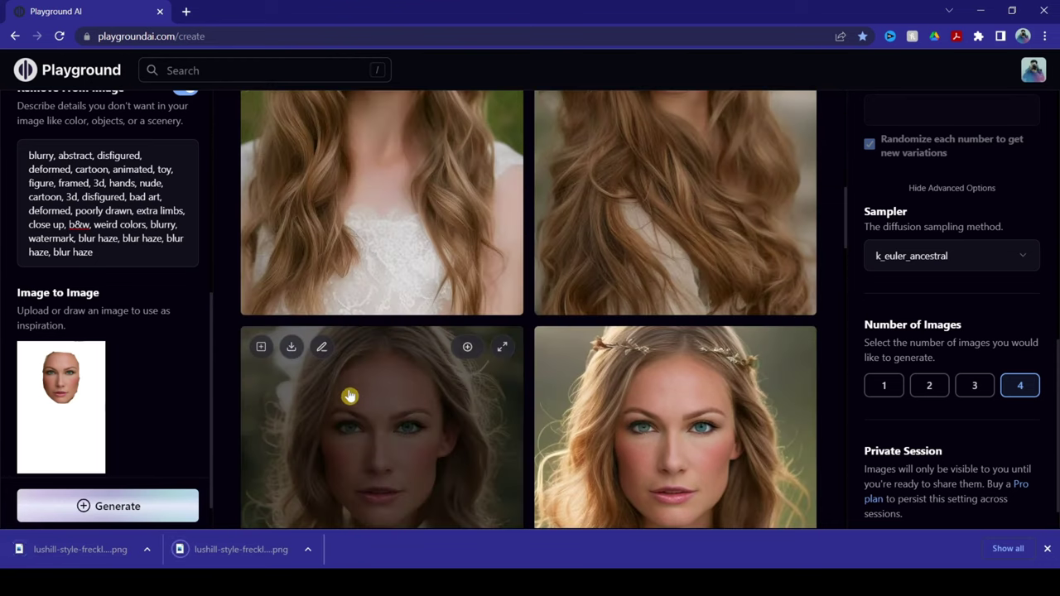
{"action": "left_click", "coordinate": [292, 351]}
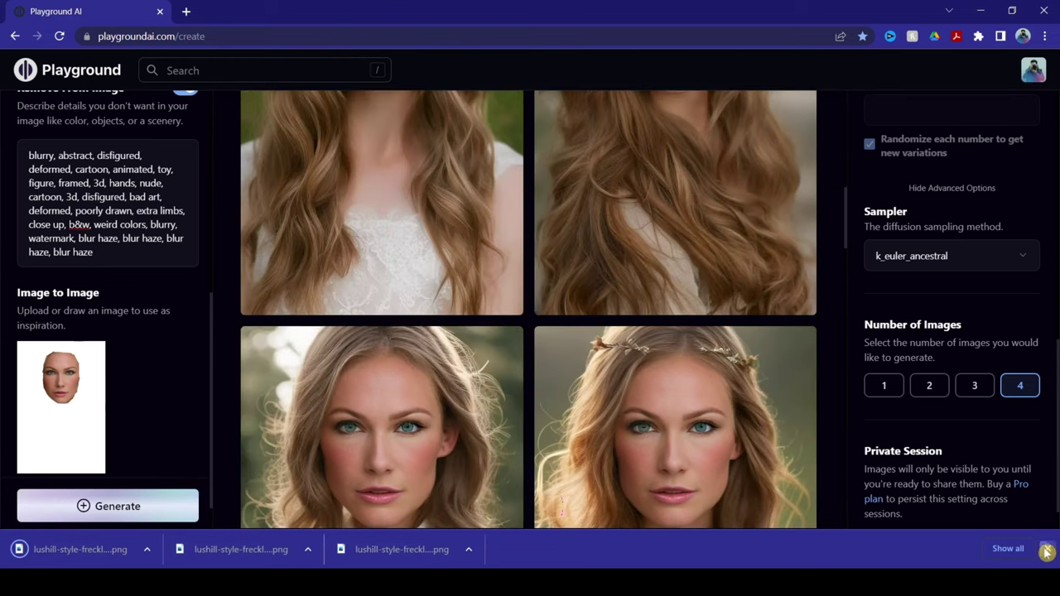
{"action": "left_click", "coordinate": [1047, 548]}
{"action": "scroll", "coordinate": [456, 315], "scroll_direction": "up", "scroll_amount": 5}
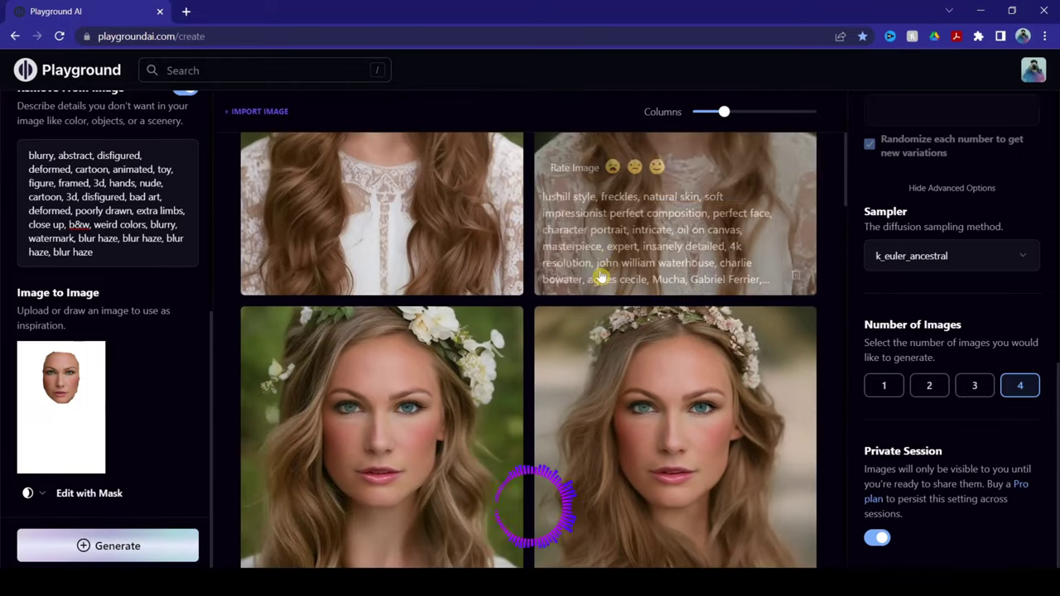
{"action": "scroll", "coordinate": [588, 250], "scroll_direction": "up", "scroll_amount": 2}
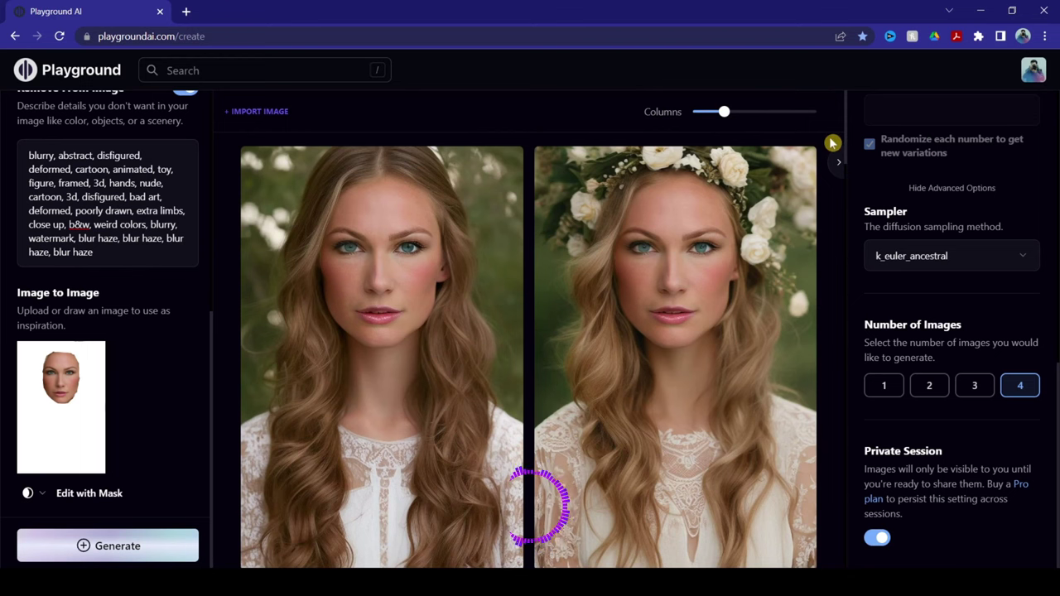
{"action": "scroll", "coordinate": [826, 151], "scroll_direction": "down", "scroll_amount": 3}
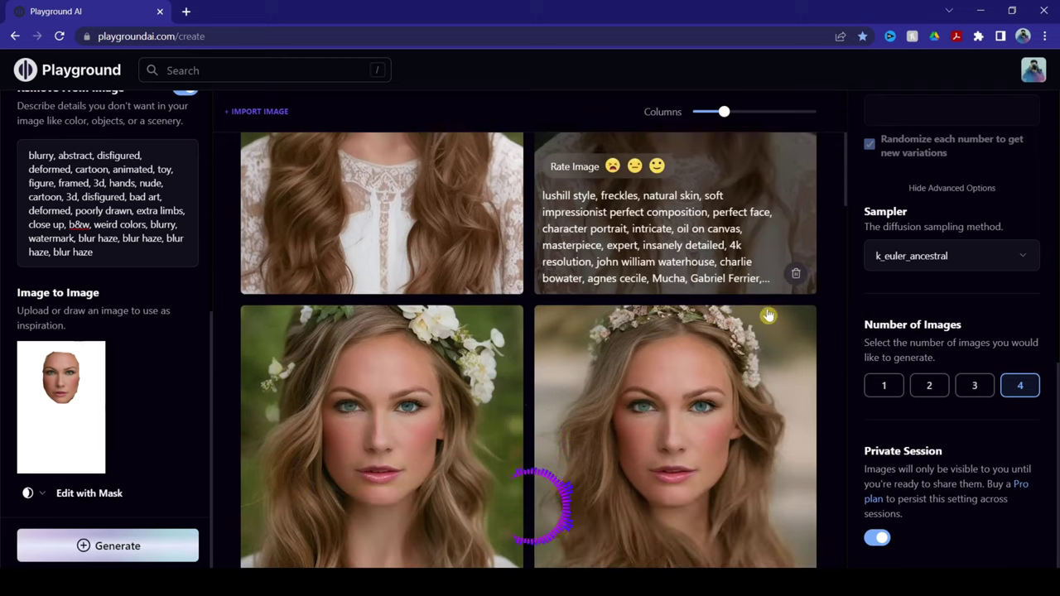
{"action": "scroll", "coordinate": [740, 371], "scroll_direction": "up", "scroll_amount": 3}
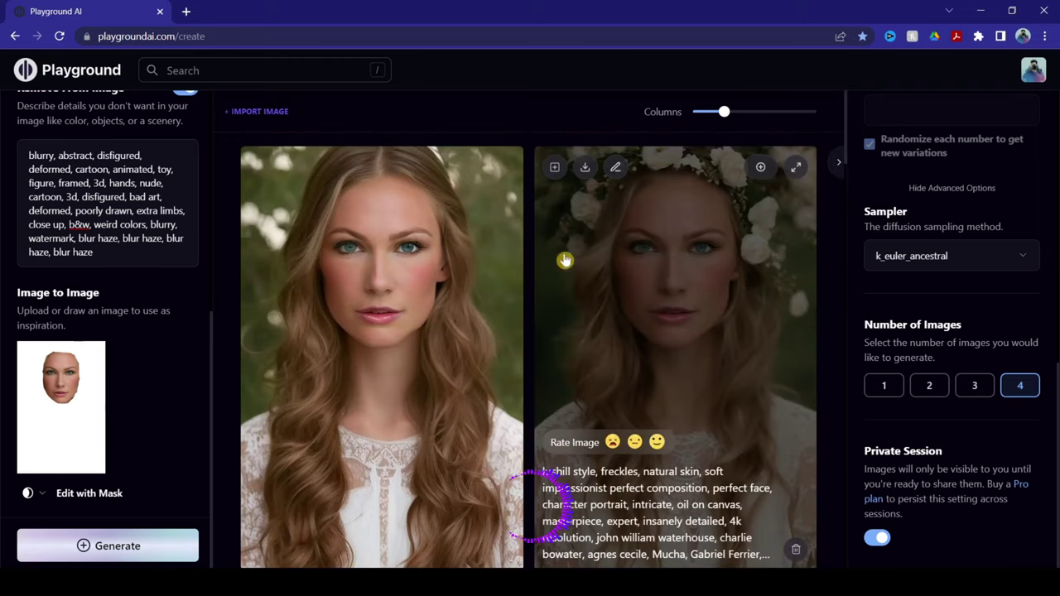
{"action": "mouse_move", "coordinate": [642, 178]}
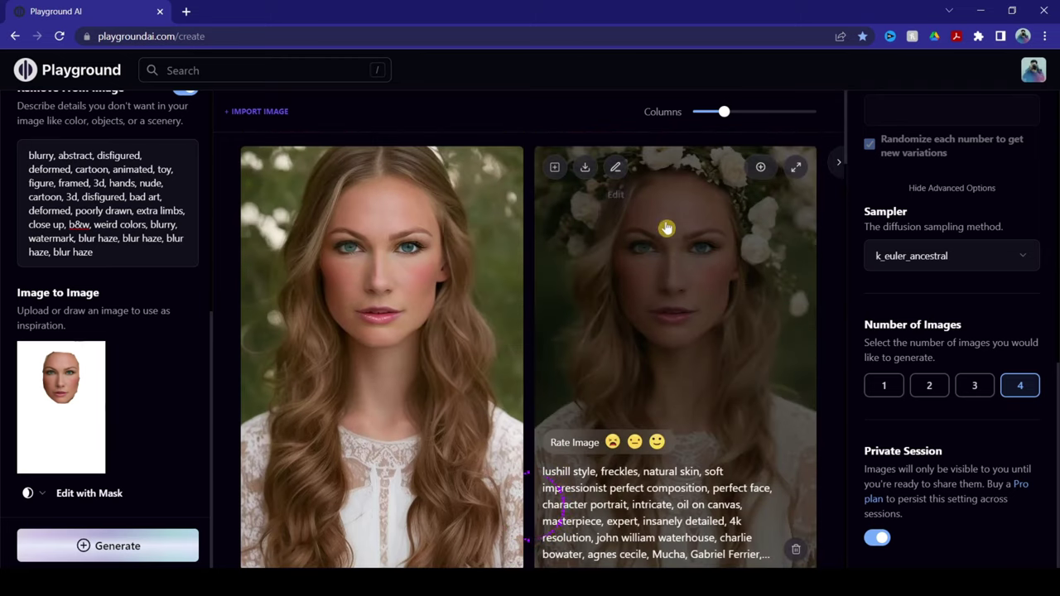
Step: Open the flower-crown portrait in the editor, add a mask, and enlarge the brush
{"action": "left_click", "coordinate": [615, 170]}
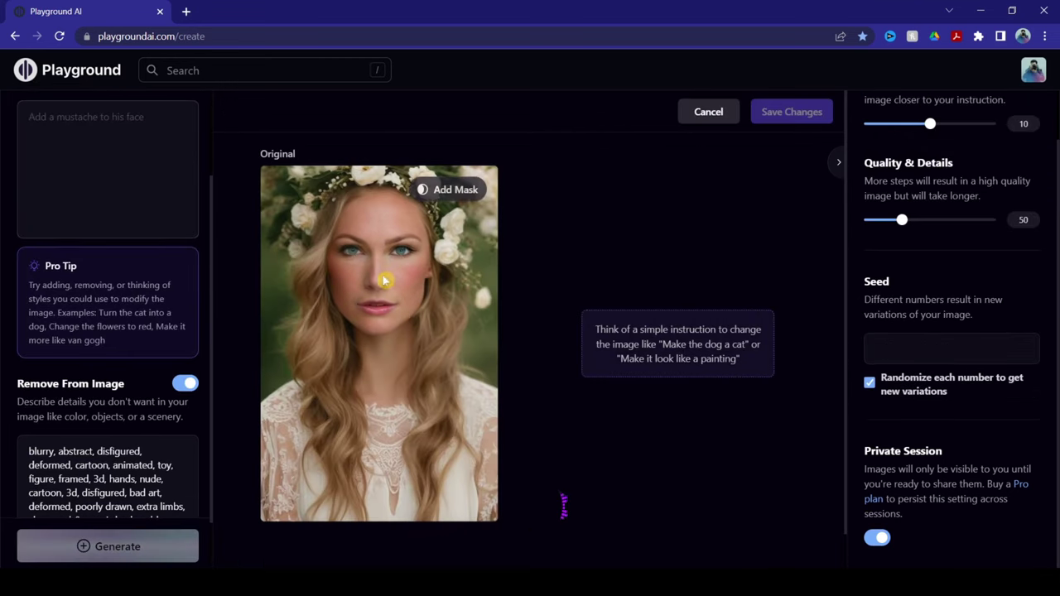
{"action": "scroll", "coordinate": [208, 367], "scroll_direction": "down", "scroll_amount": 1}
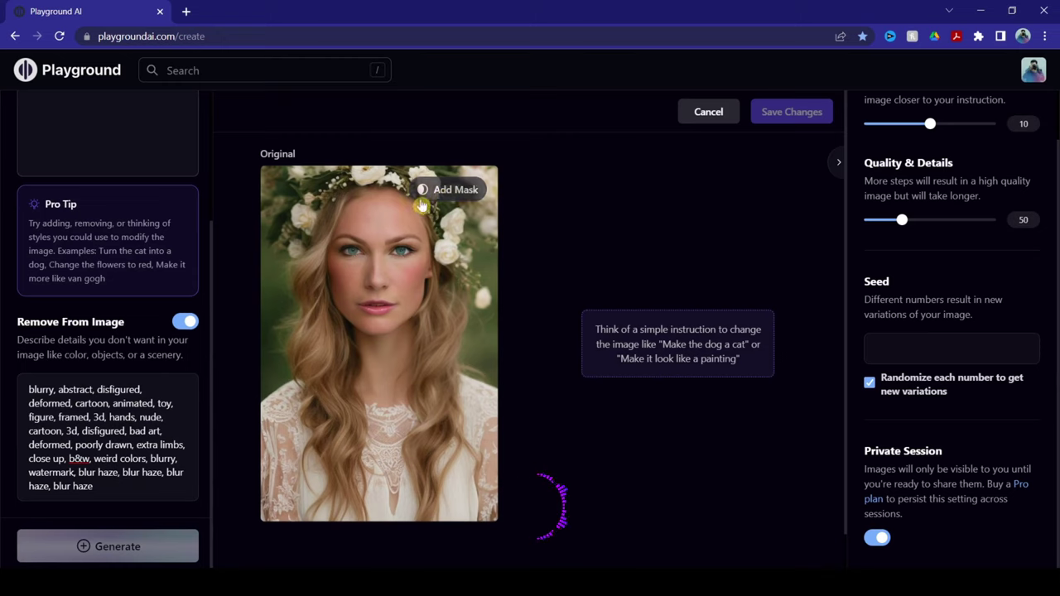
{"action": "left_click", "coordinate": [446, 194]}
{"action": "key", "text": "ctrl+plus"}
{"action": "scroll", "coordinate": [426, 356], "scroll_direction": "down", "scroll_amount": 2}
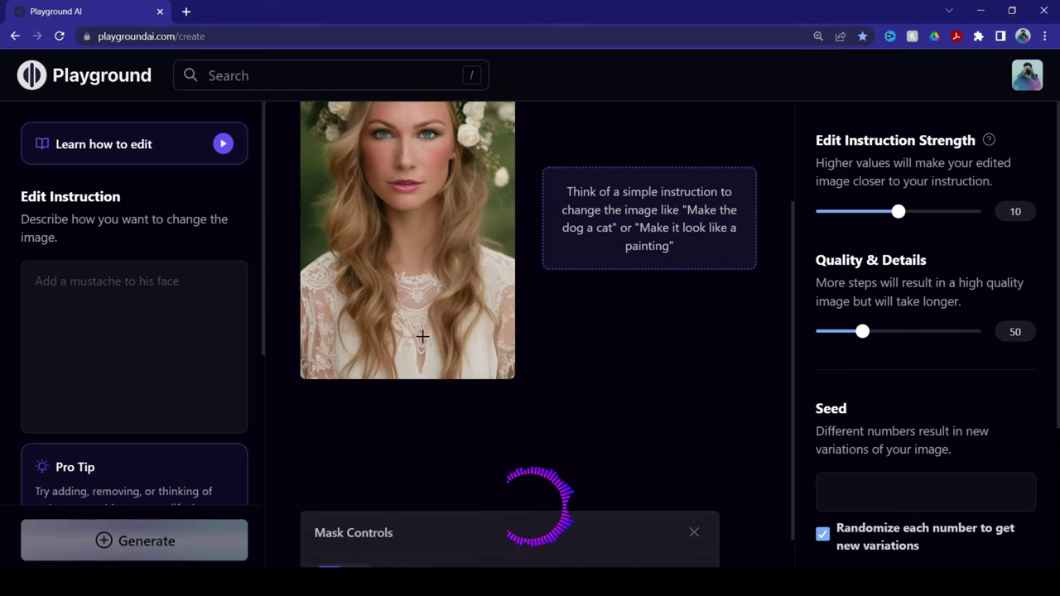
{"action": "key", "text": "ctrl+minus"}
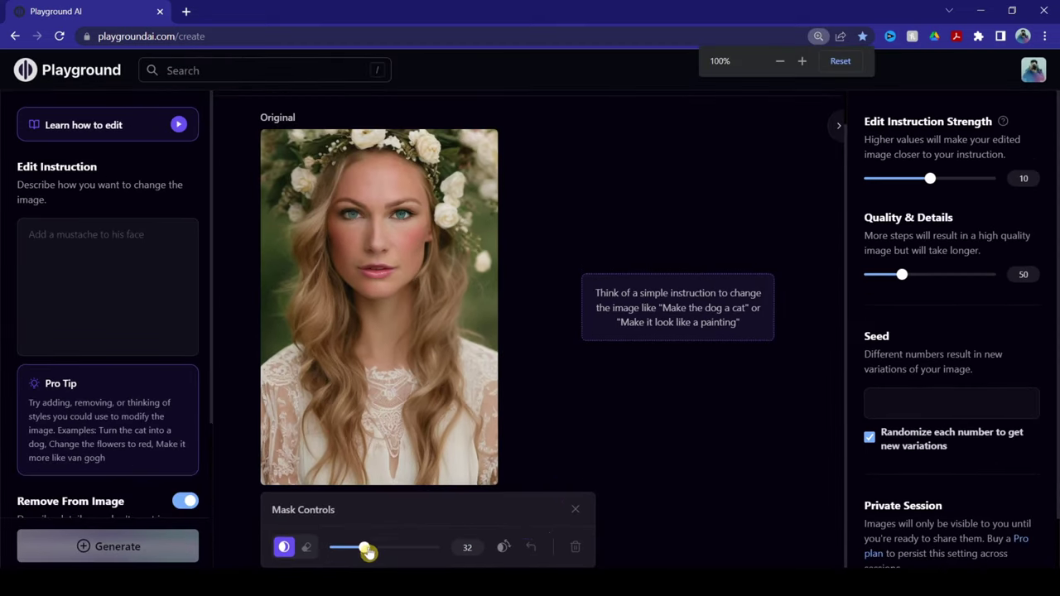
{"action": "left_click_drag", "start_coordinate": [366, 549], "coordinate": [377, 560]}
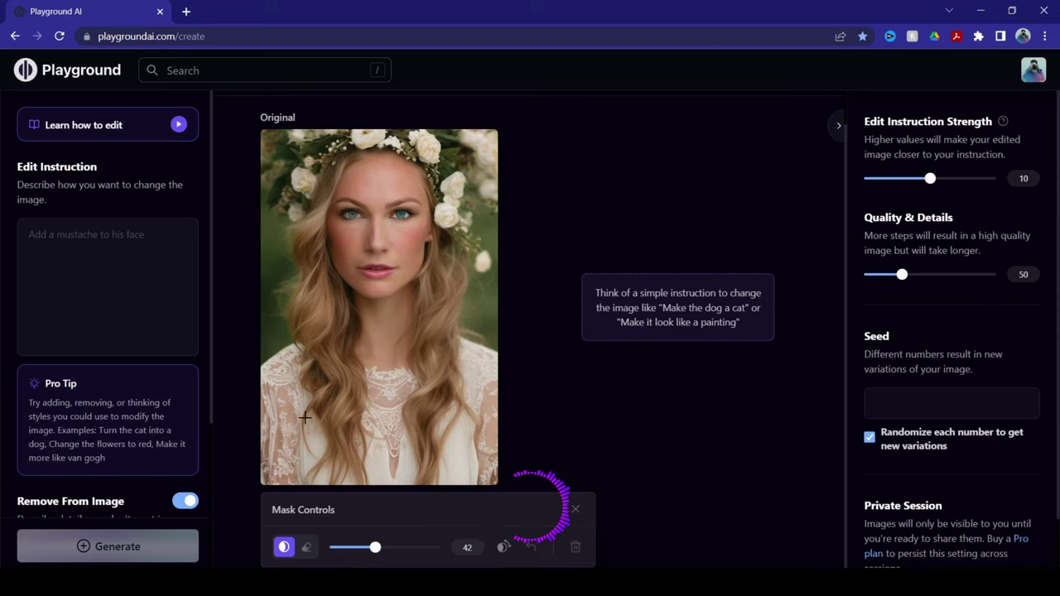
Step: Paint the mask over the lace dress from lower left to the right side
{"action": "left_click", "coordinate": [294, 352]}
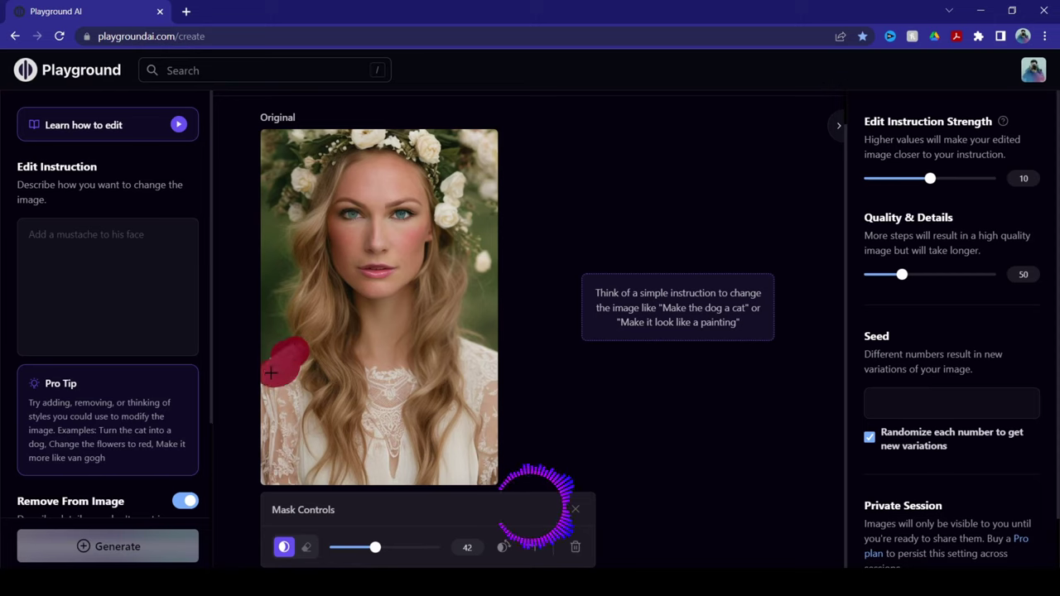
{"action": "mouse_move", "coordinate": [268, 372]}
{"action": "left_mouse_down"}
{"action": "mouse_move", "coordinate": [276, 421]}
{"action": "mouse_move", "coordinate": [287, 386]}
{"action": "mouse_move", "coordinate": [297, 400]}
{"action": "mouse_move", "coordinate": [276, 414]}
{"action": "mouse_move", "coordinate": [268, 440]}
{"action": "mouse_move", "coordinate": [276, 478]}
{"action": "mouse_move", "coordinate": [288, 429]}
{"action": "left_mouse_up"}
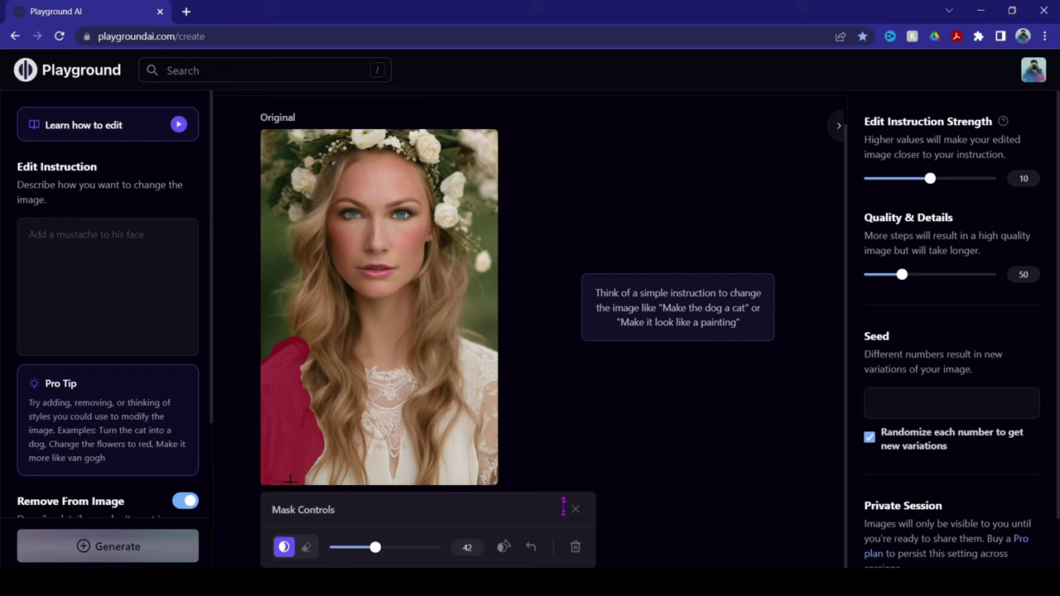
{"action": "mouse_move", "coordinate": [321, 475]}
{"action": "left_mouse_down"}
{"action": "mouse_move", "coordinate": [367, 476]}
{"action": "mouse_move", "coordinate": [349, 480]}
{"action": "mouse_move", "coordinate": [379, 463]}
{"action": "mouse_move", "coordinate": [374, 409]}
{"action": "mouse_move", "coordinate": [389, 380]}
{"action": "mouse_move", "coordinate": [377, 377]}
{"action": "mouse_move", "coordinate": [401, 388]}
{"action": "mouse_move", "coordinate": [400, 474]}
{"action": "left_mouse_up"}
{"action": "mouse_move", "coordinate": [450, 423]}
{"action": "left_mouse_down"}
{"action": "mouse_move", "coordinate": [458, 456]}
{"action": "mouse_move", "coordinate": [446, 481]}
{"action": "mouse_move", "coordinate": [484, 457]}
{"action": "mouse_move", "coordinate": [473, 350]}
{"action": "mouse_move", "coordinate": [488, 359]}
{"action": "mouse_move", "coordinate": [462, 342]}
{"action": "mouse_move", "coordinate": [477, 442]}
{"action": "left_mouse_up"}
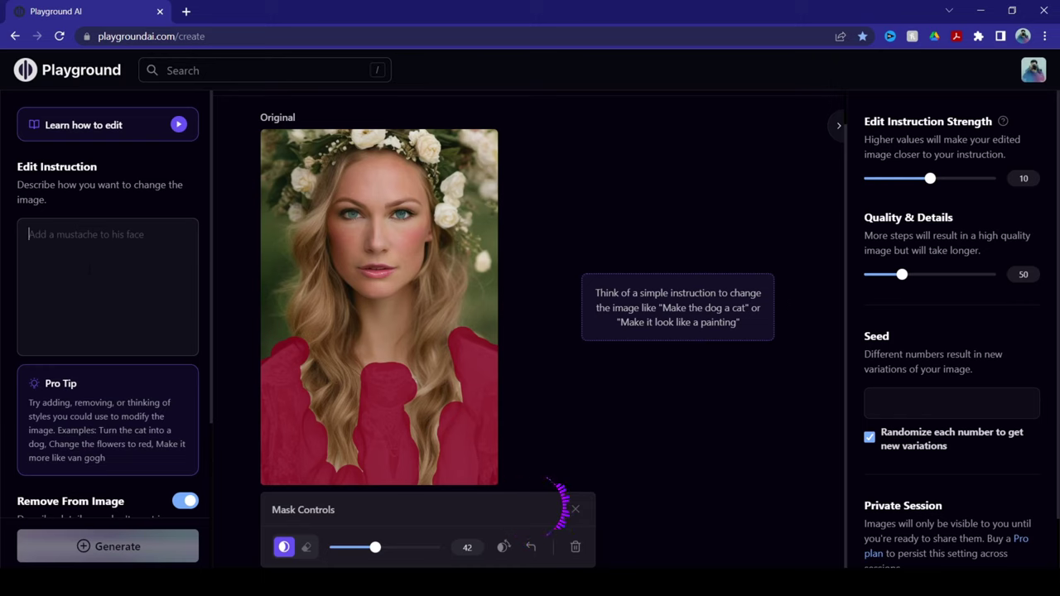
Step: Enter the edit instruction 'Make clothes color pink' and generate the pink-dress version of the masked portrait
{"action": "type", "text": "Make clothes color pink"}
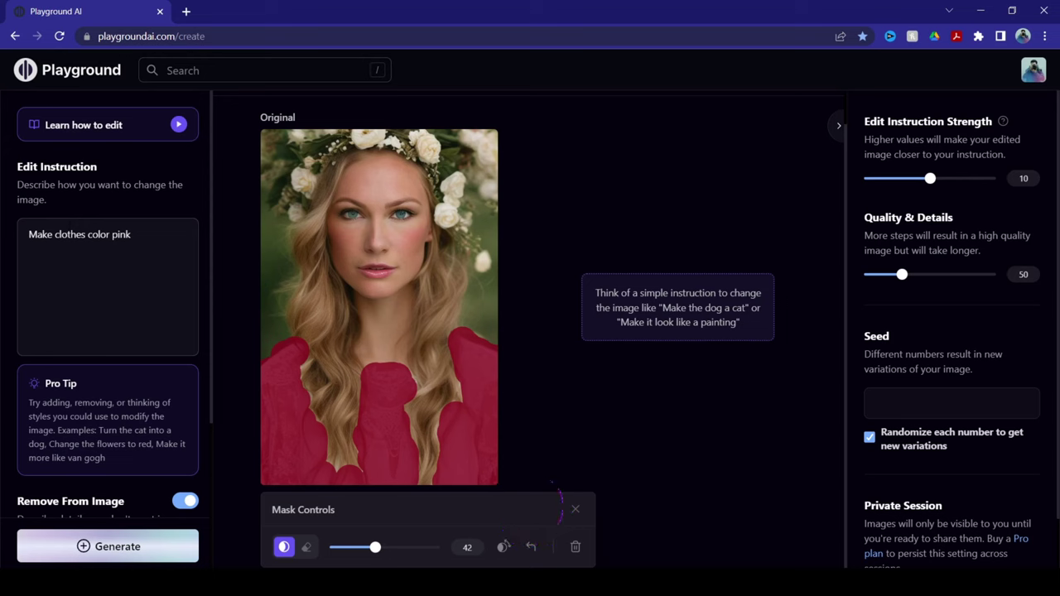
{"action": "scroll", "coordinate": [99, 401], "scroll_direction": "down", "scroll_amount": 3}
{"action": "left_click", "coordinate": [138, 560]}
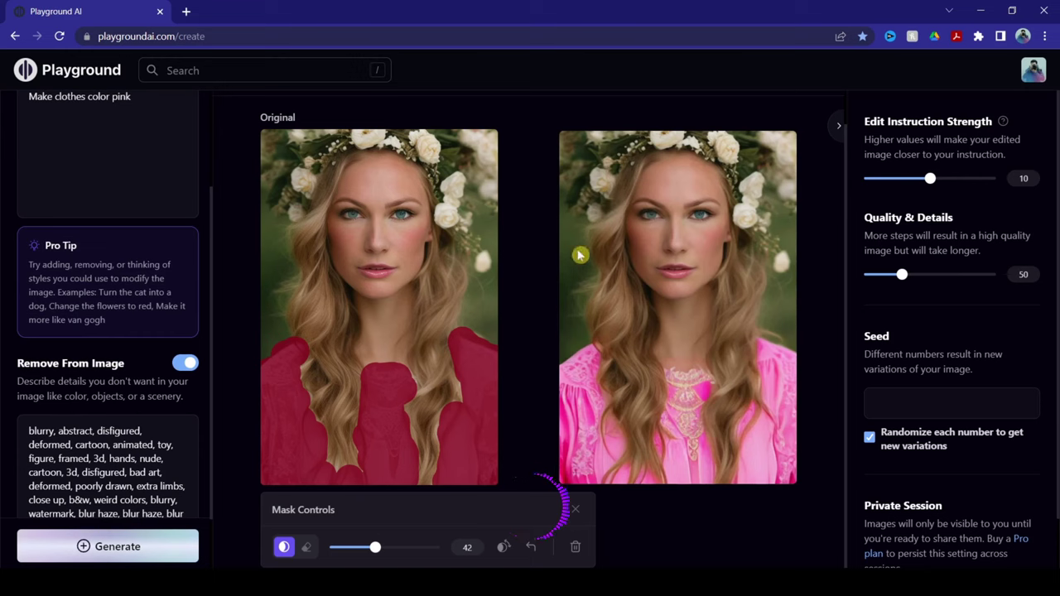
{"action": "left_click", "coordinate": [780, 153]}
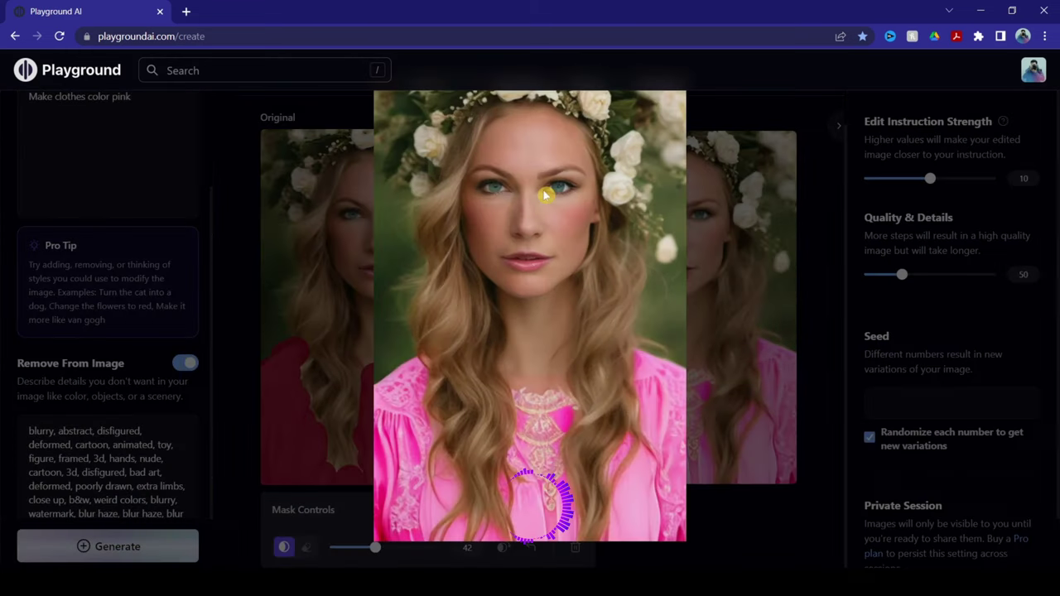